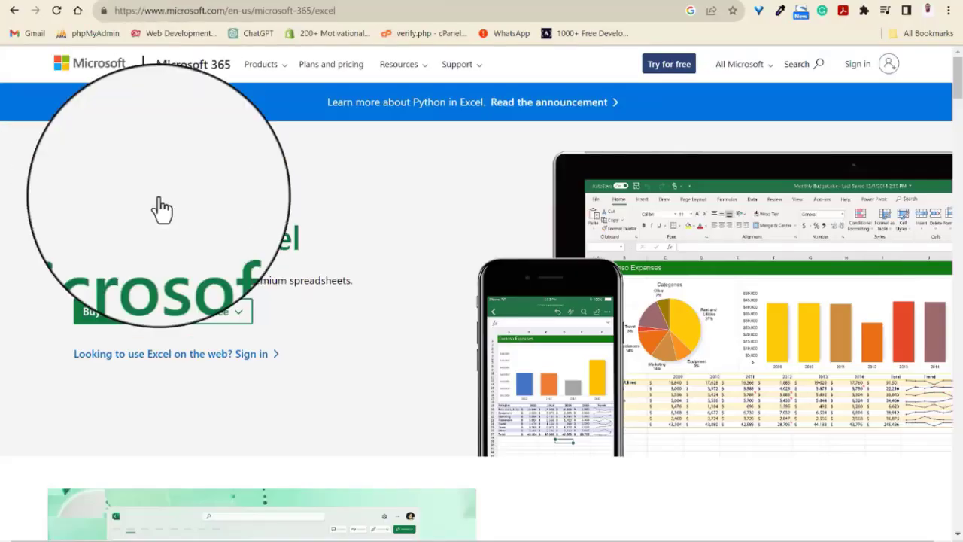
Look through the Microsoft Excel product page, including its Copilot and intelligence-enhanced tools sections
{"action": "scroll", "coordinate": [337, 313], "scroll_direction": "down", "scroll_amount": 1}
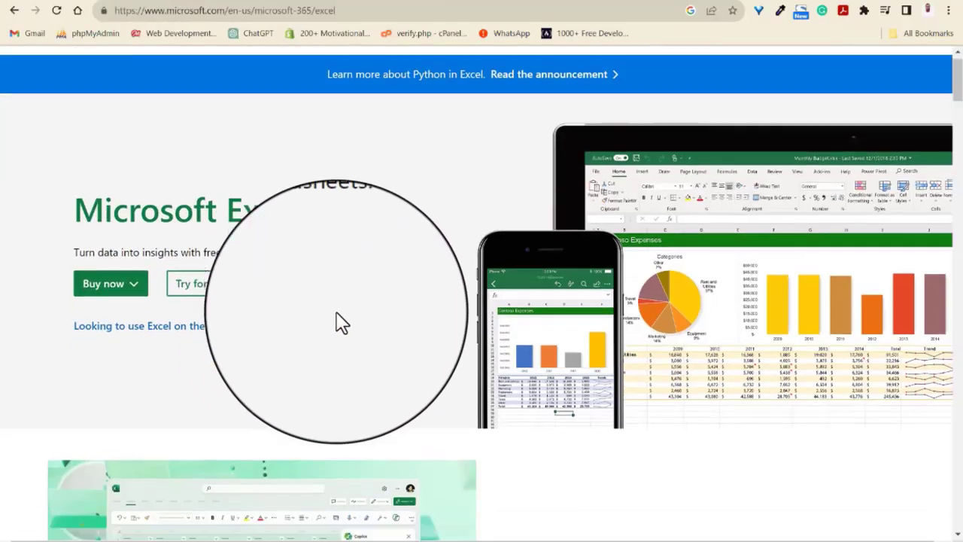
{"action": "scroll", "coordinate": [336, 313], "scroll_direction": "up", "scroll_amount": 1}
{"action": "scroll", "coordinate": [336, 313], "scroll_direction": "down", "scroll_amount": 4}
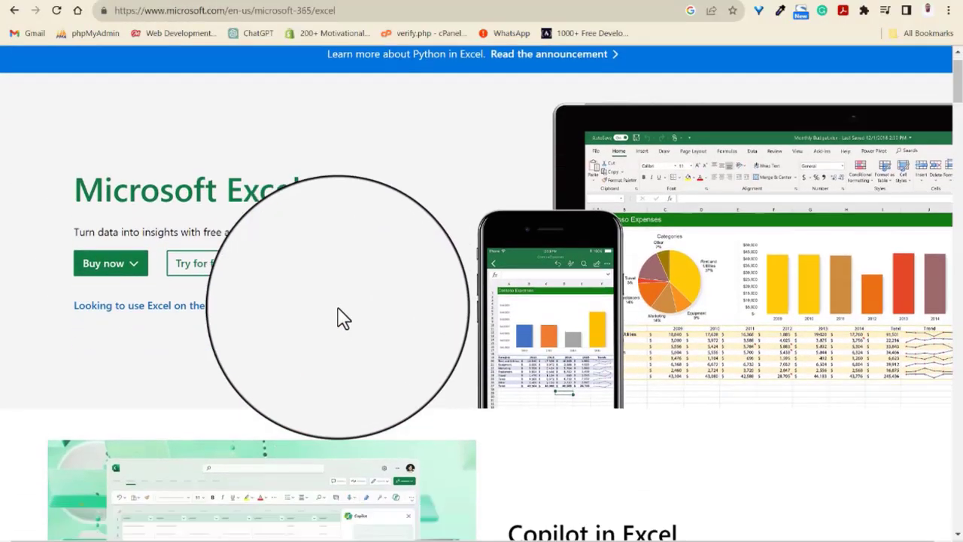
{"action": "scroll", "coordinate": [343, 318], "scroll_direction": "down", "scroll_amount": 3}
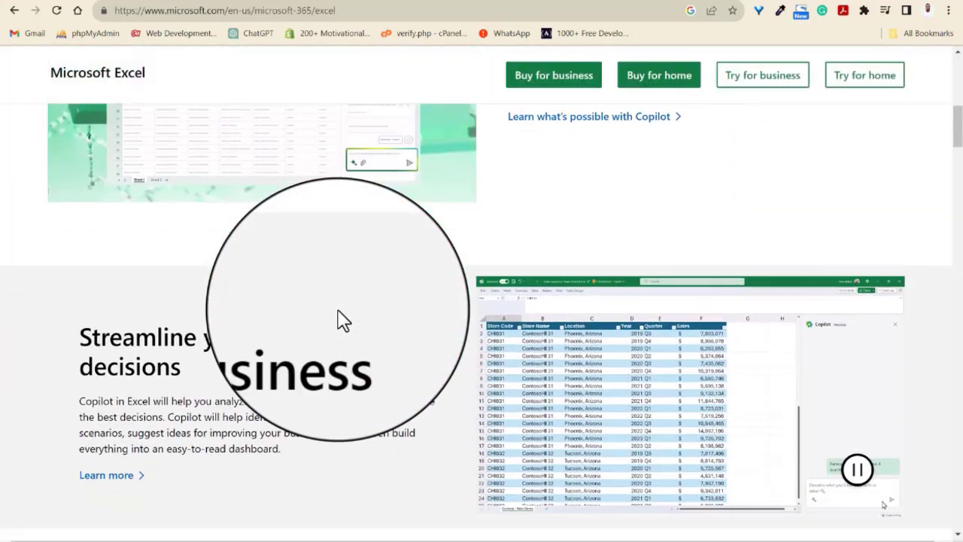
{"action": "scroll", "coordinate": [339, 320], "scroll_direction": "down", "scroll_amount": 9}
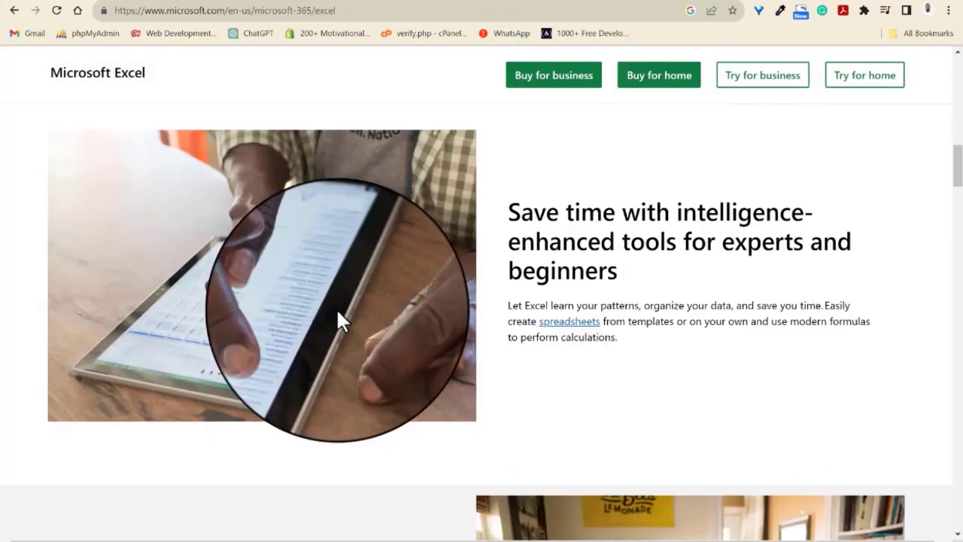
{"action": "scroll", "coordinate": [338, 313], "scroll_direction": "down", "scroll_amount": 1}
{"action": "scroll", "coordinate": [337, 312], "scroll_direction": "up", "scroll_amount": 15}
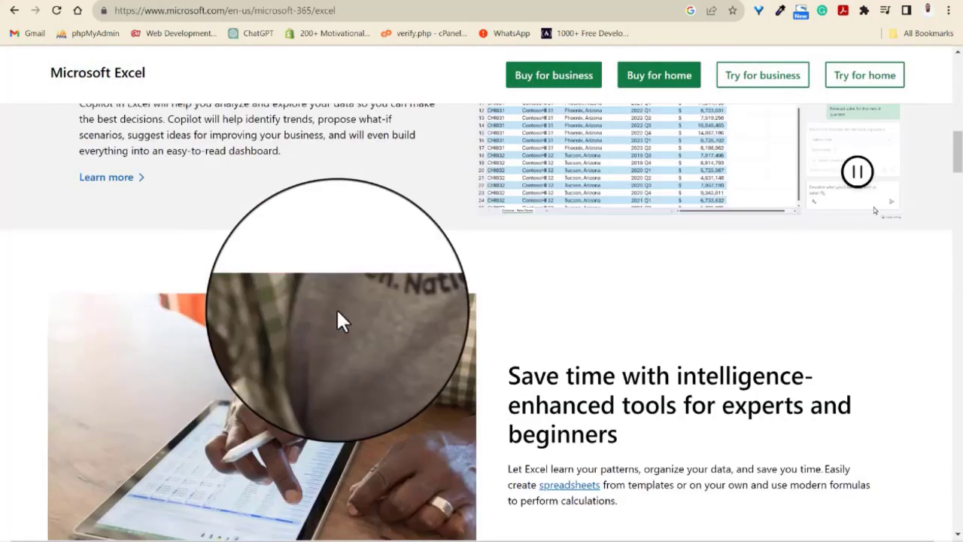
{"action": "scroll", "coordinate": [331, 310], "scroll_direction": "up", "scroll_amount": 1}
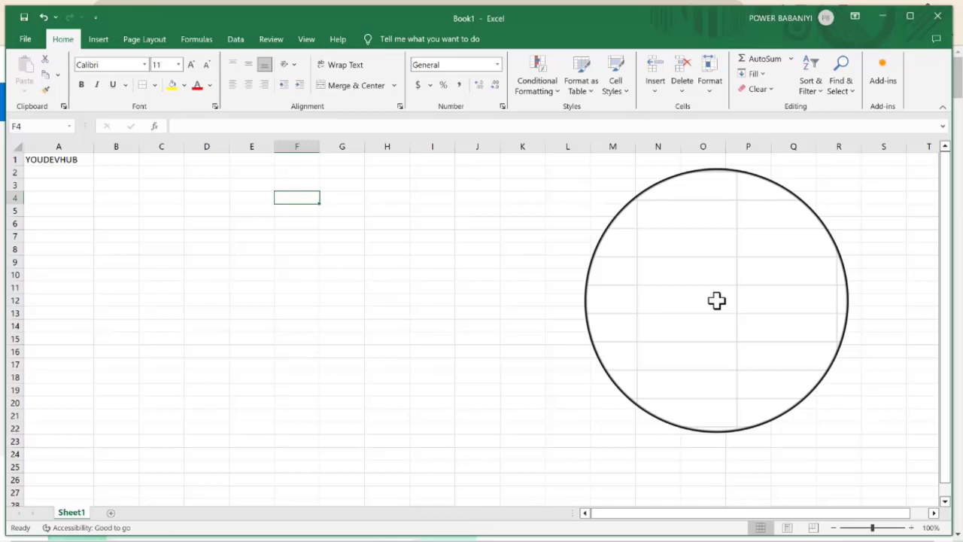
Select row 1, column A, column B and cells A1, B1 and B8 to examine the worksheet's structure
{"action": "left_click", "coordinate": [14, 159]}
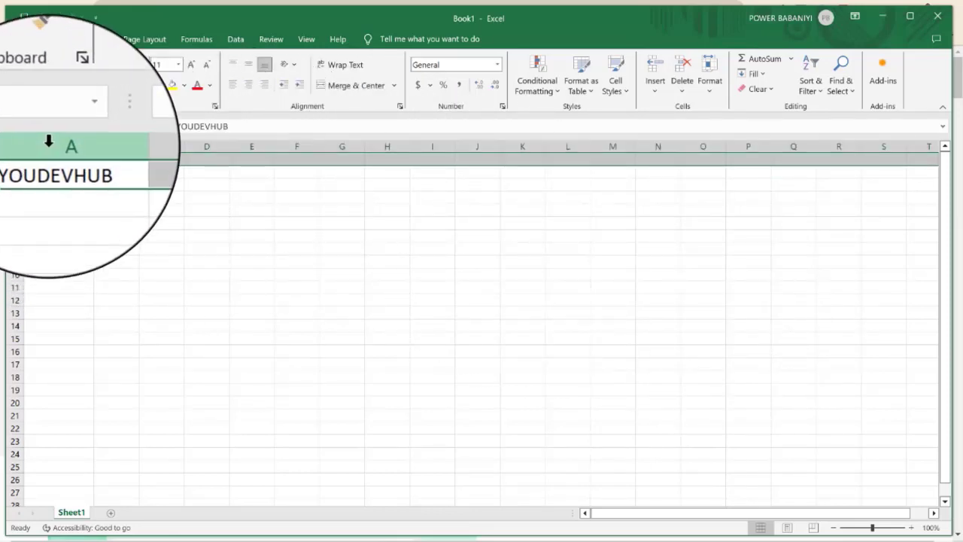
{"action": "left_click", "coordinate": [49, 146]}
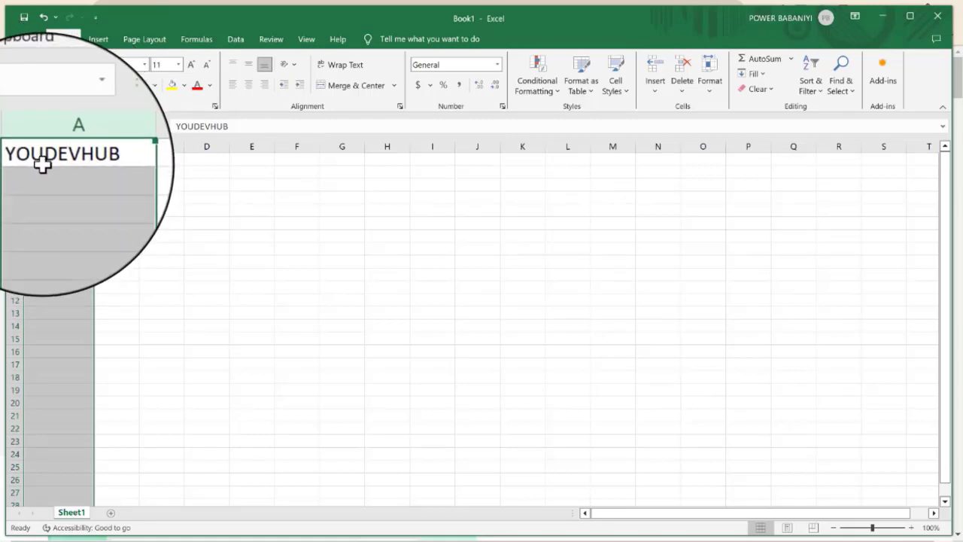
{"action": "left_click", "coordinate": [43, 160]}
{"action": "left_click", "coordinate": [104, 146]}
{"action": "left_click", "coordinate": [116, 161]}
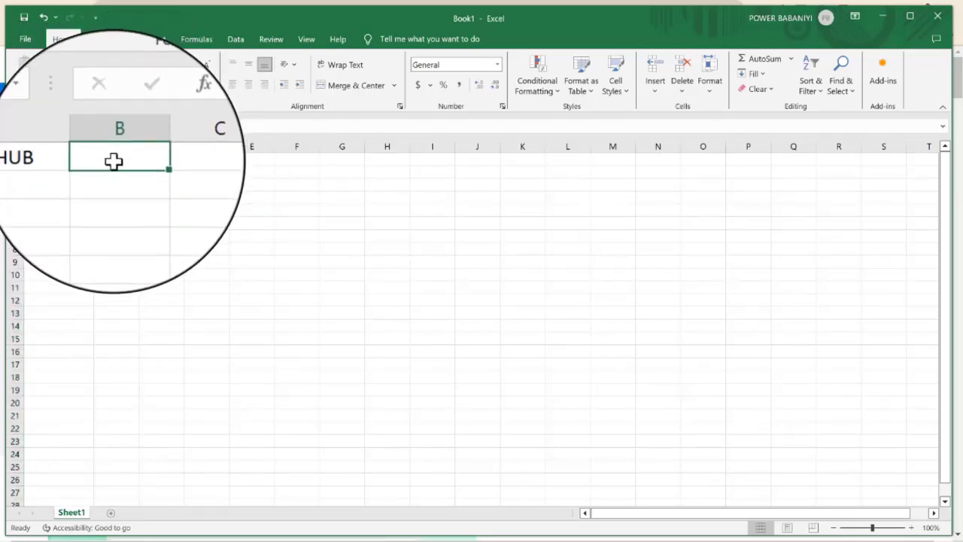
{"action": "left_click", "coordinate": [114, 249]}
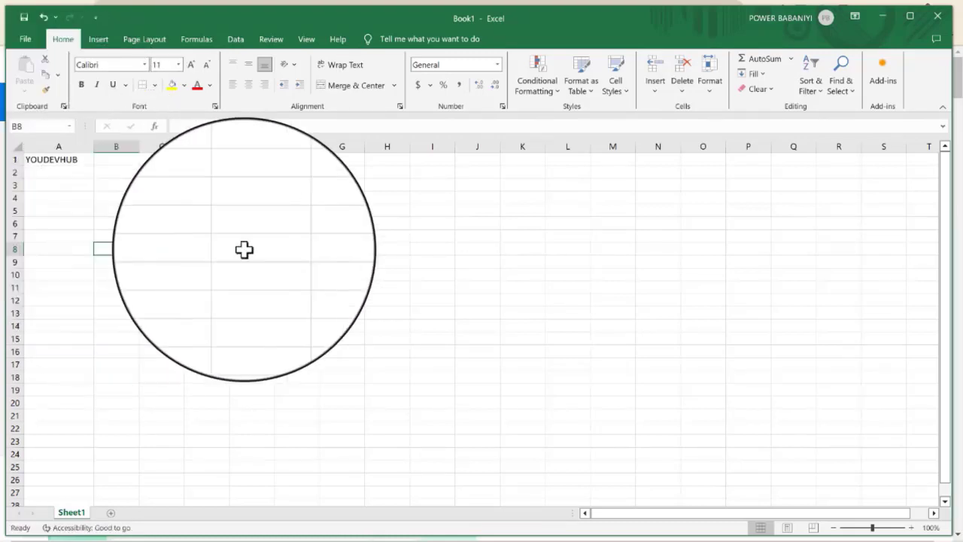
{"action": "left_click", "coordinate": [520, 219]}
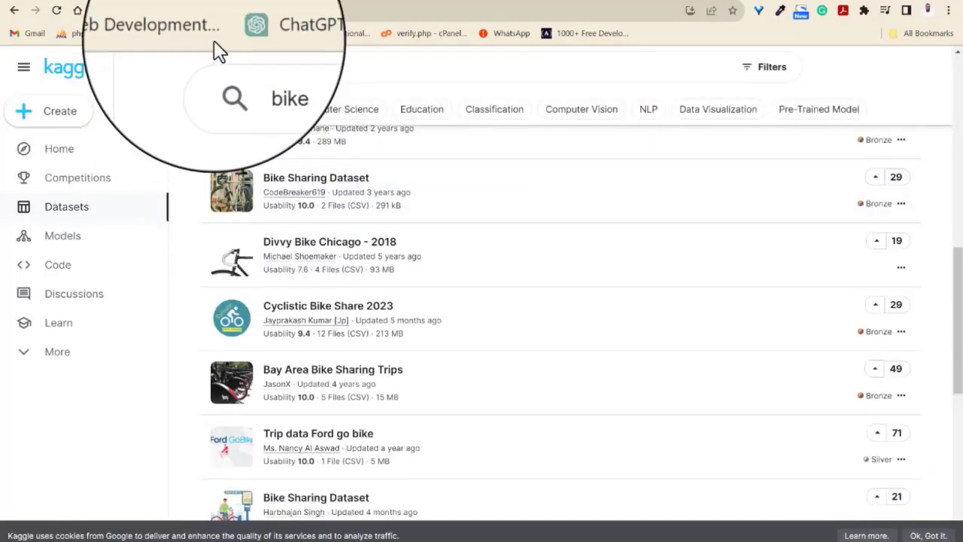
Look through the bike dataset results and search the Kaggle datasets for "students" instead
{"action": "scroll", "coordinate": [307, 271], "scroll_direction": "down", "scroll_amount": 2}
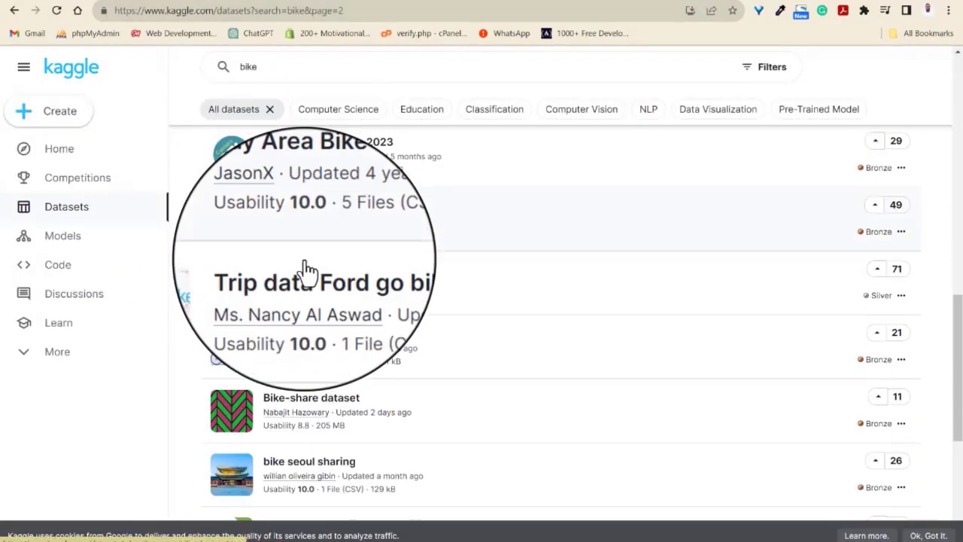
{"action": "scroll", "coordinate": [307, 273], "scroll_direction": "up", "scroll_amount": 3}
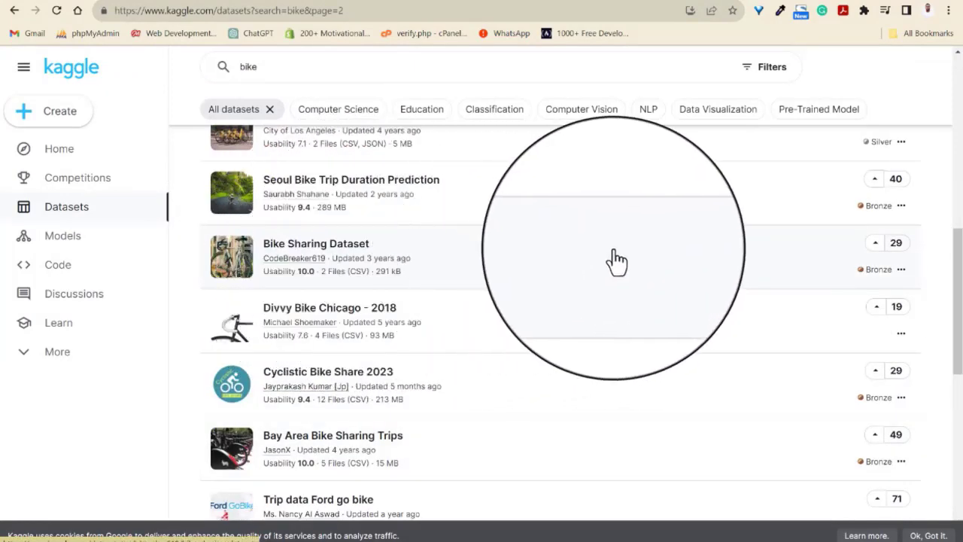
{"action": "scroll", "coordinate": [602, 260], "scroll_direction": "down", "scroll_amount": 3}
{"action": "scroll", "coordinate": [592, 262], "scroll_direction": "up", "scroll_amount": 3}
{"action": "scroll", "coordinate": [593, 264], "scroll_direction": "up", "scroll_amount": 2}
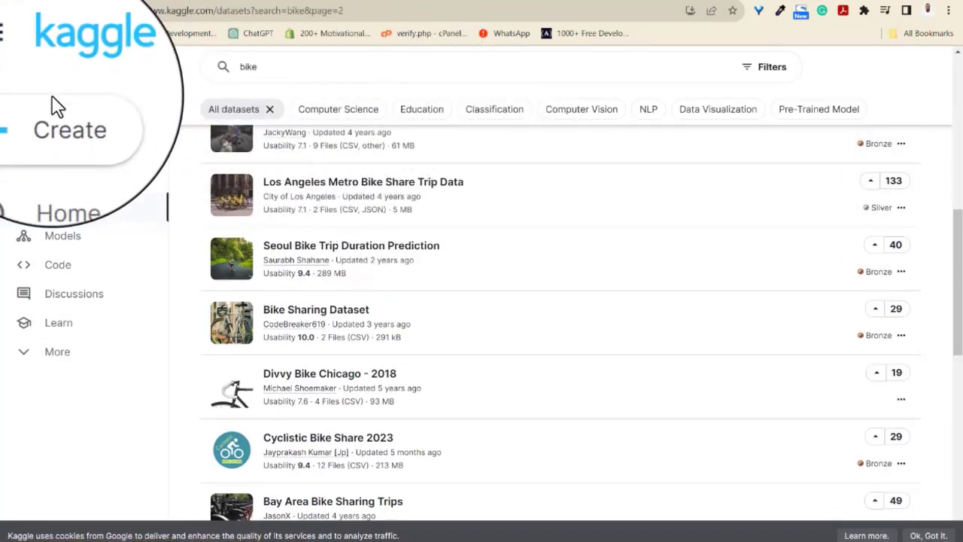
{"action": "left_click", "coordinate": [286, 69]}
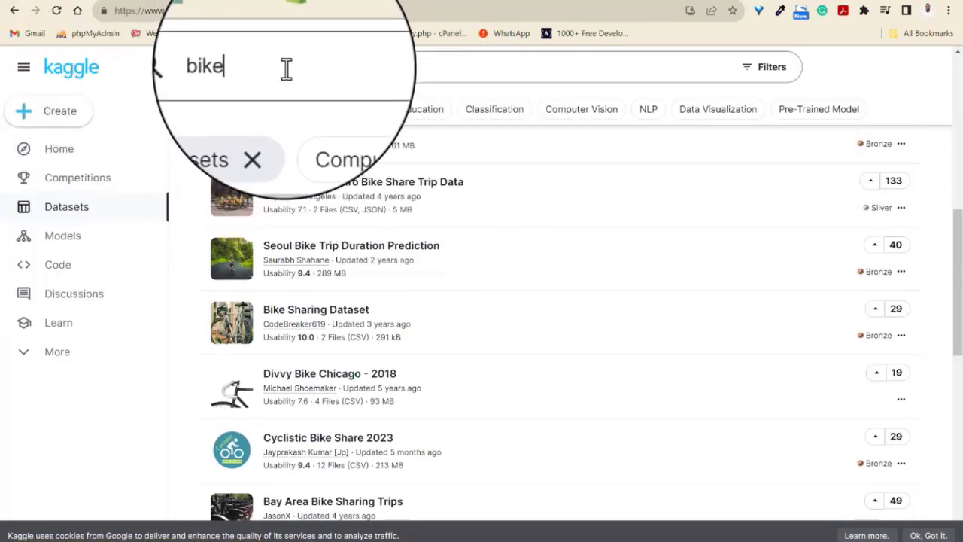
{"action": "key", "text": "BackSpace"}
{"action": "key", "text": "BackSpace"}
{"action": "key", "text": "BackSpace"}
{"action": "key", "text": "BackSpace"}
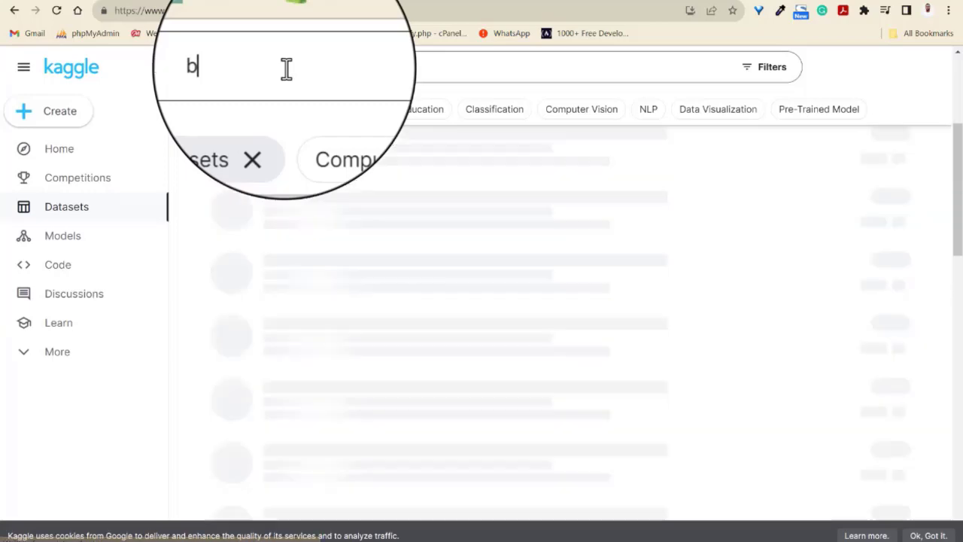
{"action": "type", "text": "students"}
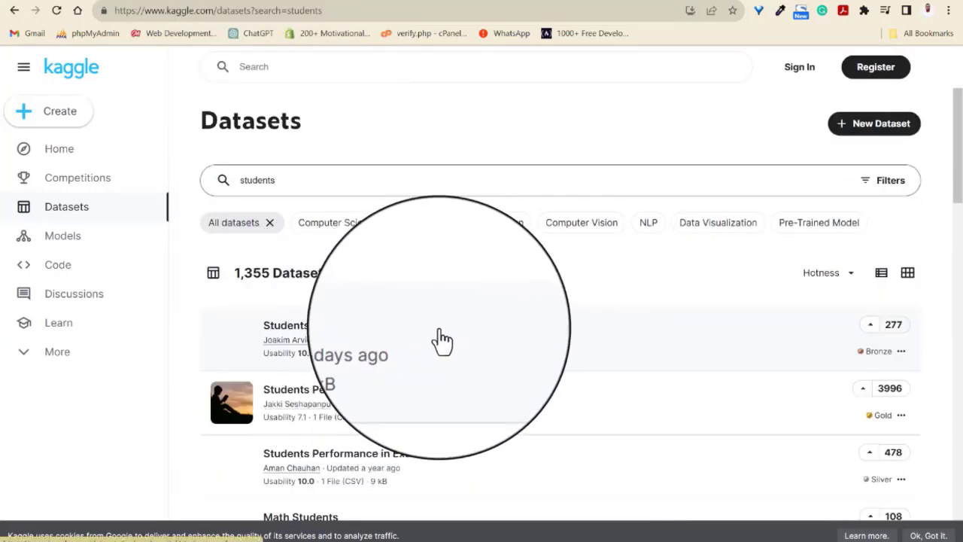
Look through the student datasets in the Kaggle search results
{"action": "scroll", "coordinate": [519, 339], "scroll_direction": "down", "scroll_amount": 2}
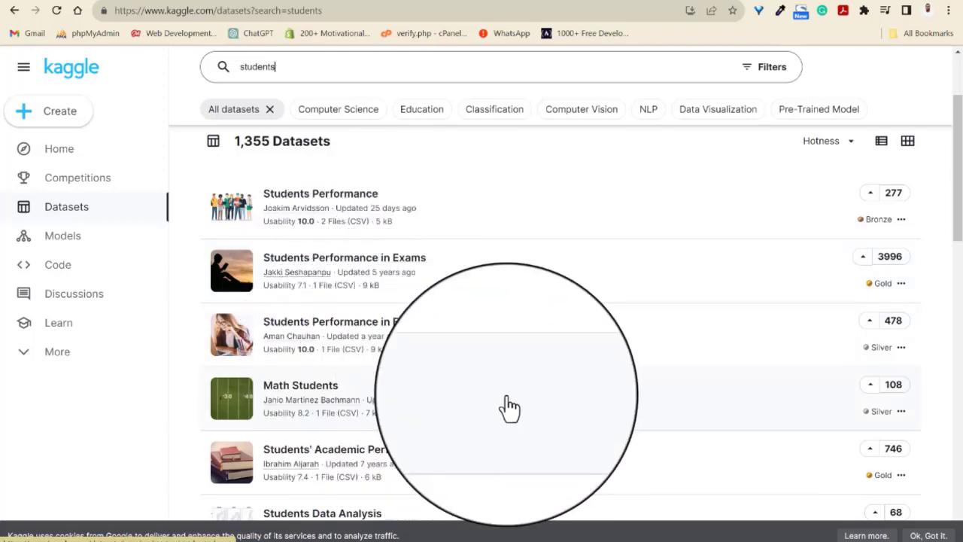
{"action": "scroll", "coordinate": [630, 406], "scroll_direction": "down", "scroll_amount": 4}
{"action": "scroll", "coordinate": [632, 406], "scroll_direction": "up", "scroll_amount": 5}
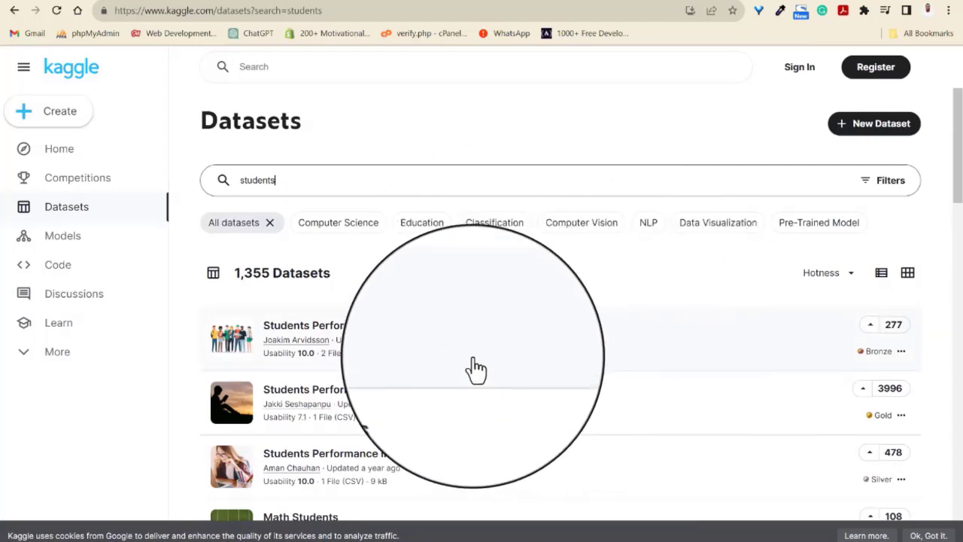
{"action": "scroll", "coordinate": [399, 354], "scroll_direction": "down", "scroll_amount": 1}
{"action": "scroll", "coordinate": [402, 345], "scroll_direction": "up", "scroll_amount": 1}
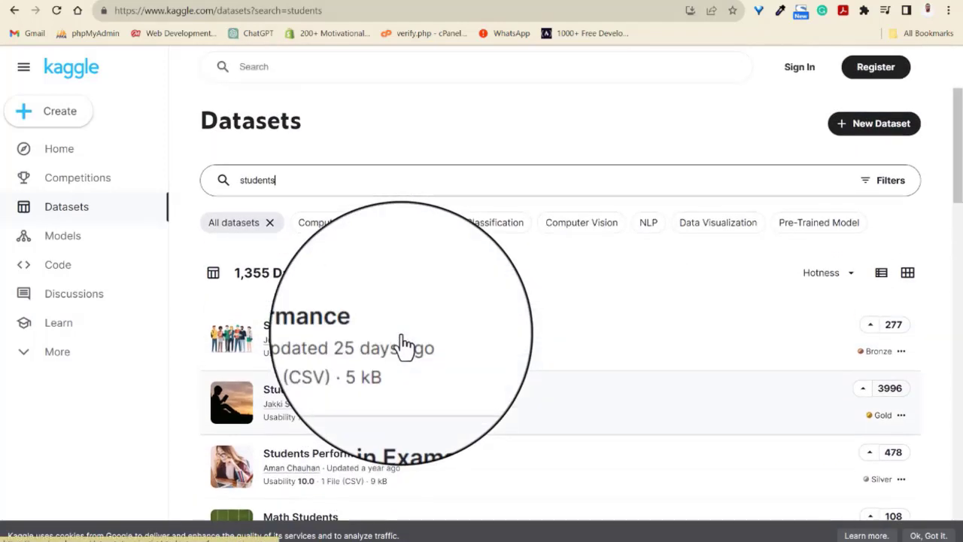
{"action": "scroll", "coordinate": [421, 249], "scroll_direction": "down", "scroll_amount": 1}
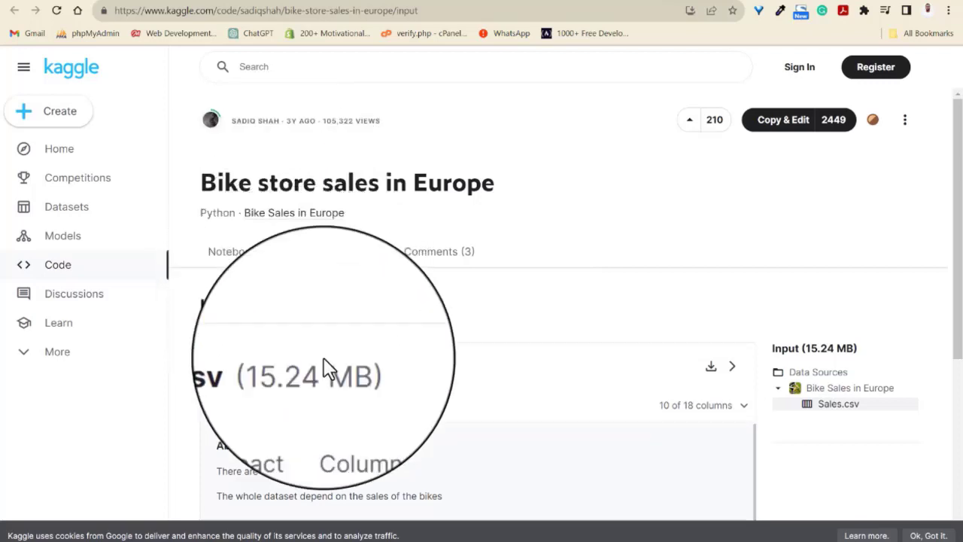
Review the Sales.csv input data of Bike store sales in Europe and request its download, signing in with the first Google account
{"action": "scroll", "coordinate": [662, 369], "scroll_direction": "down", "scroll_amount": 2}
{"action": "scroll", "coordinate": [662, 369], "scroll_direction": "down", "scroll_amount": 2}
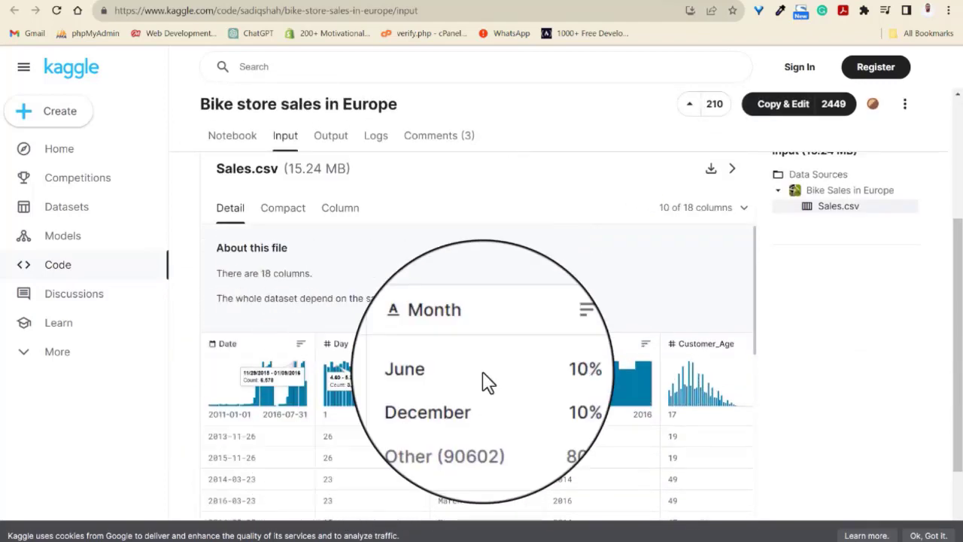
{"action": "scroll", "coordinate": [485, 373], "scroll_direction": "down", "scroll_amount": 5}
{"action": "scroll", "coordinate": [851, 341], "scroll_direction": "down", "scroll_amount": 3}
{"action": "scroll", "coordinate": [851, 341], "scroll_direction": "up", "scroll_amount": 6}
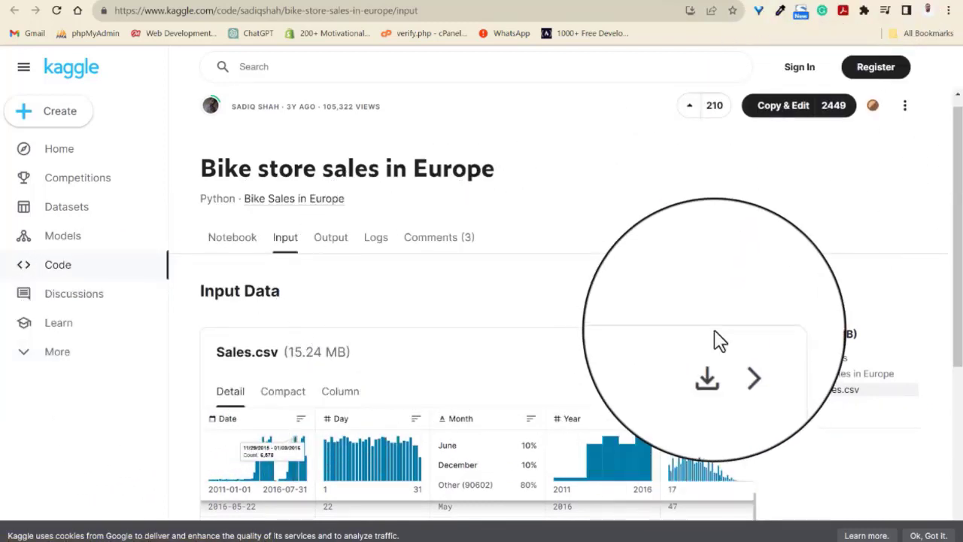
{"action": "left_click", "coordinate": [711, 354]}
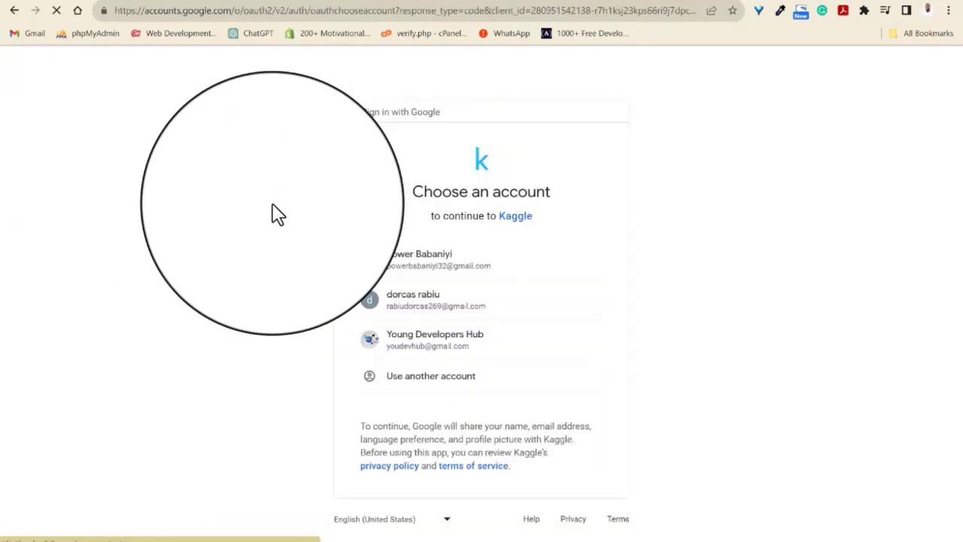
{"action": "left_click", "coordinate": [458, 276]}
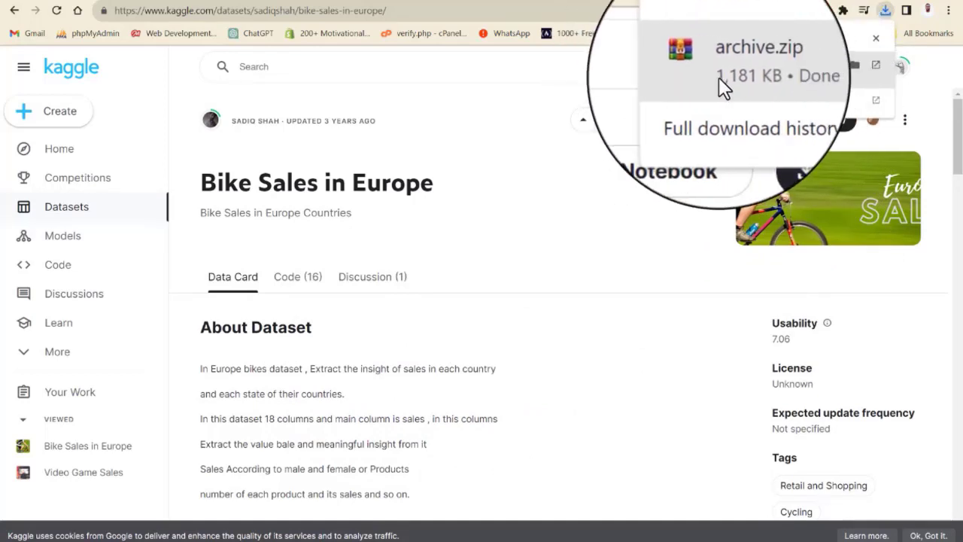
Open Sales.csv in Excel from the downloaded archive.zip, dismissing the archiver's purchase reminder
{"action": "left_click", "coordinate": [846, 68]}
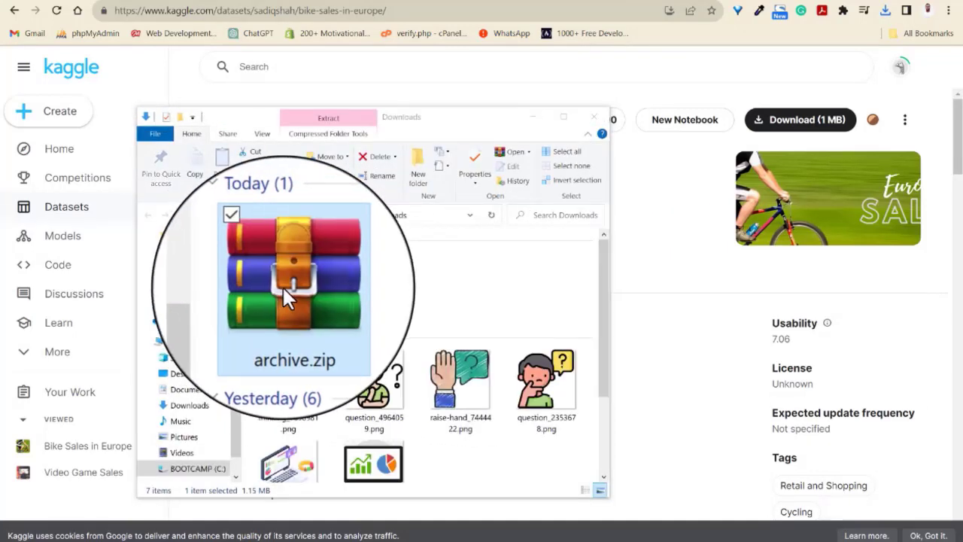
{"action": "double_click", "coordinate": [283, 291]}
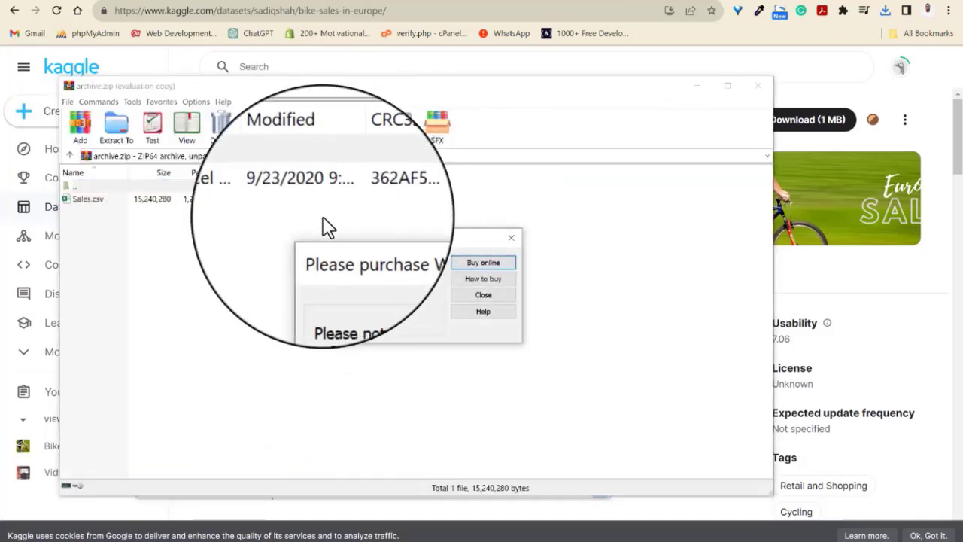
{"action": "left_click", "coordinate": [501, 299]}
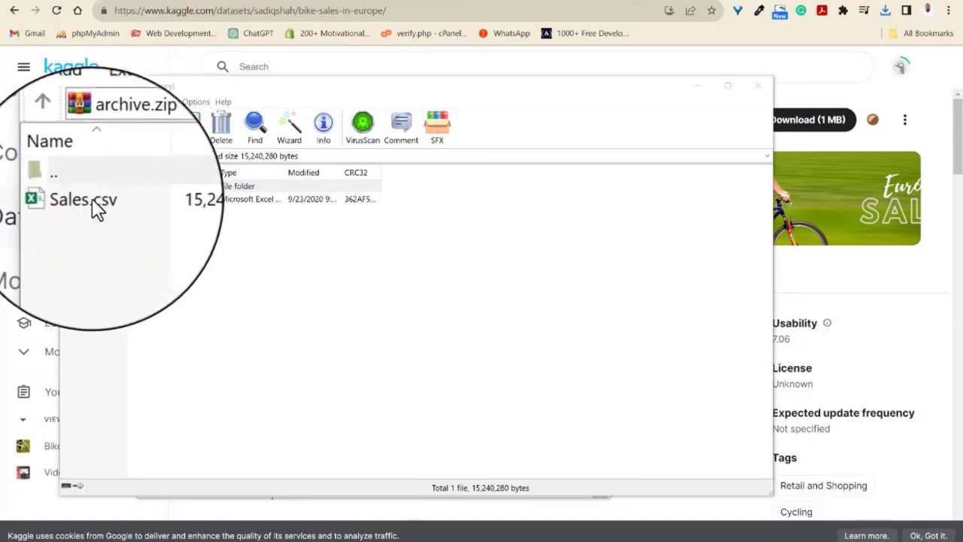
{"action": "left_click", "coordinate": [75, 198]}
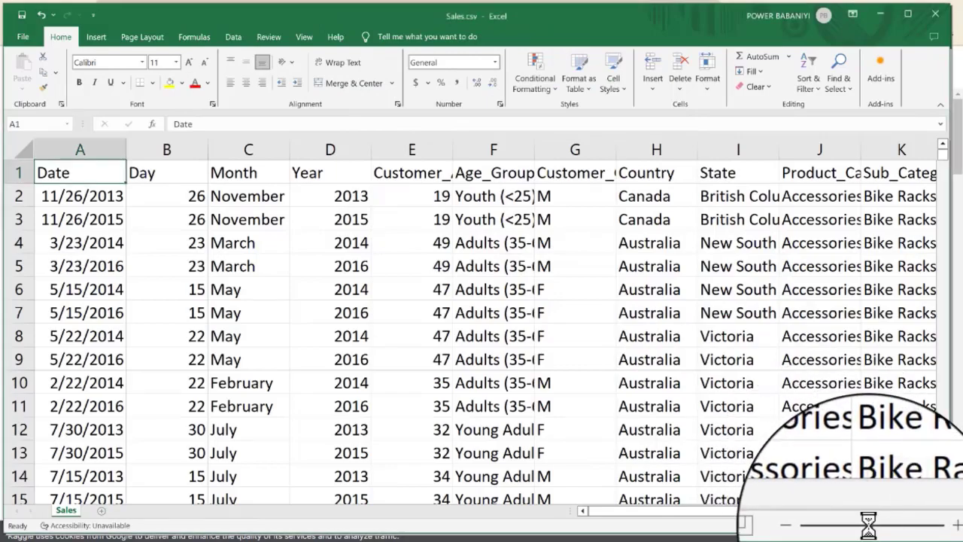
Auto-fit the Age_Group, Customer_Age, Customer_Gender and Country columns to their contents
{"action": "left_click", "coordinate": [868, 525]}
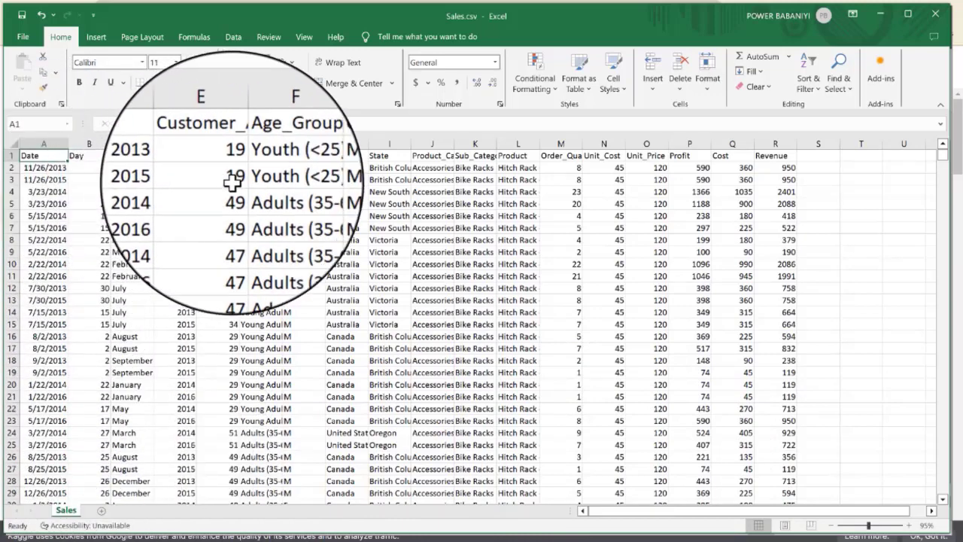
{"action": "left_click", "coordinate": [253, 143]}
{"action": "double_click", "coordinate": [285, 143]}
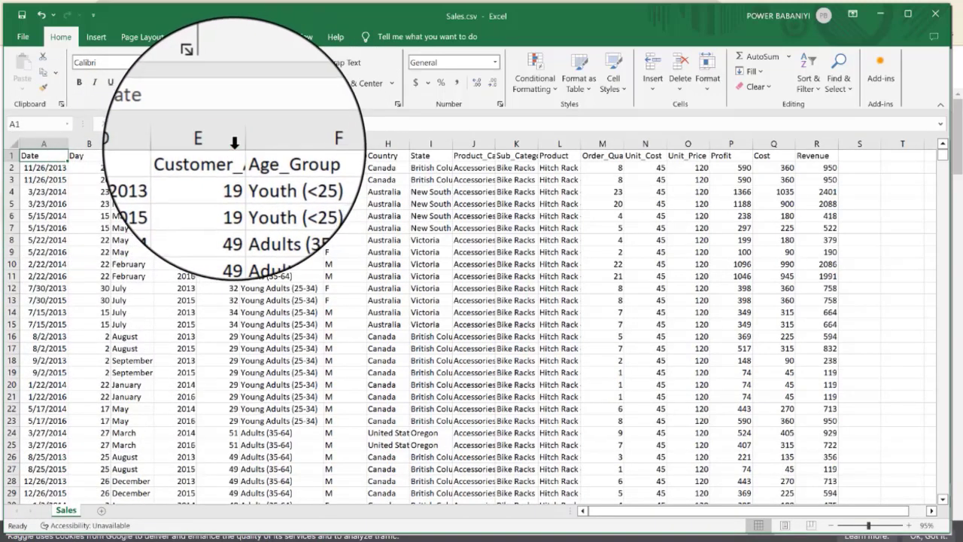
{"action": "double_click", "coordinate": [238, 147]}
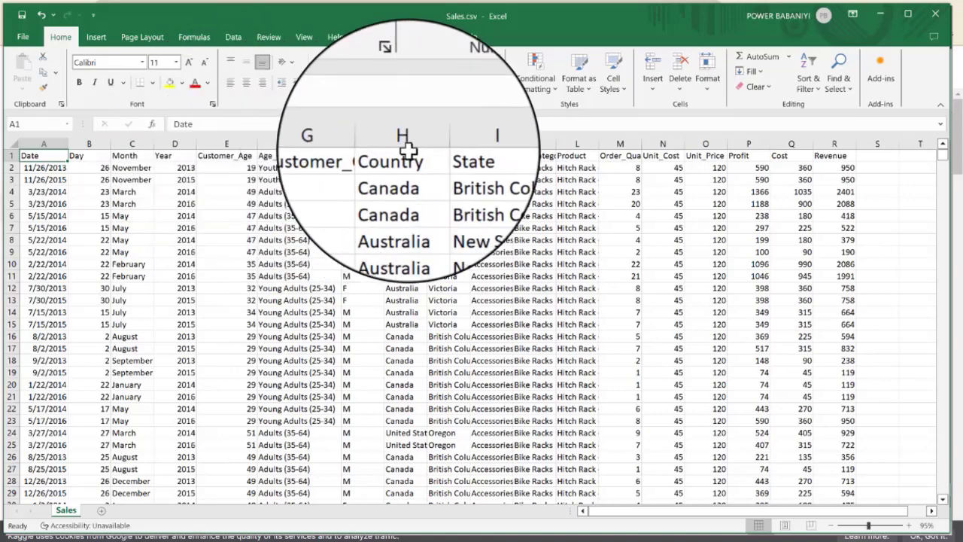
{"action": "double_click", "coordinate": [384, 143]}
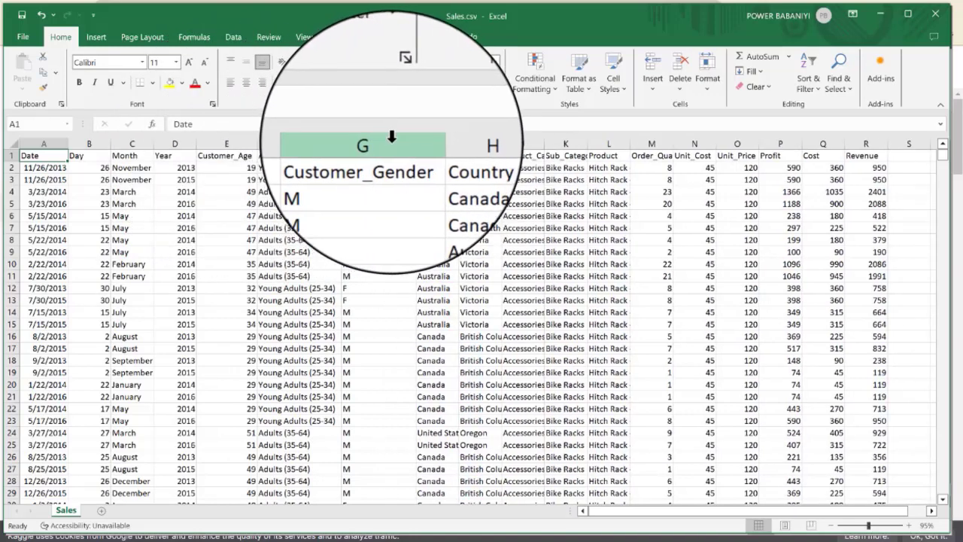
{"action": "double_click", "coordinate": [459, 147]}
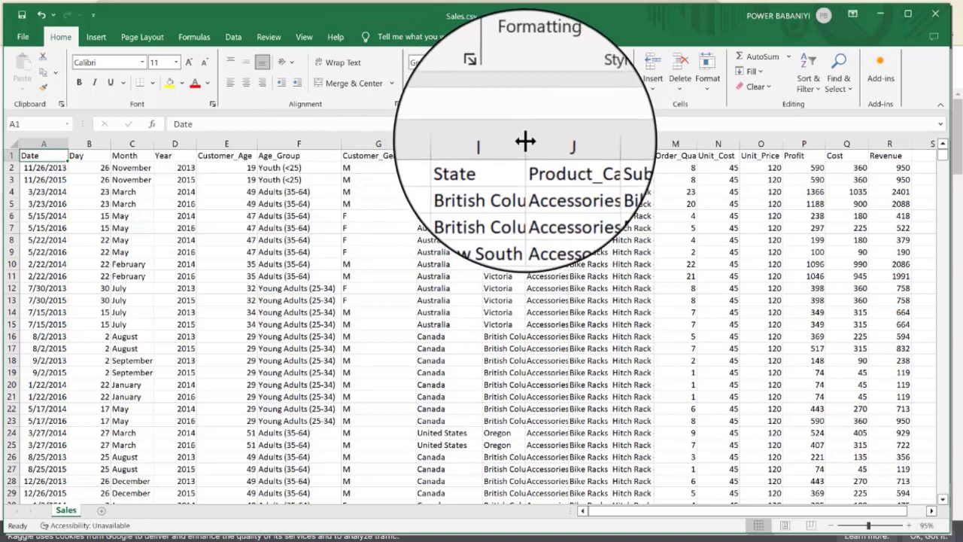
Auto-fit the Product_Category, Sub_Category, Product and Order_Quantity columns to their contents
{"action": "double_click", "coordinate": [568, 142]}
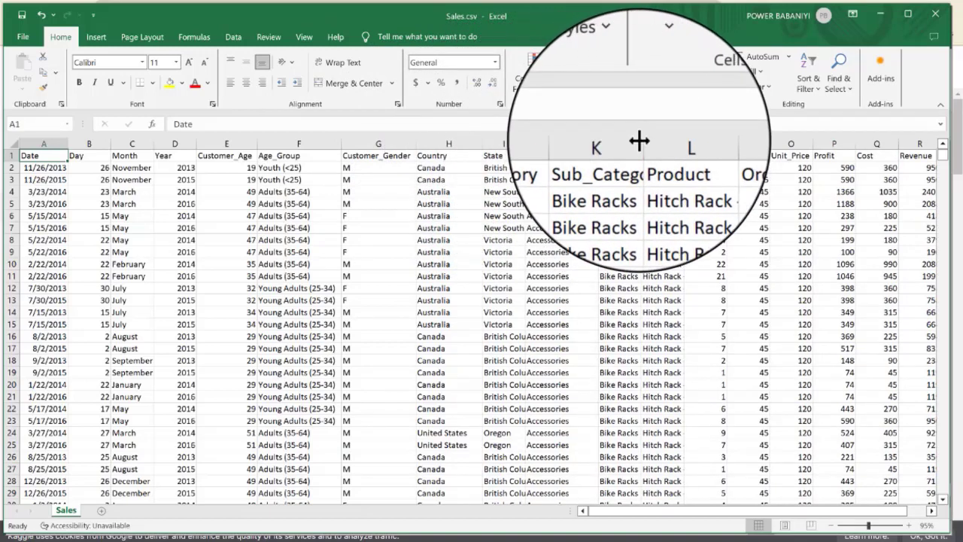
{"action": "double_click", "coordinate": [639, 140]}
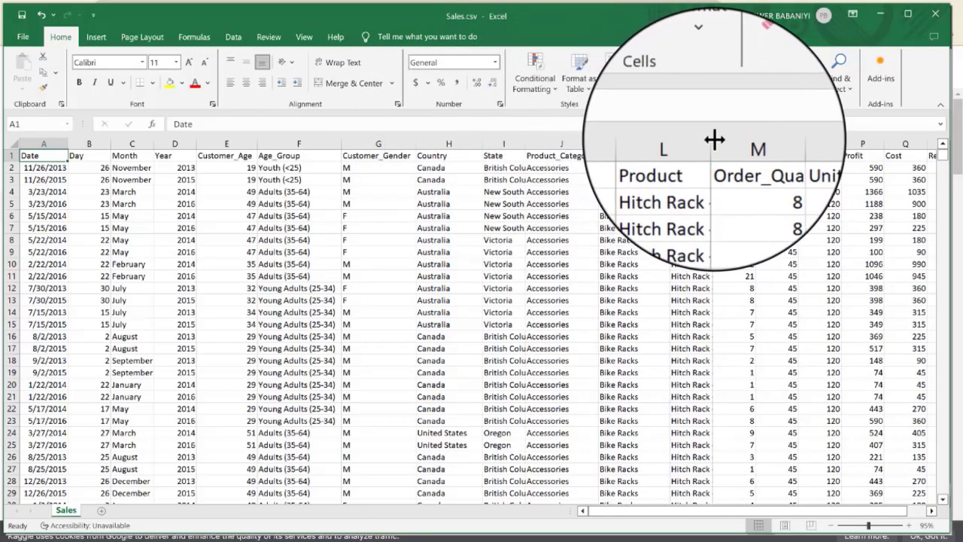
{"action": "double_click", "coordinate": [714, 141]}
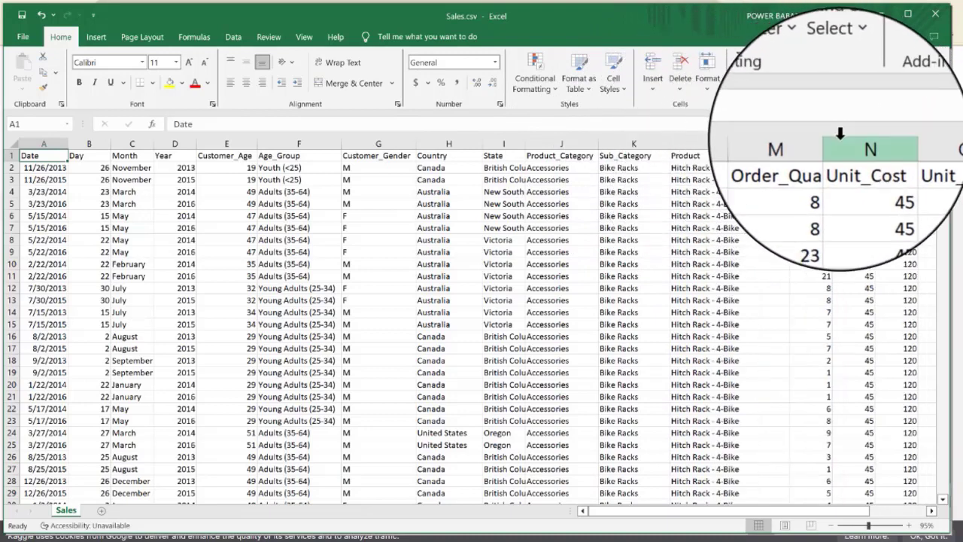
{"action": "double_click", "coordinate": [832, 141]}
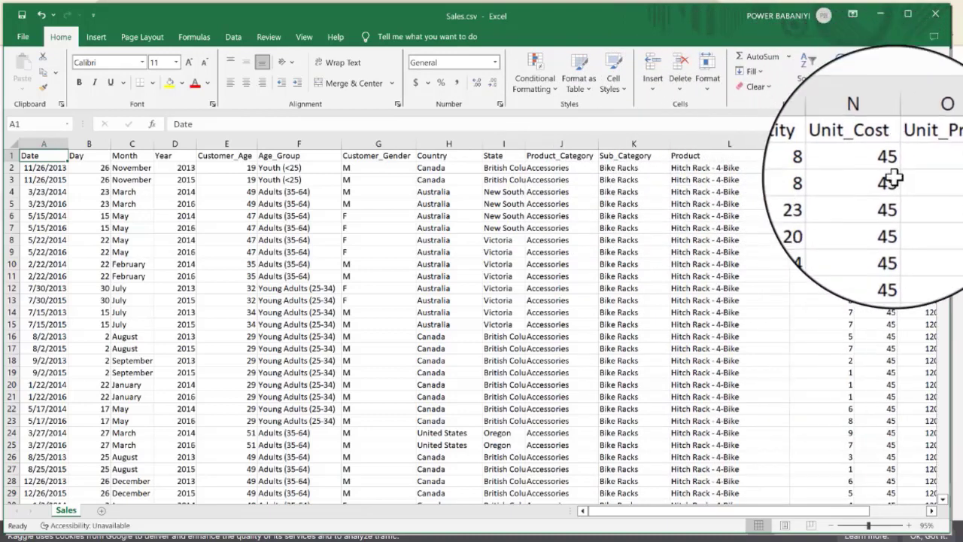
{"action": "left_click_drag", "start_coordinate": [873, 518], "coordinate": [778, 506]}
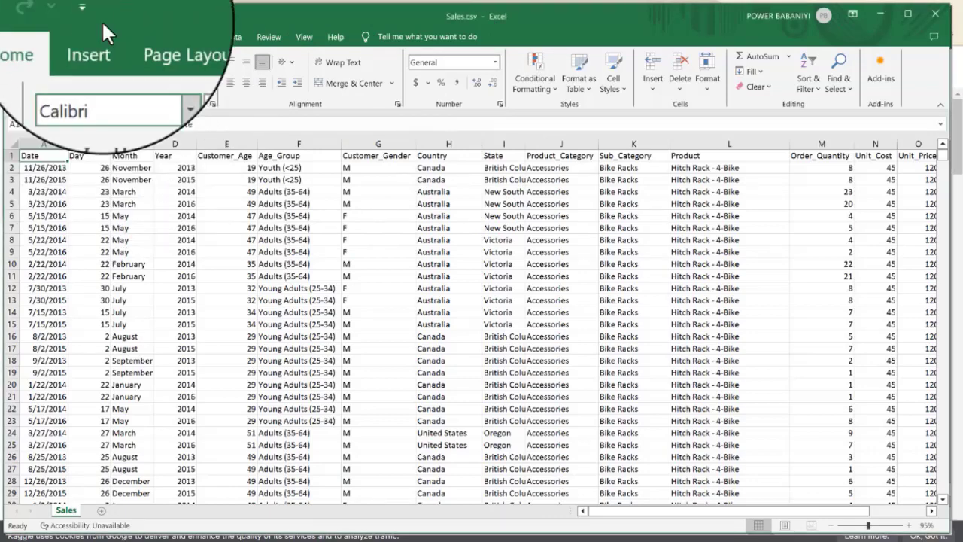
Browse the recommended PivotTables for the sales data, such as Sum of Profit by Country, and close them without inserting one
{"action": "left_click", "coordinate": [97, 41]}
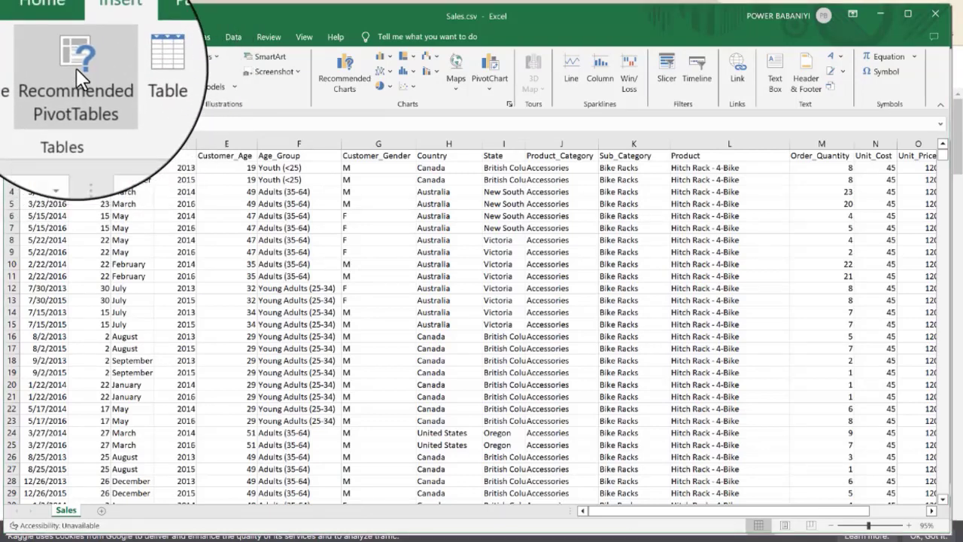
{"action": "left_click", "coordinate": [76, 69]}
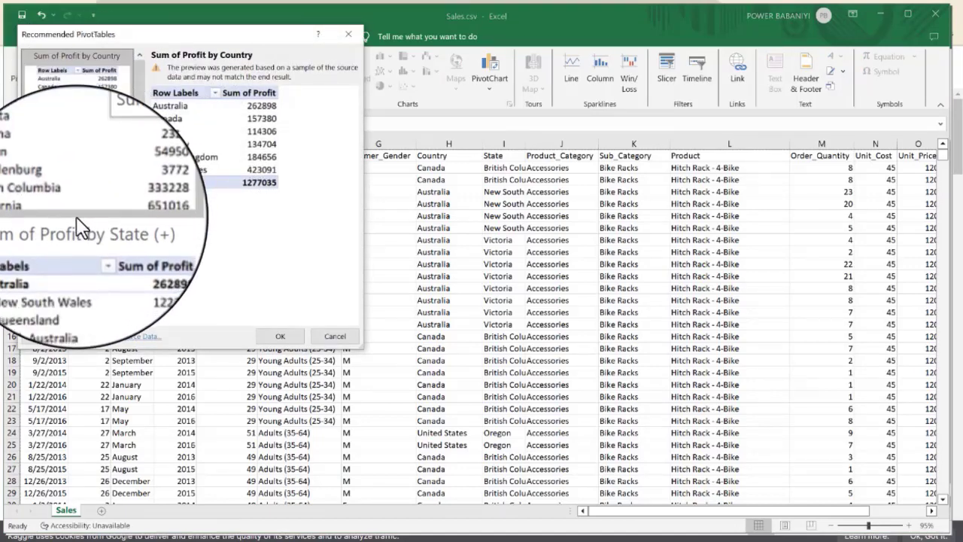
{"action": "scroll", "coordinate": [79, 278], "scroll_direction": "down", "scroll_amount": 5}
{"action": "scroll", "coordinate": [86, 260], "scroll_direction": "up", "scroll_amount": 5}
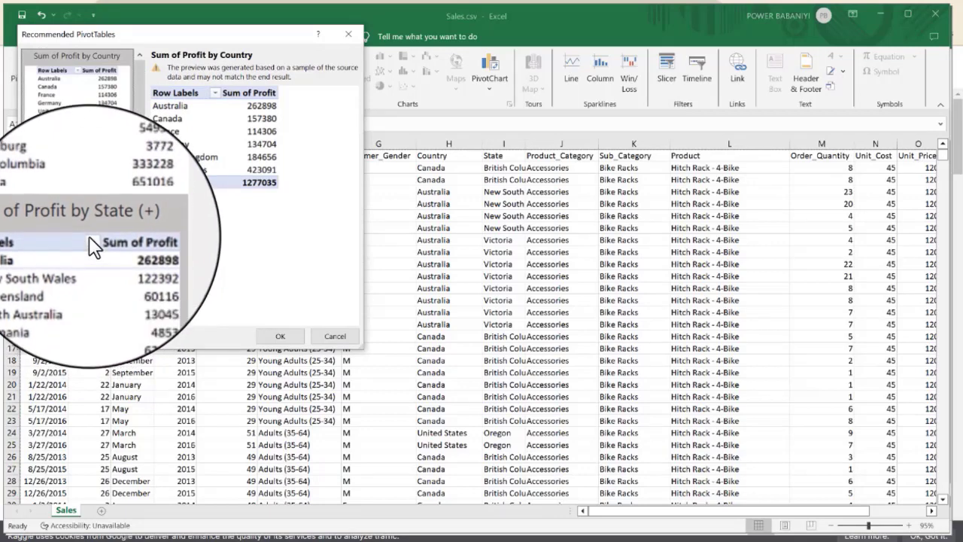
{"action": "scroll", "coordinate": [86, 256], "scroll_direction": "down", "scroll_amount": 5}
{"action": "scroll", "coordinate": [93, 251], "scroll_direction": "up", "scroll_amount": 5}
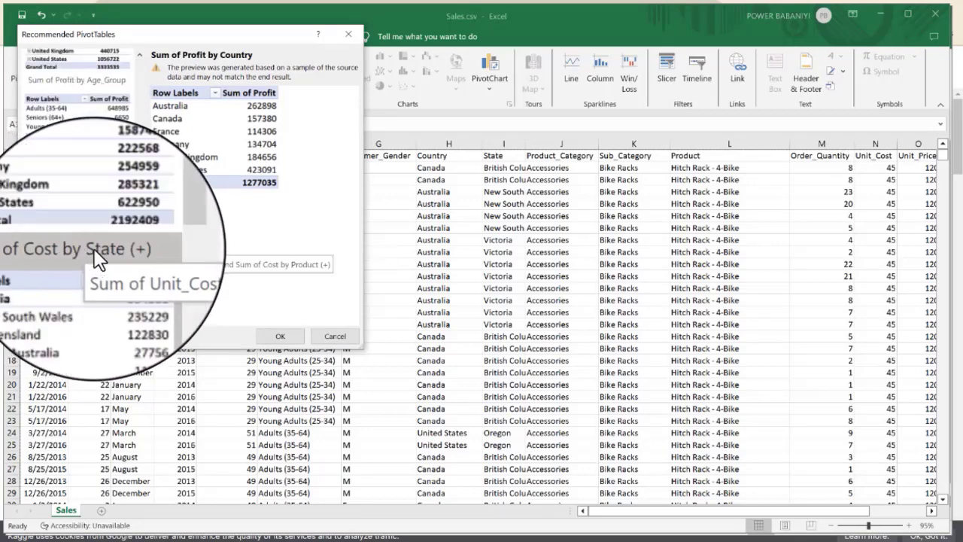
{"action": "scroll", "coordinate": [95, 250], "scroll_direction": "down", "scroll_amount": 5}
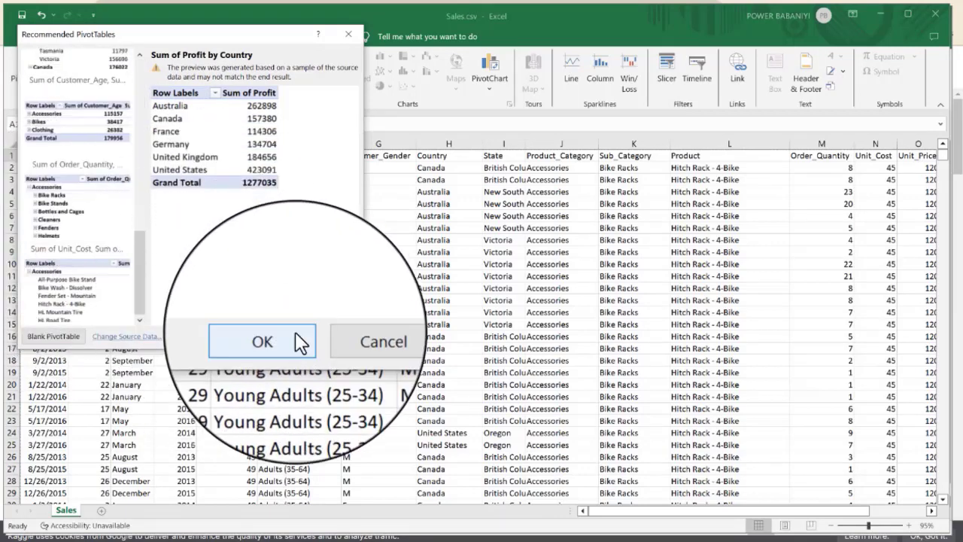
{"action": "left_click", "coordinate": [331, 335]}
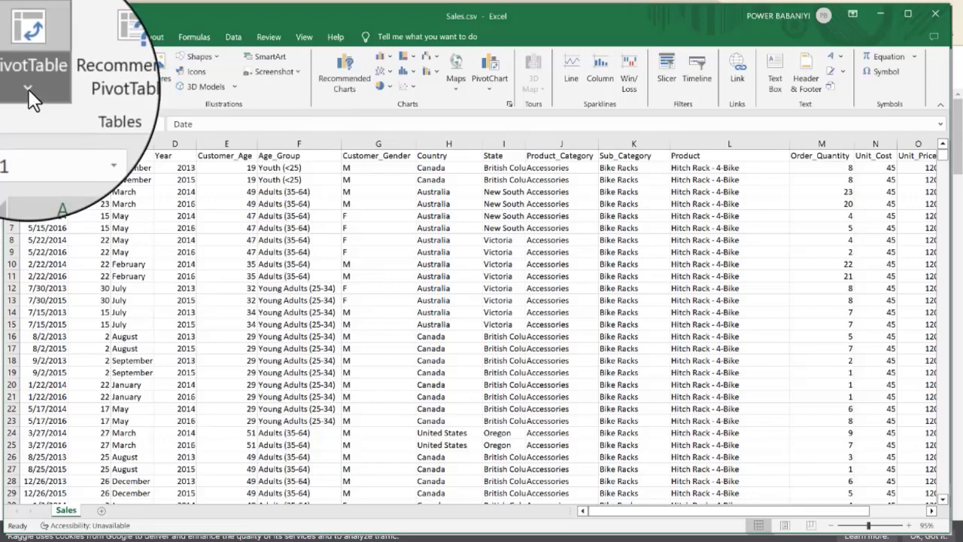
Insert a PivotTable on a new worksheet, reselecting the full Sales range A1:R113037 as its source
{"action": "left_click", "coordinate": [28, 89]}
{"action": "left_click", "coordinate": [26, 68]}
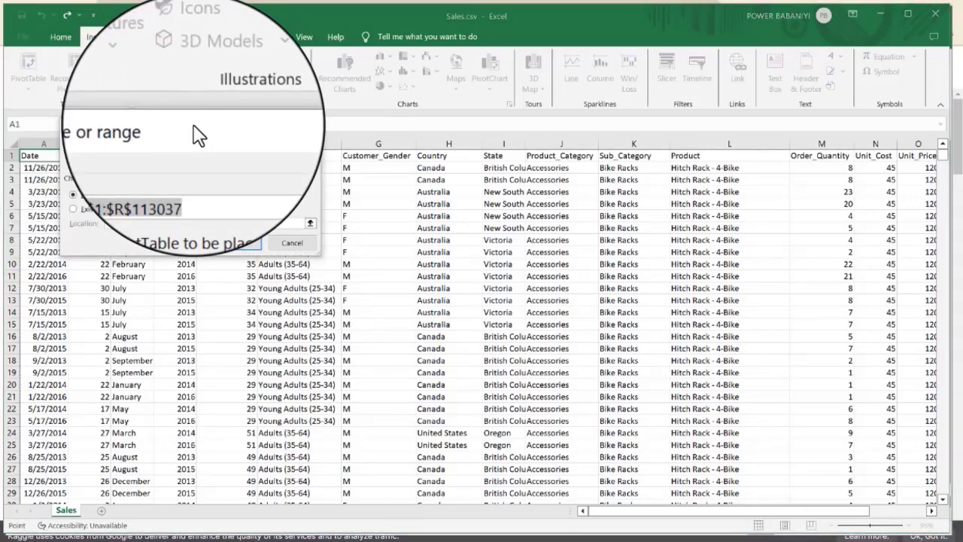
{"action": "left_click_drag", "start_coordinate": [193, 134], "coordinate": [279, 173]}
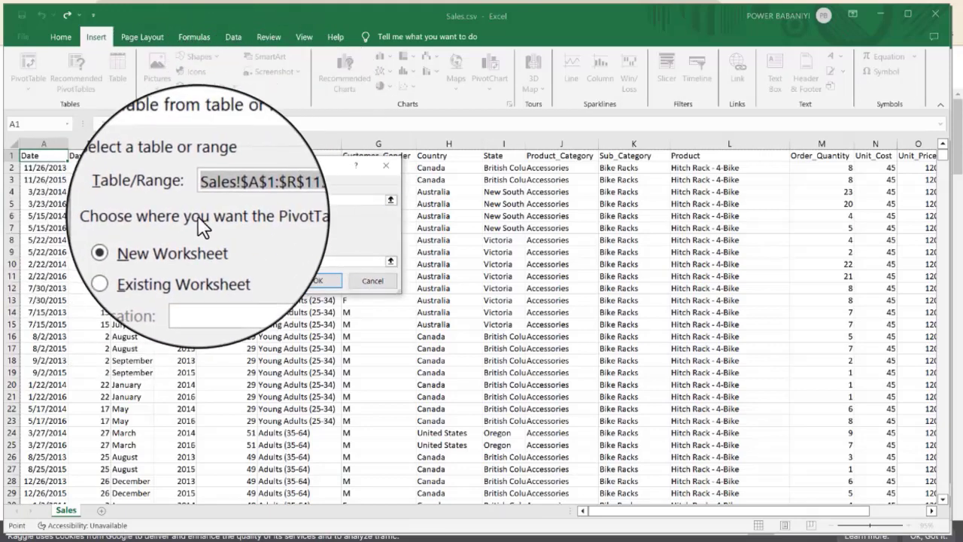
{"action": "left_click", "coordinate": [277, 202]}
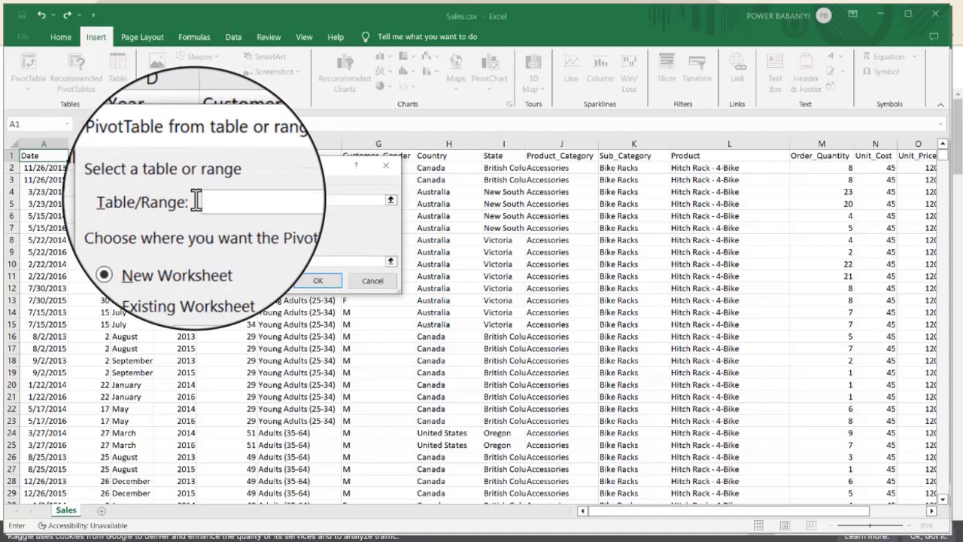
{"action": "left_click_drag", "start_coordinate": [193, 167], "coordinate": [217, 198]}
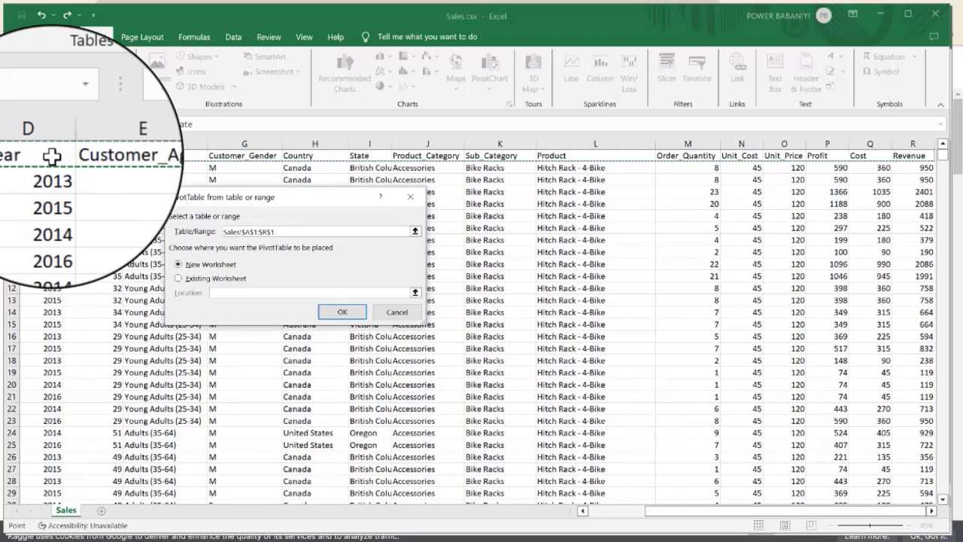
{"action": "key", "text": "ctrl+shift+Down"}
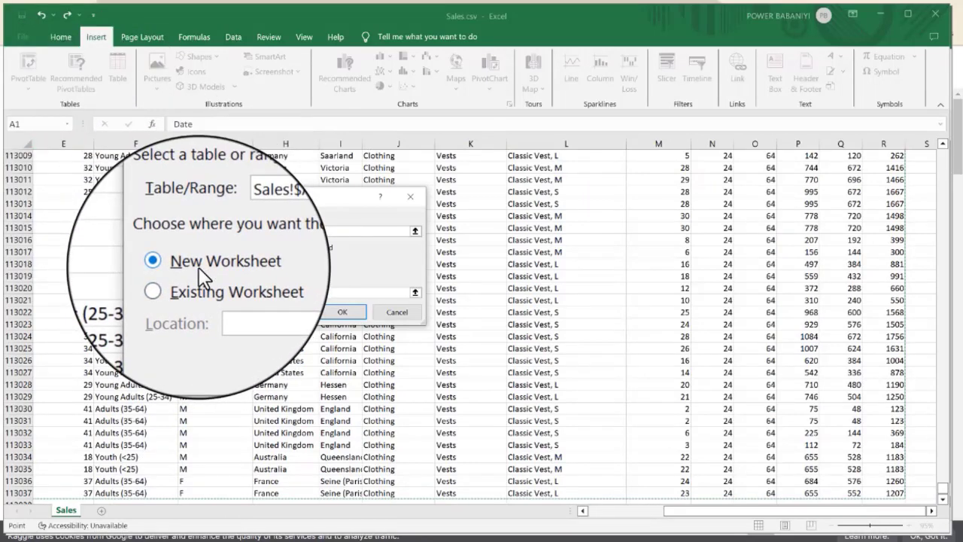
{"action": "left_click", "coordinate": [202, 264]}
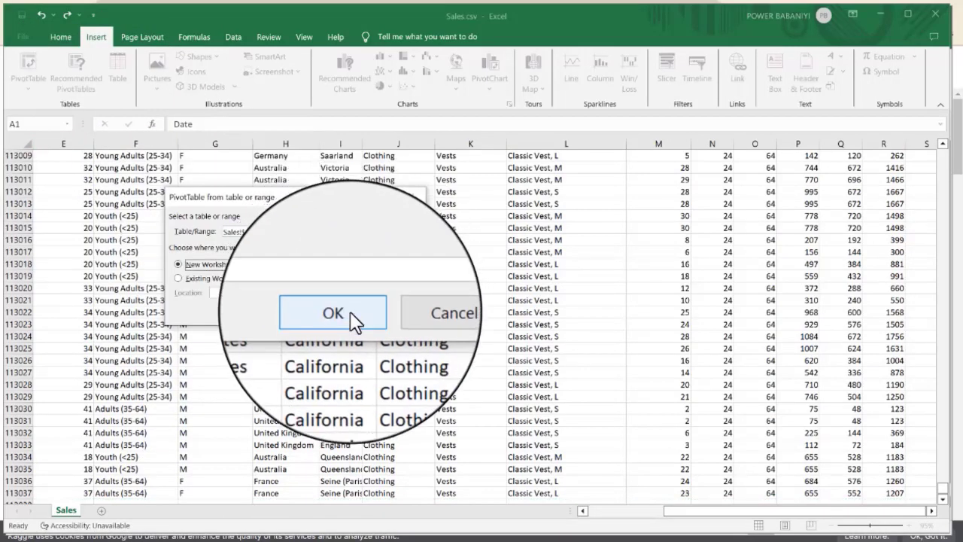
{"action": "left_click", "coordinate": [346, 318]}
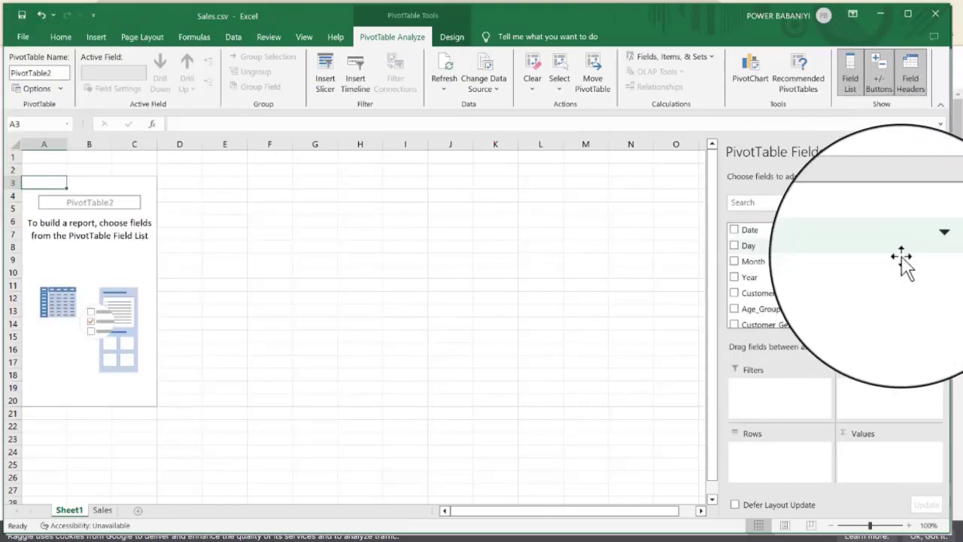
Look through the PivotTable's available fields and place Country in the Rows area
{"action": "scroll", "coordinate": [877, 267], "scroll_direction": "down", "scroll_amount": 3}
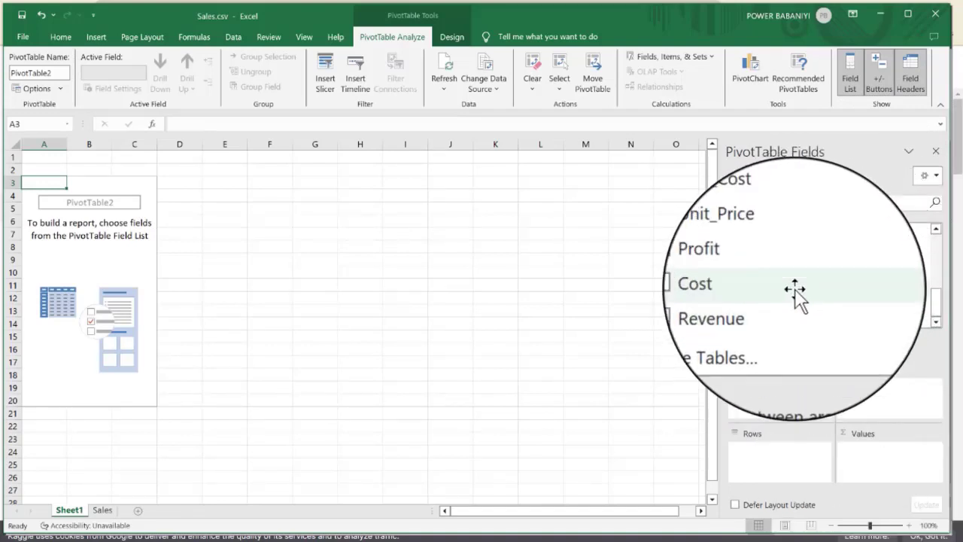
{"action": "scroll", "coordinate": [857, 278], "scroll_direction": "up", "scroll_amount": 5}
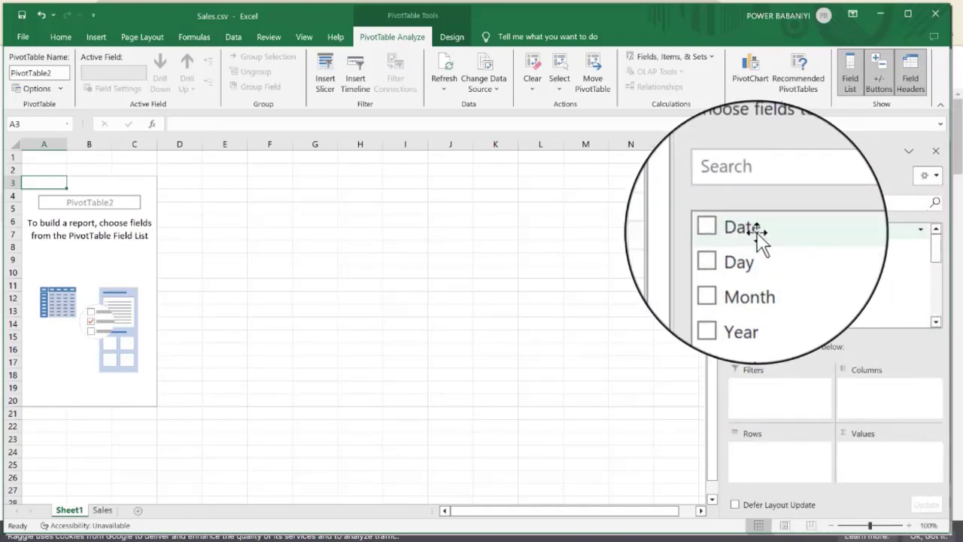
{"action": "scroll", "coordinate": [759, 248], "scroll_direction": "down", "scroll_amount": 3}
{"action": "scroll", "coordinate": [759, 252], "scroll_direction": "down", "scroll_amount": 4}
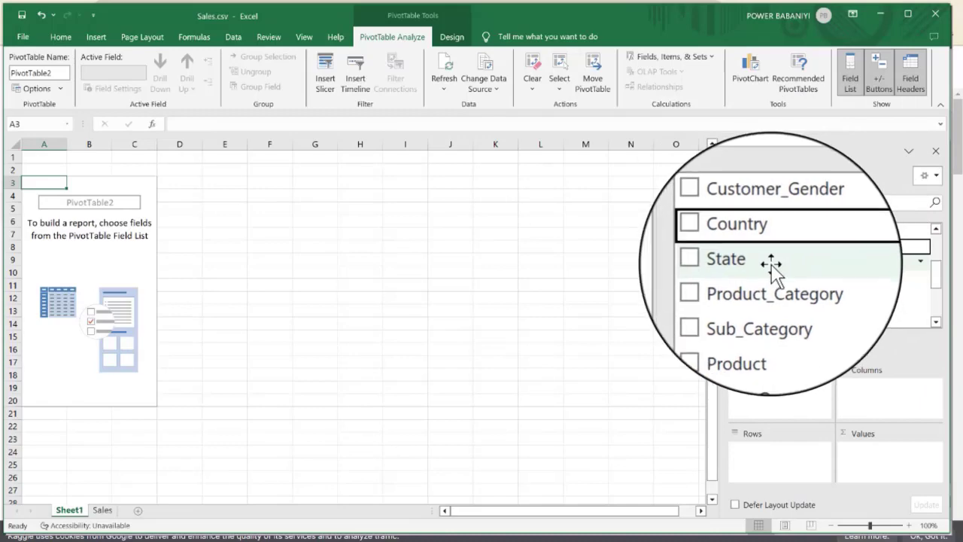
{"action": "left_click_drag", "start_coordinate": [755, 235], "coordinate": [761, 463]}
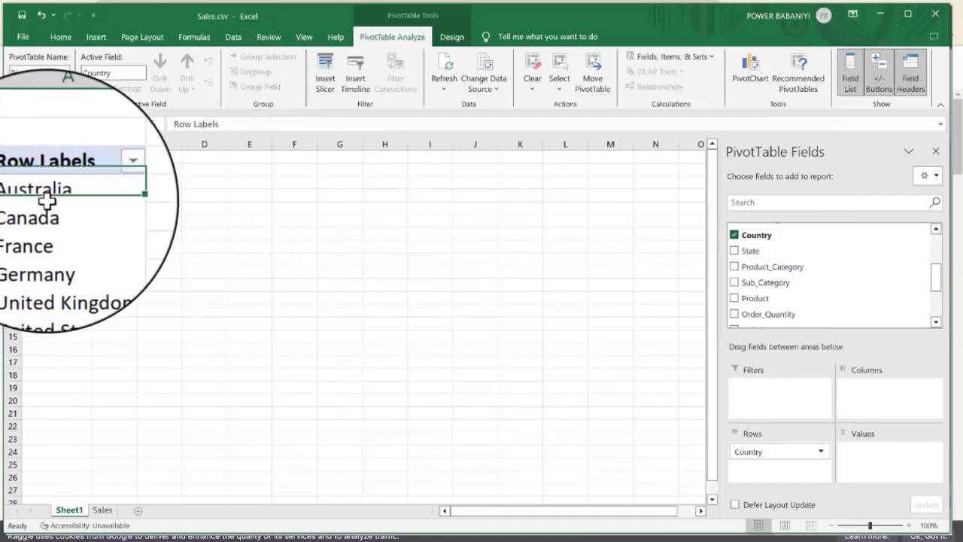
Go through the PivotTable's country row labels from Australia to United States, selecting the whole list
{"action": "left_click", "coordinate": [47, 201]}
{"action": "left_click", "coordinate": [48, 215]}
{"action": "left_click", "coordinate": [47, 250]}
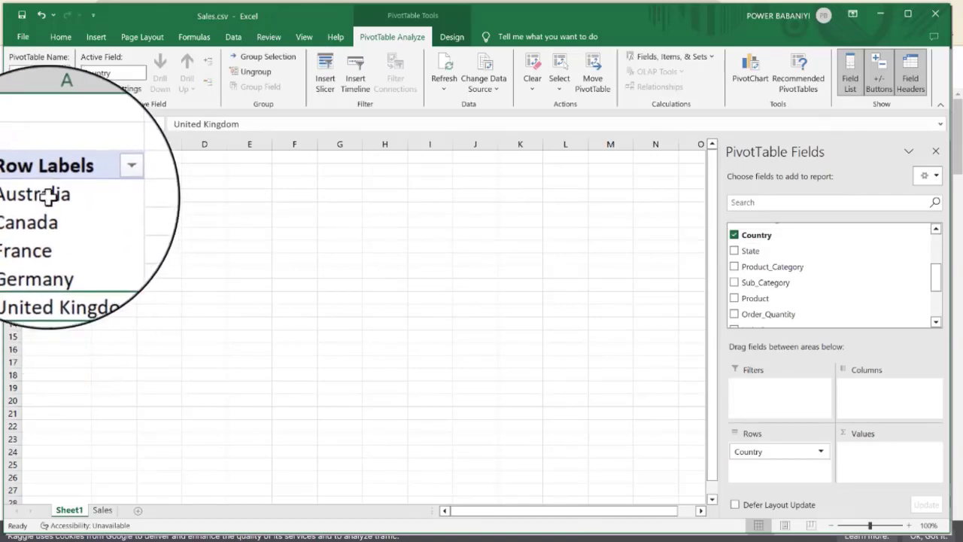
{"action": "left_click", "coordinate": [49, 197]}
{"action": "left_click", "coordinate": [35, 233]}
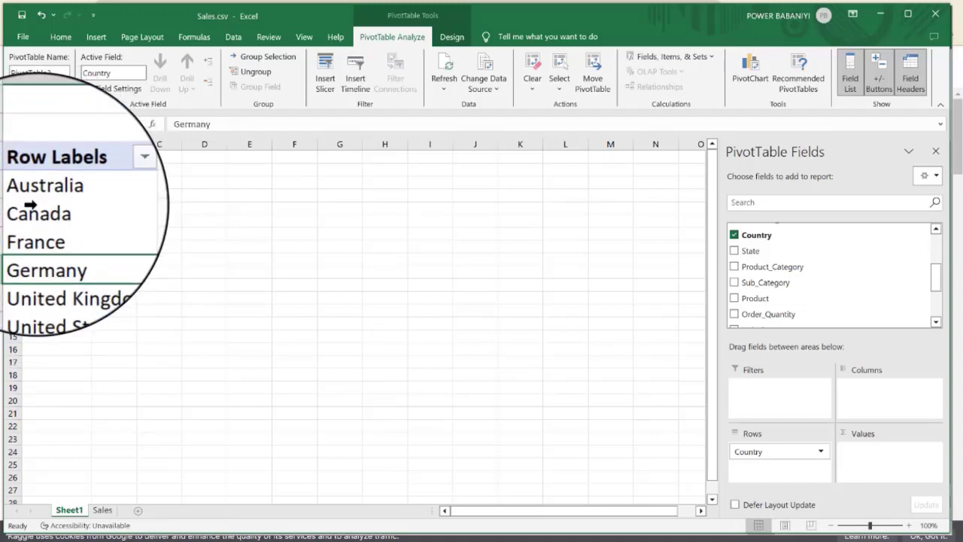
{"action": "left_click", "coordinate": [32, 206]}
{"action": "left_click", "coordinate": [53, 265]}
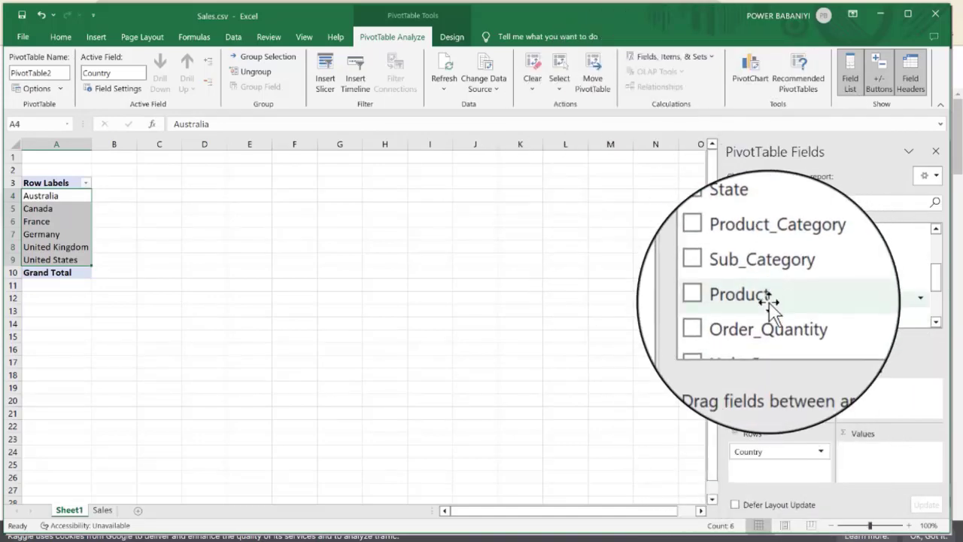
Add the State field beneath Country in the PivotTable's Rows area
{"action": "scroll", "coordinate": [767, 297], "scroll_direction": "up", "scroll_amount": 1}
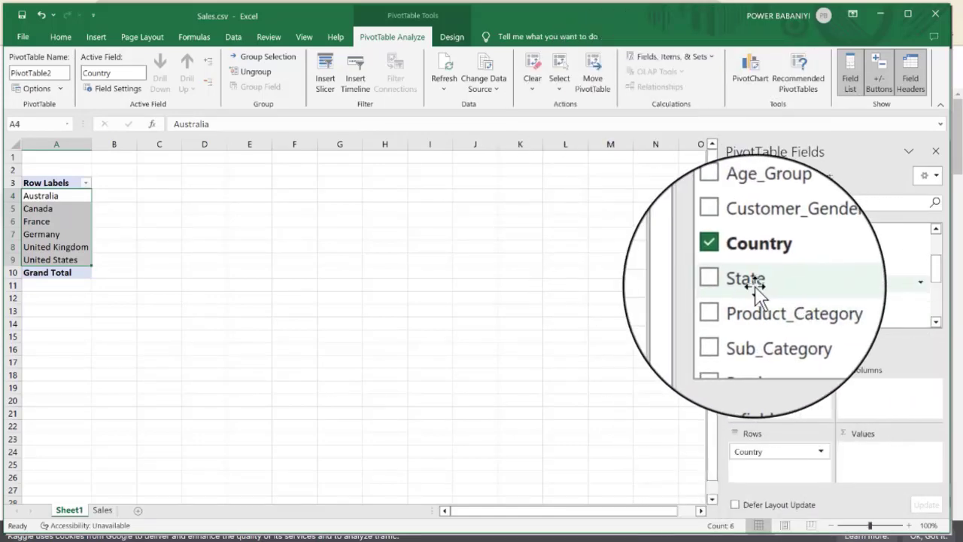
{"action": "left_click_drag", "start_coordinate": [753, 284], "coordinate": [763, 475]}
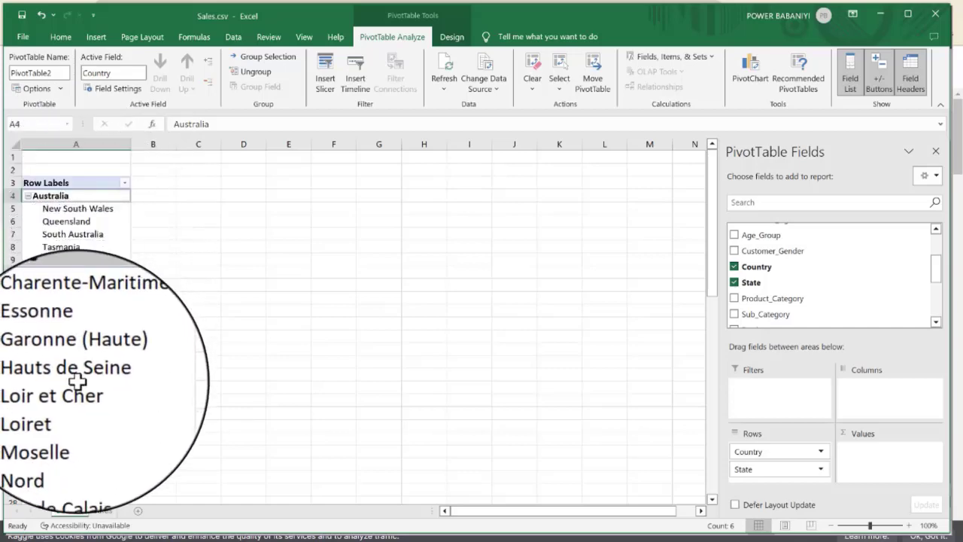
{"action": "left_click", "coordinate": [123, 182]}
{"action": "left_click", "coordinate": [124, 183]}
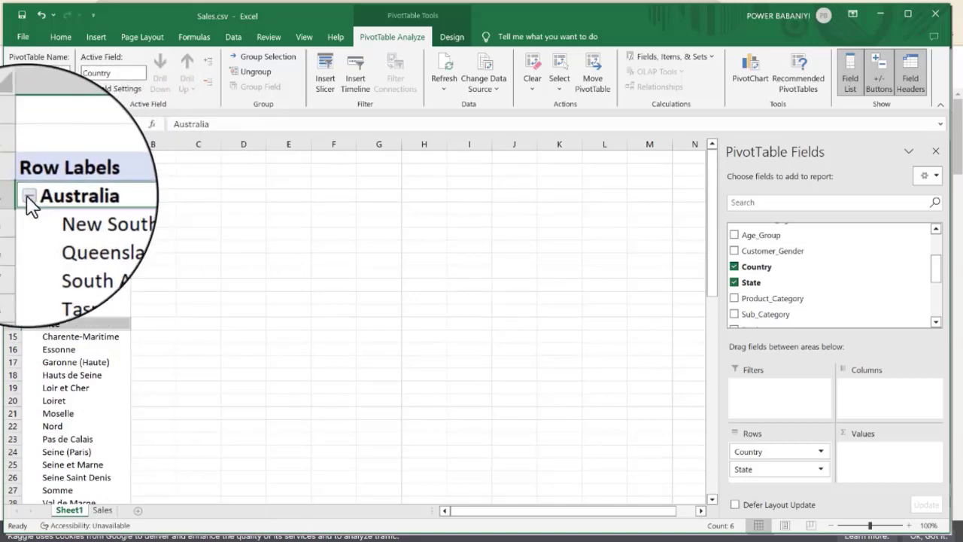
Collapse Australia, Canada, France, Germany and United Kingdom in the PivotTable, and look through the United States' states
{"action": "left_click", "coordinate": [27, 195]}
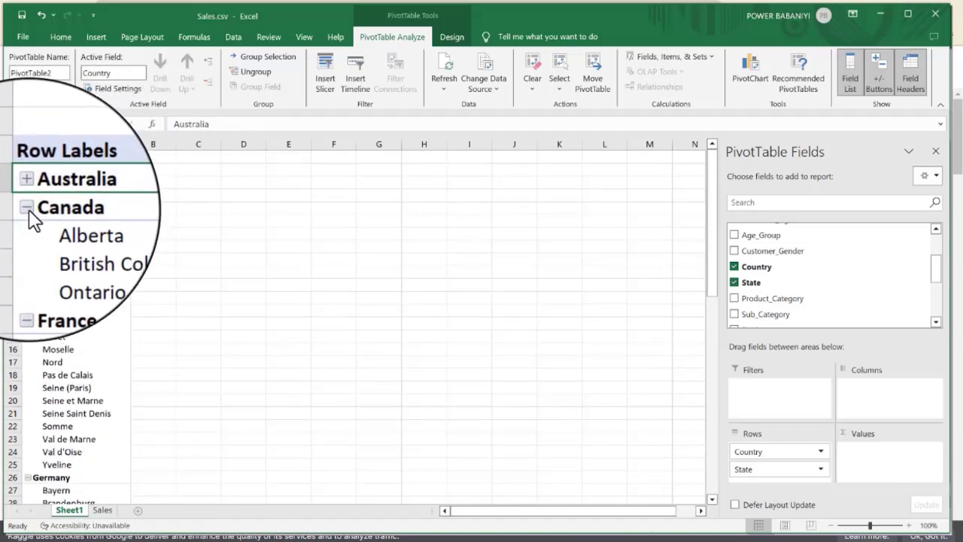
{"action": "left_click", "coordinate": [27, 207]}
{"action": "left_click", "coordinate": [53, 144]}
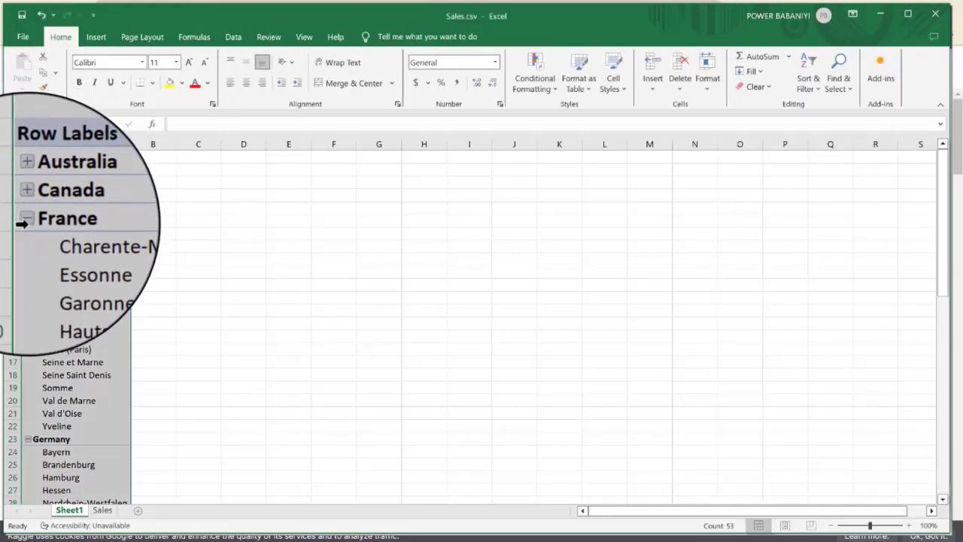
{"action": "left_click", "coordinate": [27, 223]}
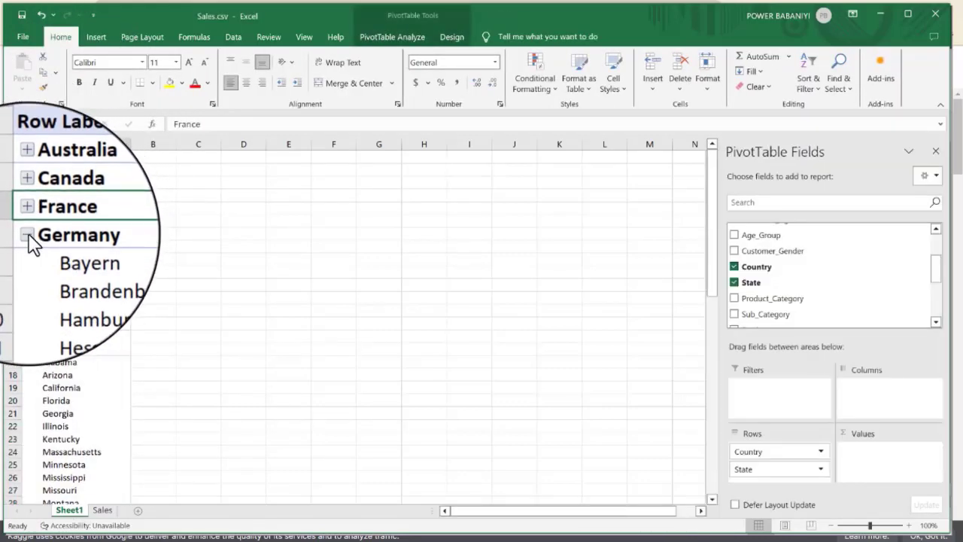
{"action": "left_click", "coordinate": [27, 234]}
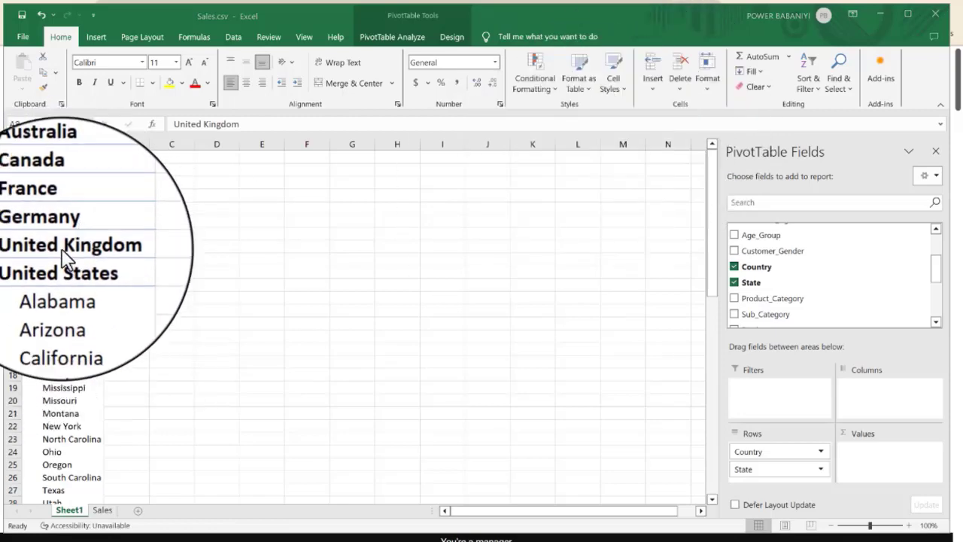
{"action": "scroll", "coordinate": [64, 279], "scroll_direction": "down", "scroll_amount": 6}
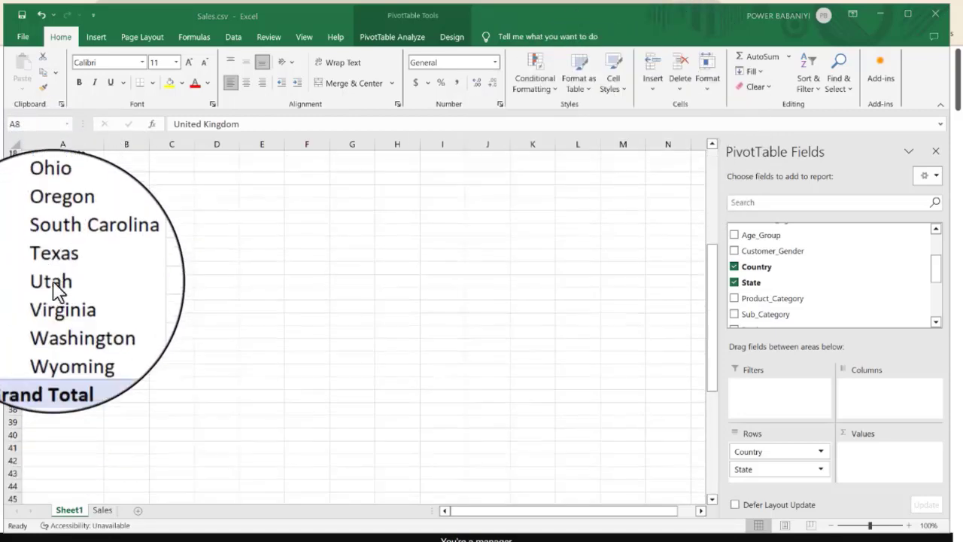
{"action": "scroll", "coordinate": [60, 290], "scroll_direction": "up", "scroll_amount": 6}
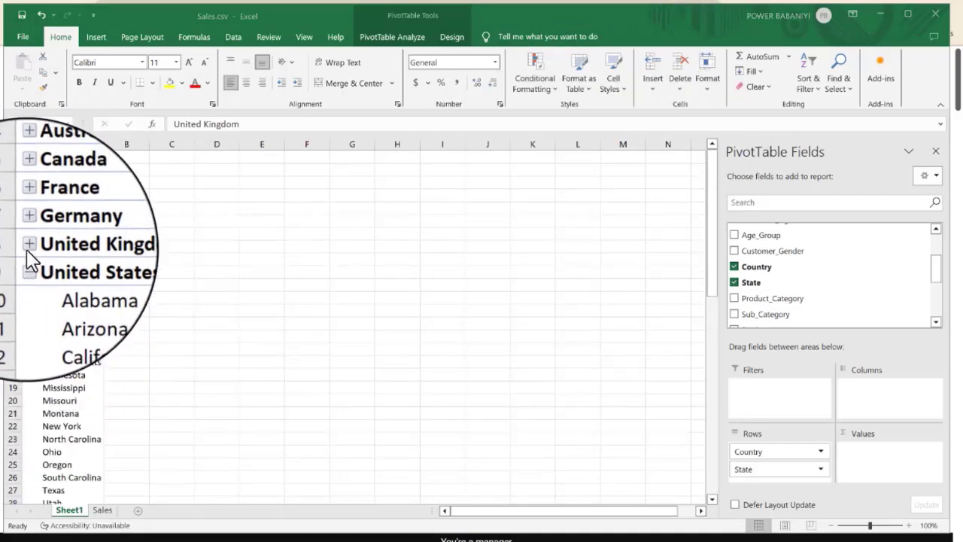
Expand the collapsed countries again one by one, from United Kingdom up to Australia, to show their states
{"action": "left_click", "coordinate": [28, 248]}
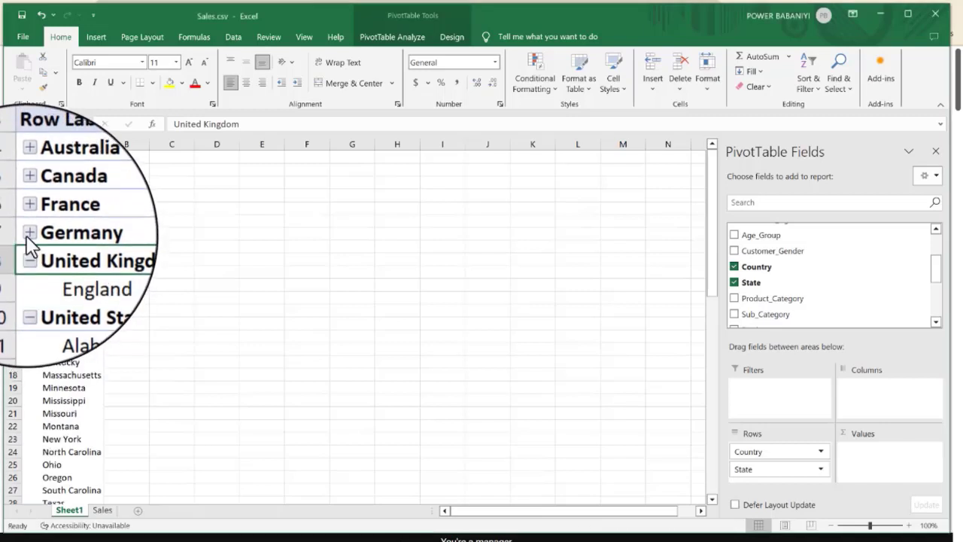
{"action": "left_click", "coordinate": [30, 226]}
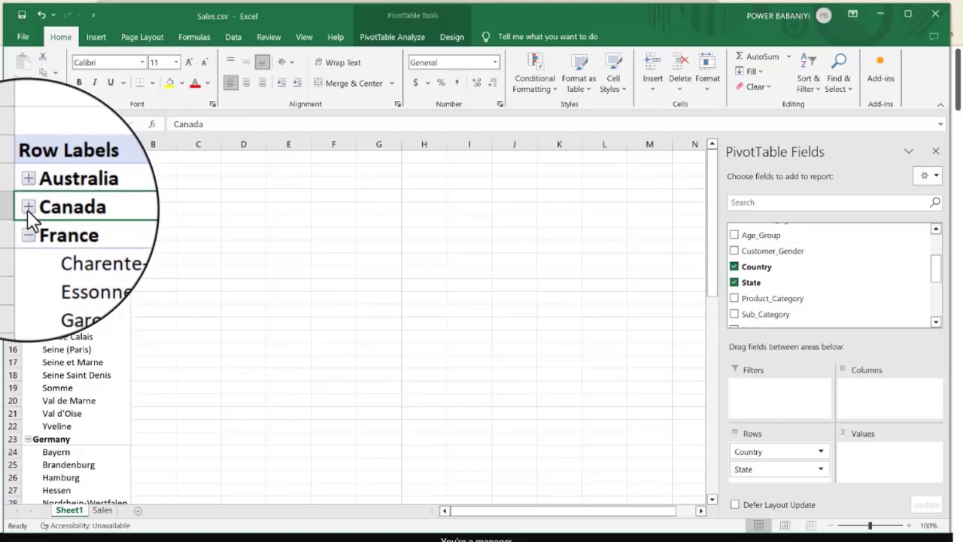
{"action": "left_click", "coordinate": [28, 209]}
{"action": "left_click", "coordinate": [28, 197]}
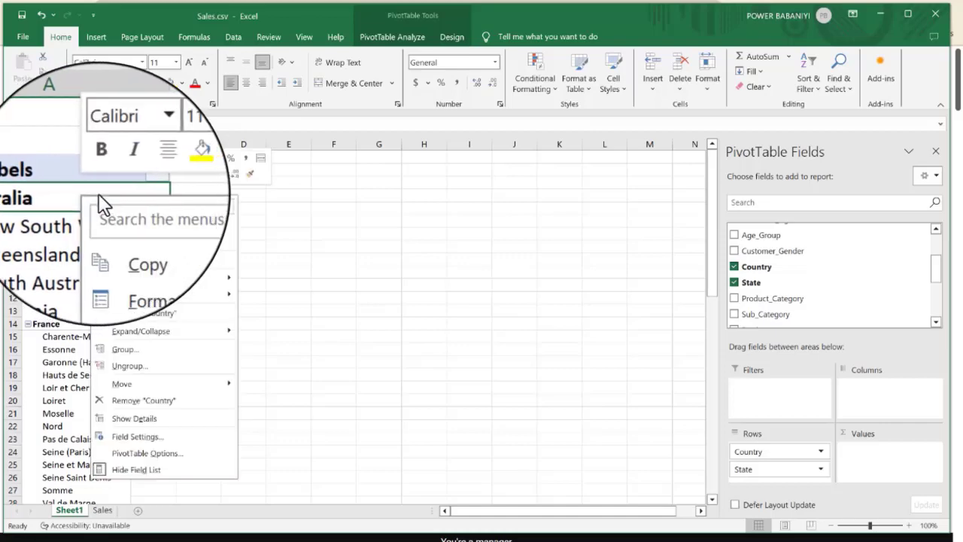
Collapse the entire Country field at once from the Australia row and expand the entire field again
{"action": "mouse_move", "coordinate": [162, 330]}
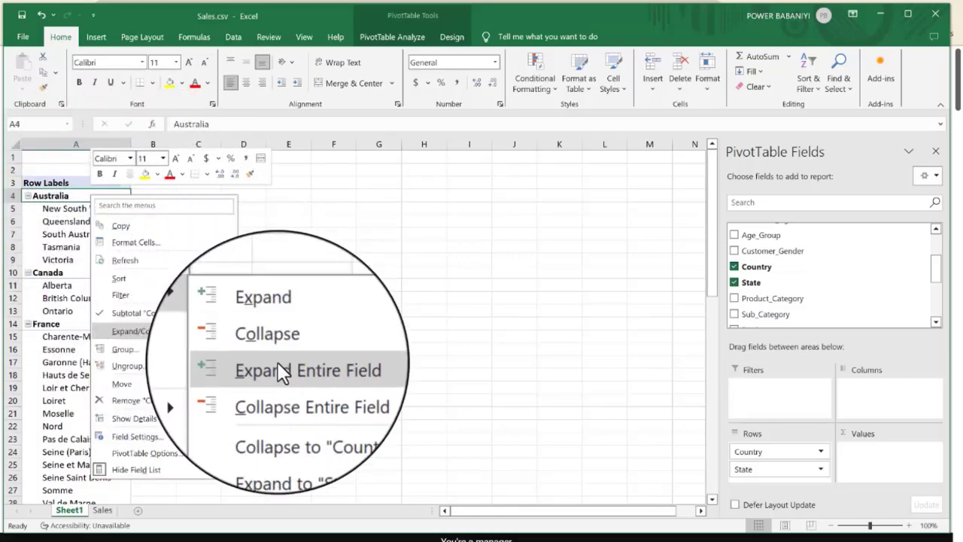
{"action": "left_click", "coordinate": [283, 390]}
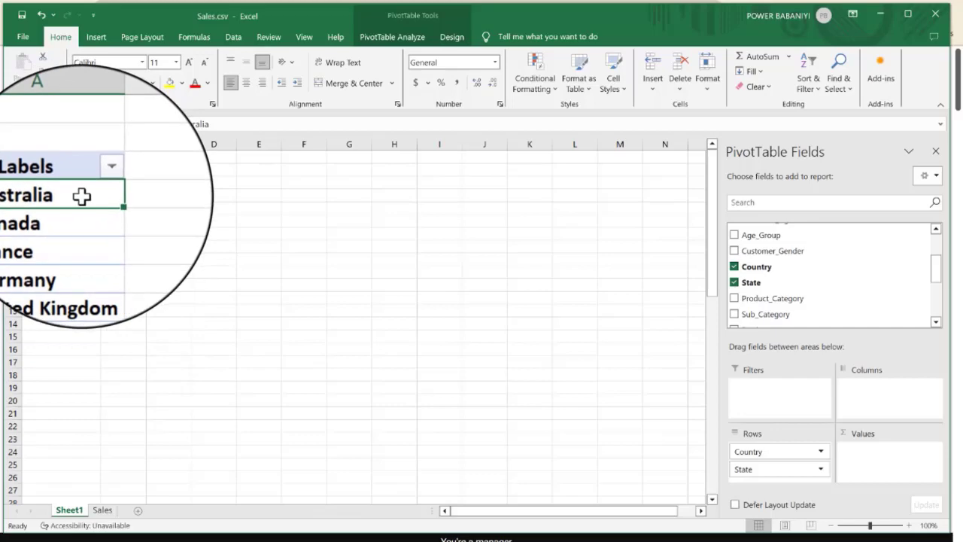
{"action": "right_click", "coordinate": [81, 196]}
{"action": "mouse_move", "coordinate": [205, 331]}
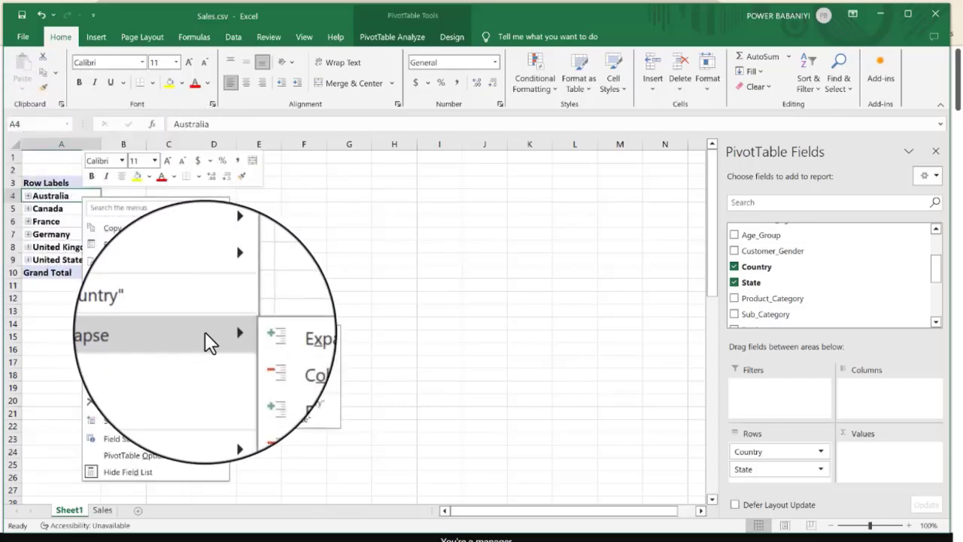
{"action": "left_click", "coordinate": [257, 368]}
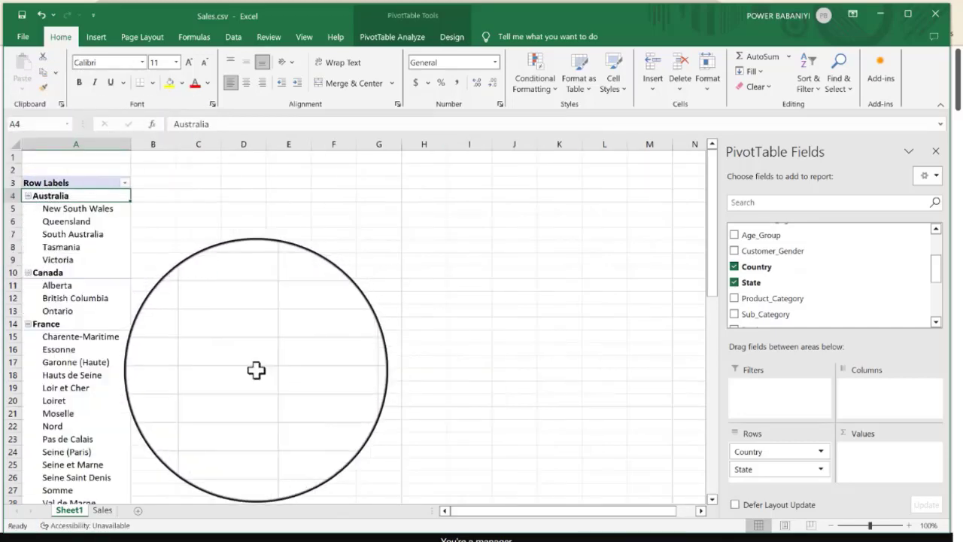
Collapse the entire Country field so that the PivotTable lists only the countries
{"action": "right_click", "coordinate": [108, 194]}
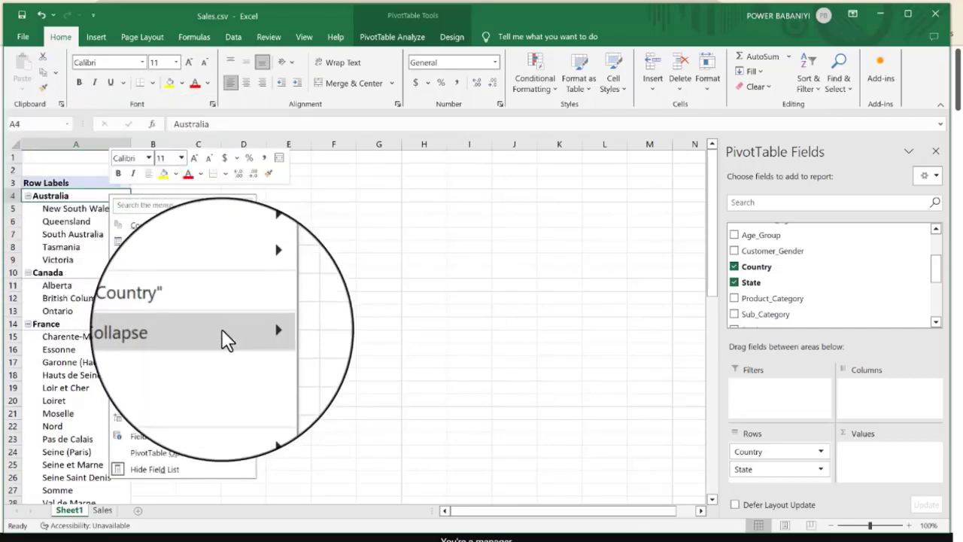
{"action": "mouse_move", "coordinate": [237, 329]}
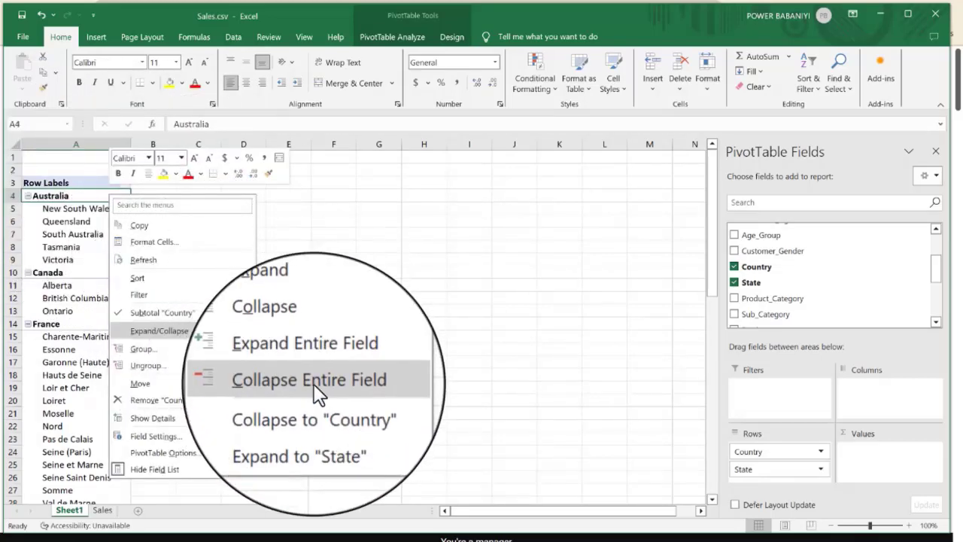
{"action": "left_click", "coordinate": [312, 384]}
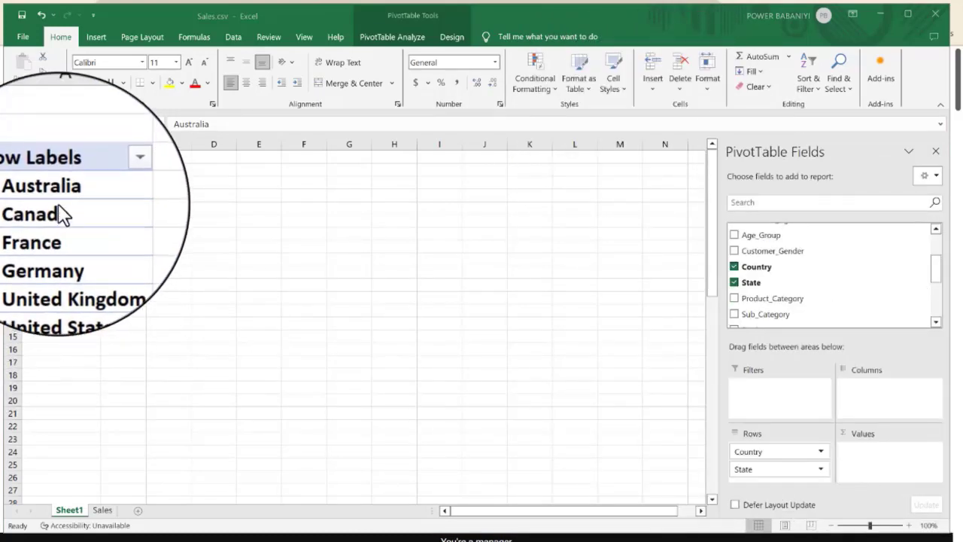
Find the Revenue field in the PivotTable's field list and place it in the Values area as a sum
{"action": "scroll", "coordinate": [782, 305], "scroll_direction": "down", "scroll_amount": 2}
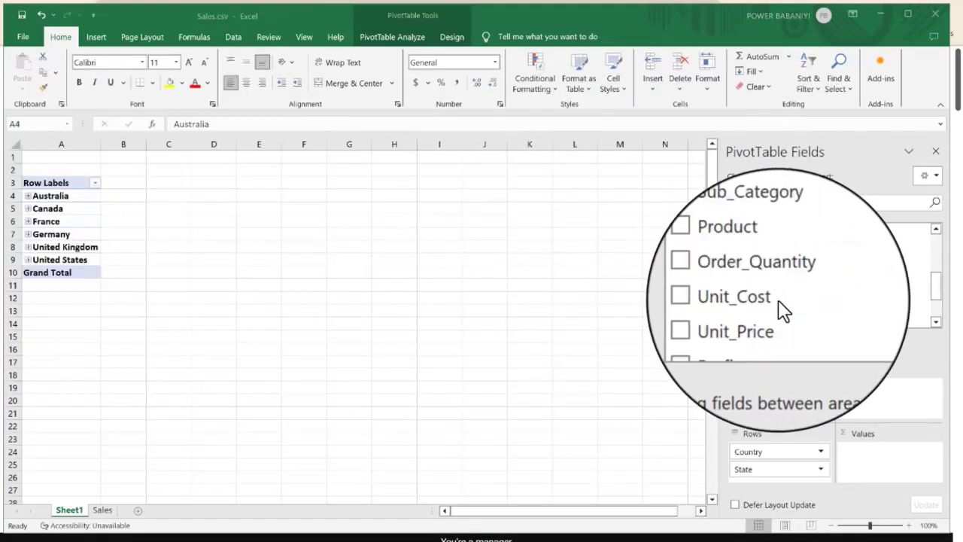
{"action": "scroll", "coordinate": [782, 308], "scroll_direction": "down", "scroll_amount": 2}
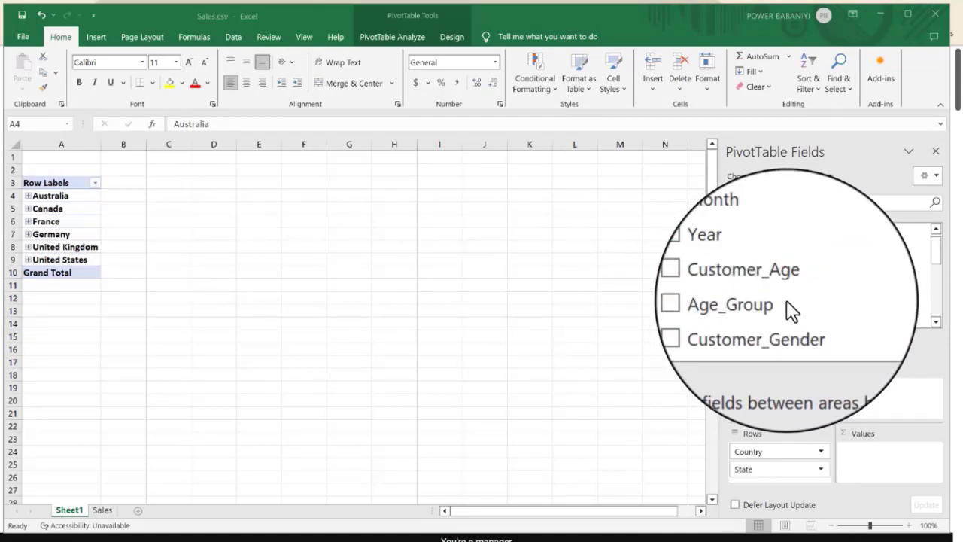
{"action": "scroll", "coordinate": [791, 309], "scroll_direction": "down", "scroll_amount": 3}
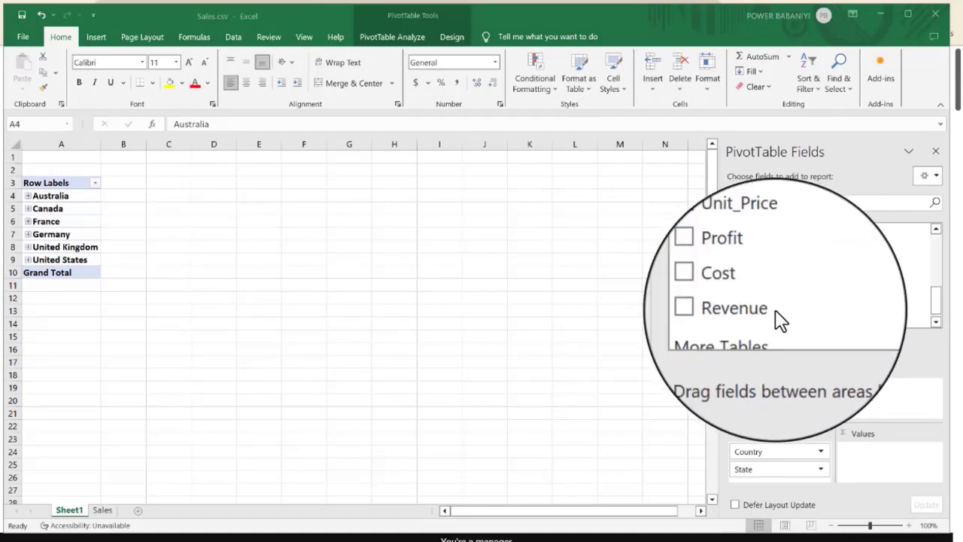
{"action": "left_click_drag", "start_coordinate": [758, 303], "coordinate": [864, 461]}
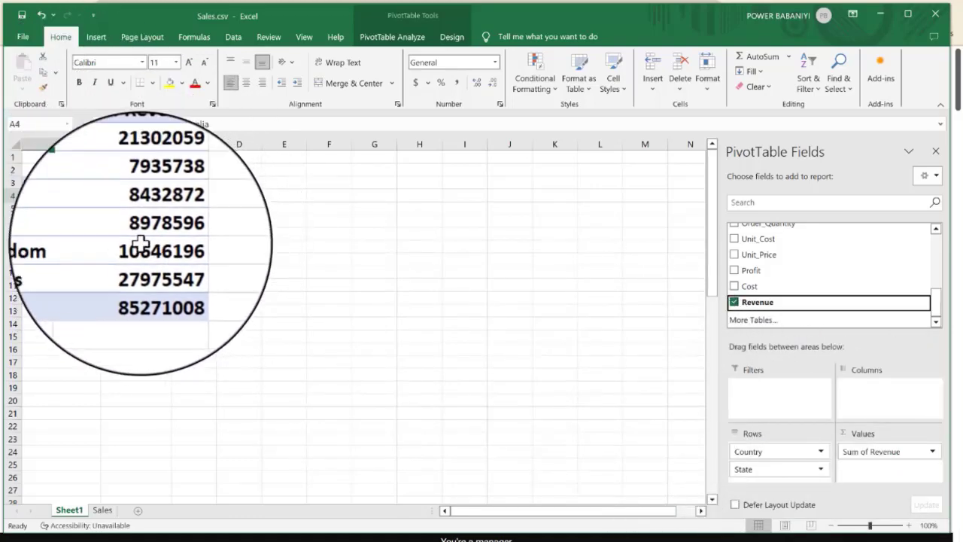
Look through the source records on the Sales sheet, across its columns and upward, and return to the PivotTable on Sheet1
{"action": "left_click", "coordinate": [103, 510]}
{"action": "scroll", "coordinate": [387, 269], "scroll_direction": "down", "scroll_amount": 3}
{"action": "scroll", "coordinate": [405, 257], "scroll_direction": "up", "scroll_amount": 7}
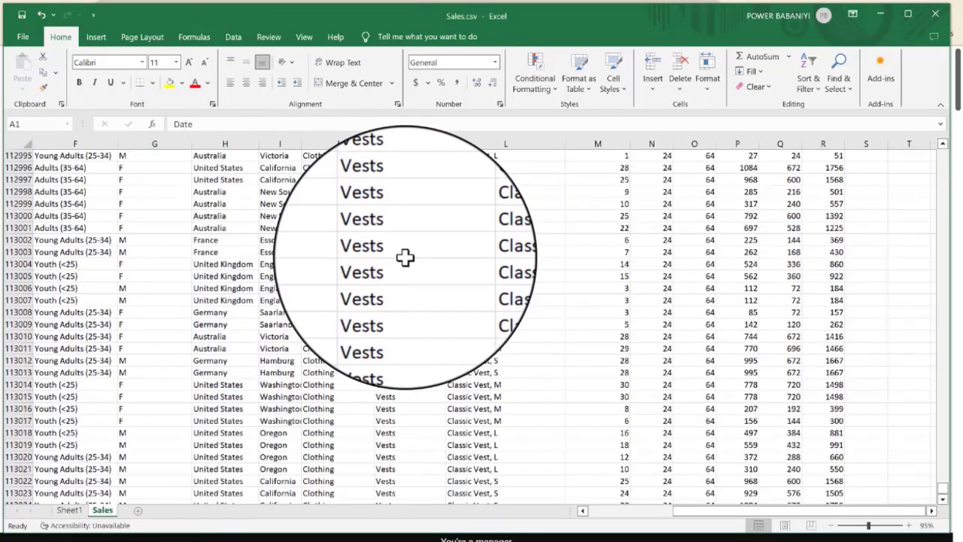
{"action": "scroll", "coordinate": [405, 257], "scroll_direction": "up", "scroll_amount": 20}
{"action": "left_click", "coordinate": [724, 506]}
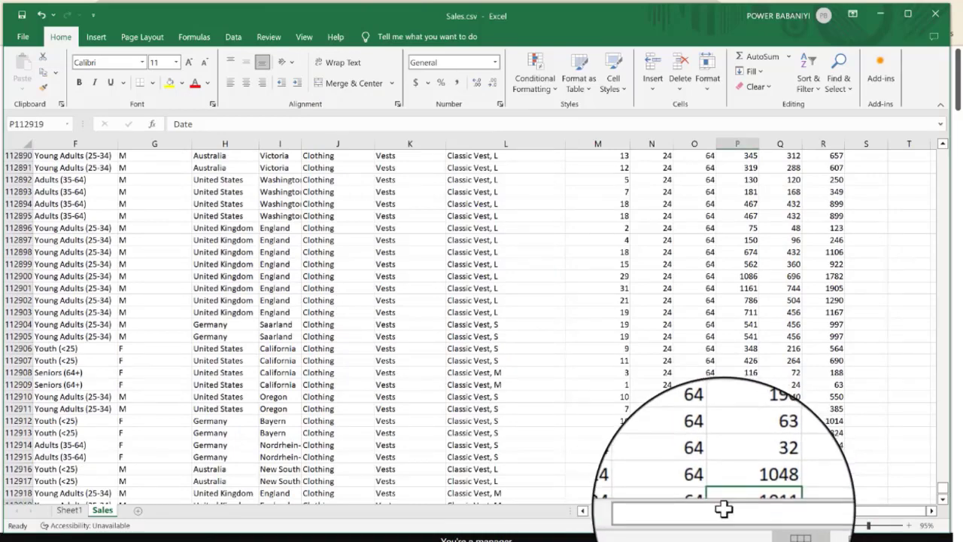
{"action": "left_click_drag", "start_coordinate": [724, 509], "coordinate": [723, 494]}
{"action": "left_click_drag", "start_coordinate": [699, 512], "coordinate": [566, 511]}
{"action": "scroll", "coordinate": [434, 318], "scroll_direction": "up", "scroll_amount": 12}
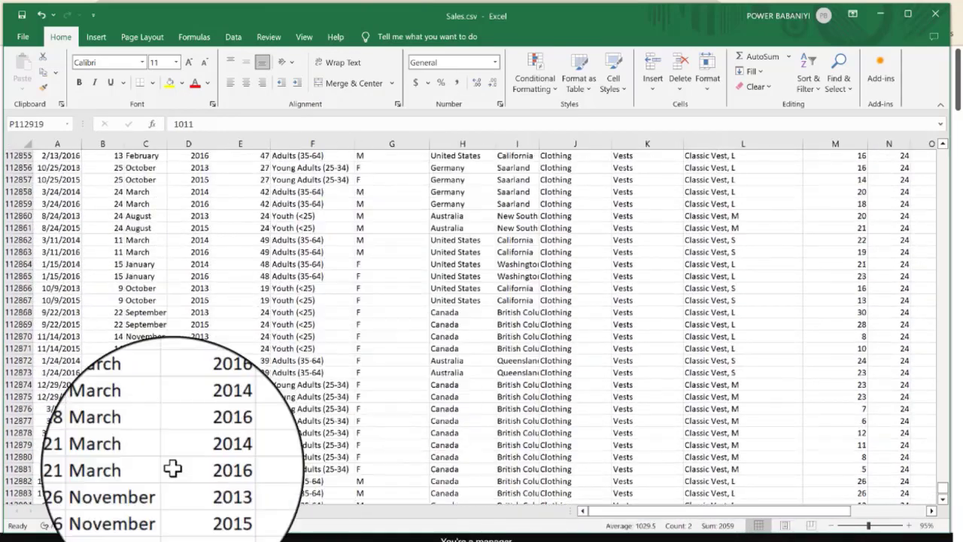
{"action": "left_click", "coordinate": [69, 511]}
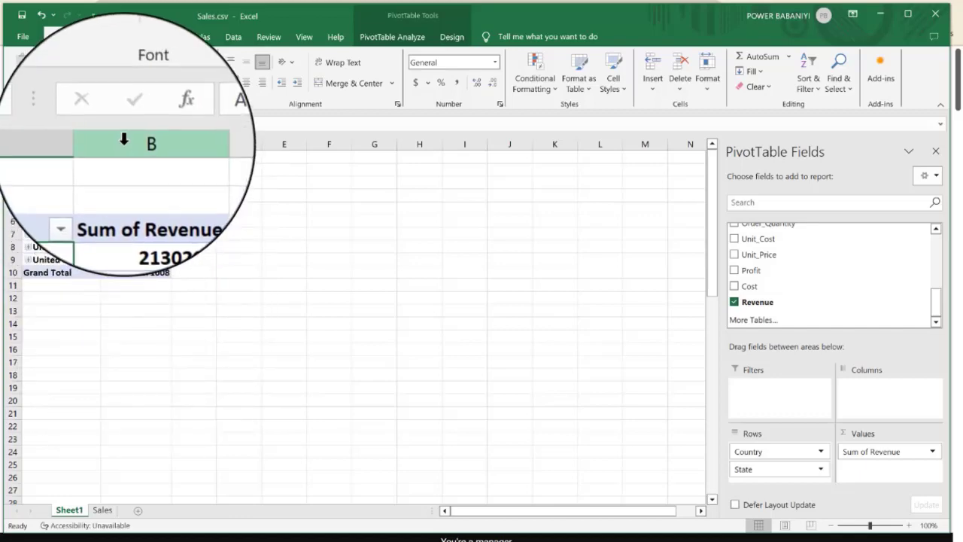
Format the Sum of Revenue column B with the $ English (United States) accounting format
{"action": "left_click", "coordinate": [124, 140]}
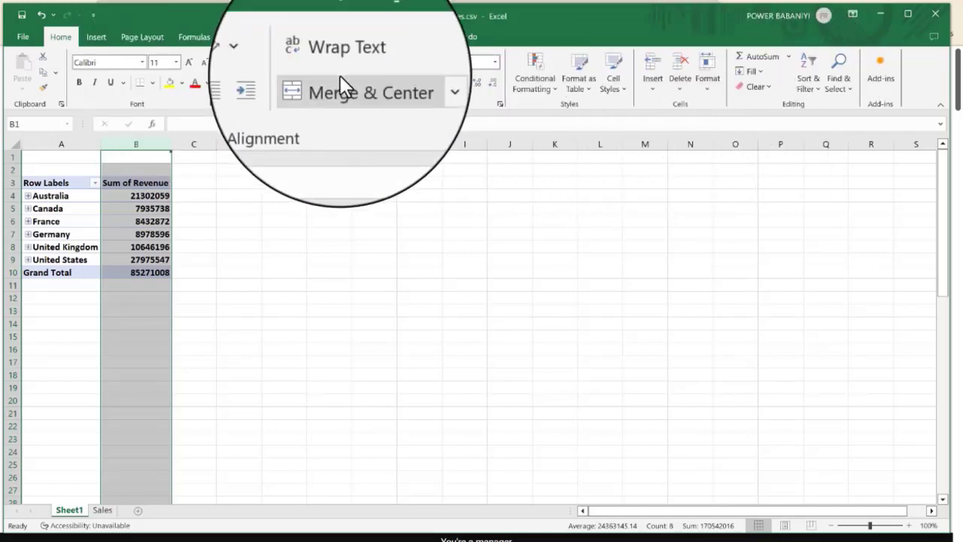
{"action": "left_click", "coordinate": [429, 83]}
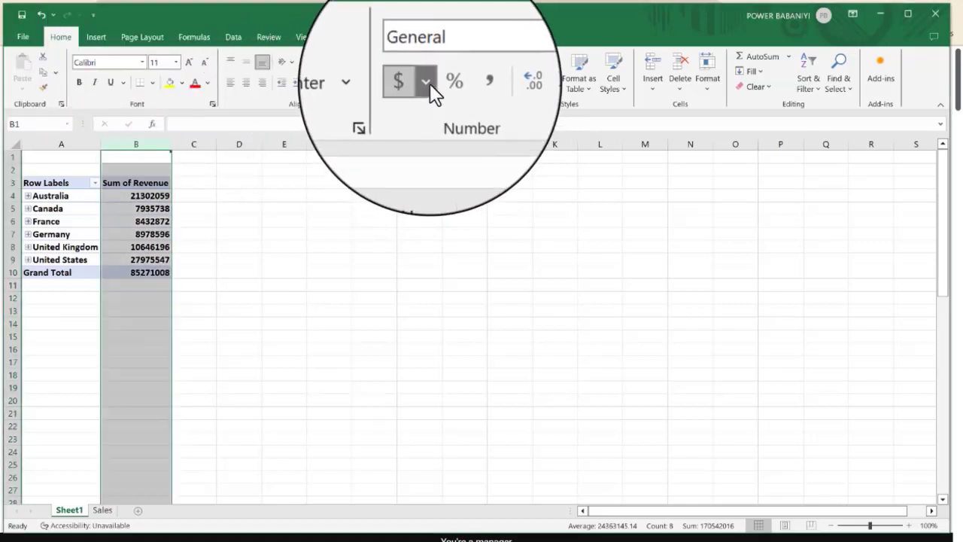
{"action": "left_click", "coordinate": [429, 84]}
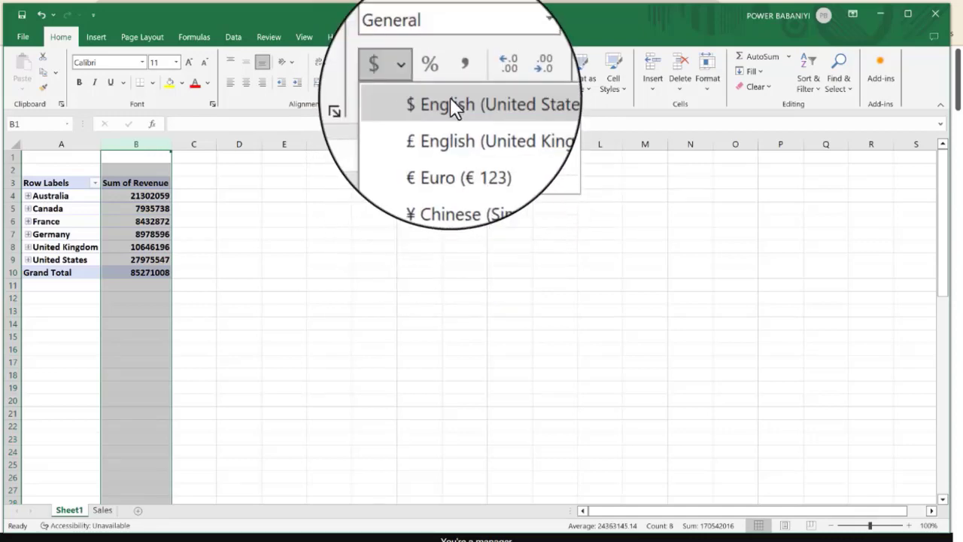
{"action": "left_click", "coordinate": [450, 106]}
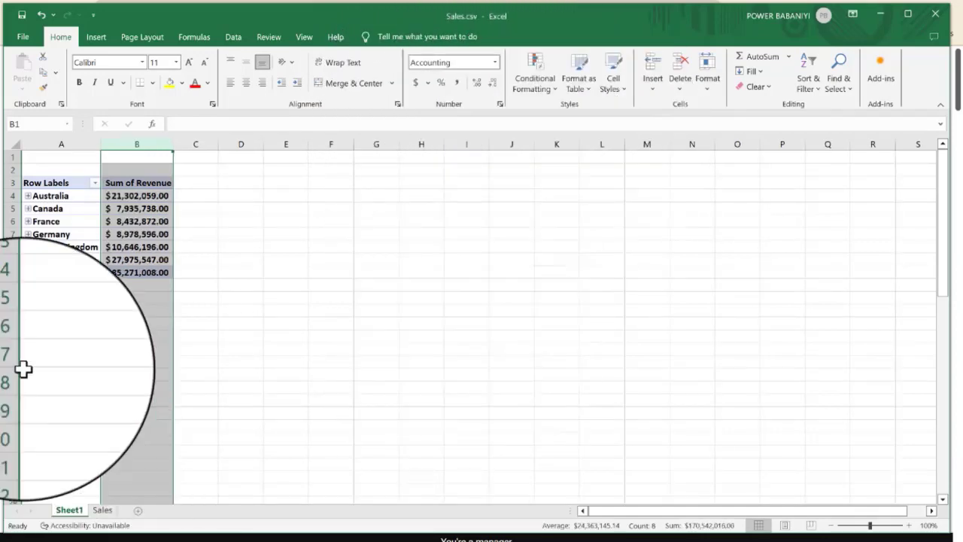
{"action": "left_click", "coordinate": [205, 297]}
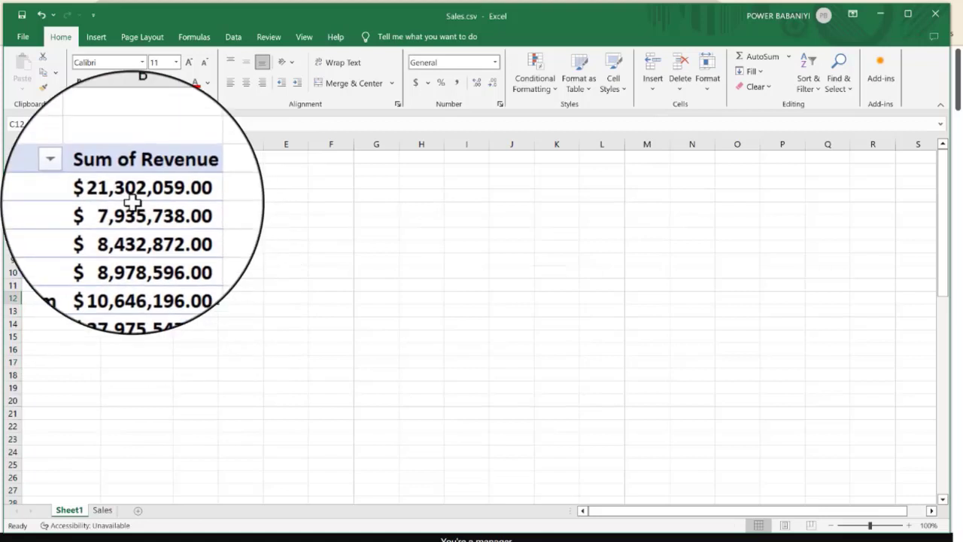
With Australia's states expanded, review the Sales sheet's records from the header row and check South Australia's revenue in the PivotTable
{"action": "mouse_move", "coordinate": [129, 200]}
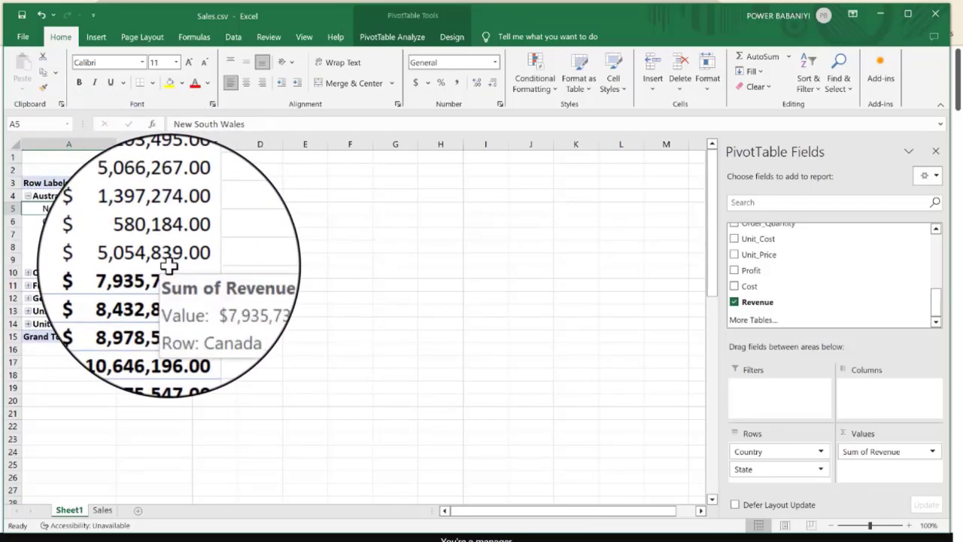
{"action": "left_click", "coordinate": [102, 510]}
{"action": "scroll", "coordinate": [323, 301], "scroll_direction": "up", "scroll_amount": 13}
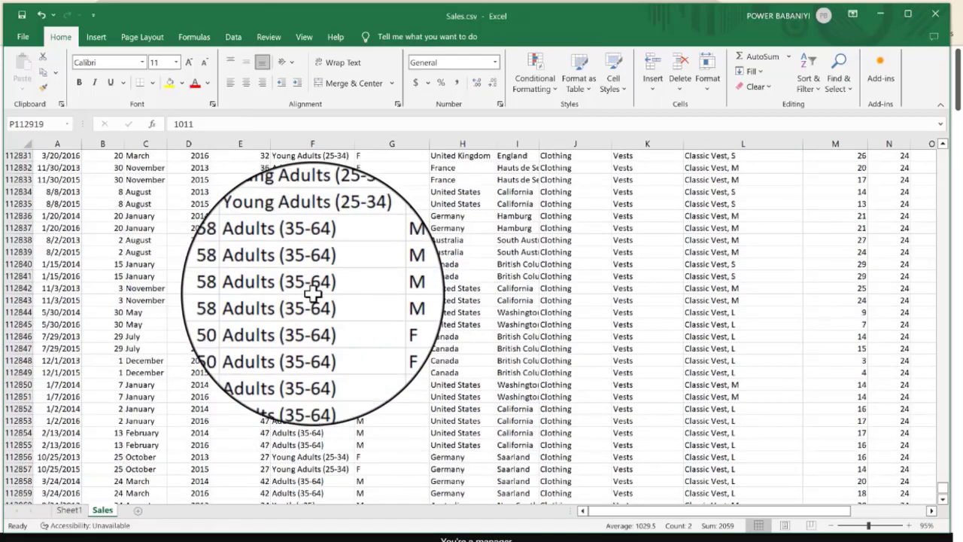
{"action": "scroll", "coordinate": [421, 301], "scroll_direction": "up", "scroll_amount": 2}
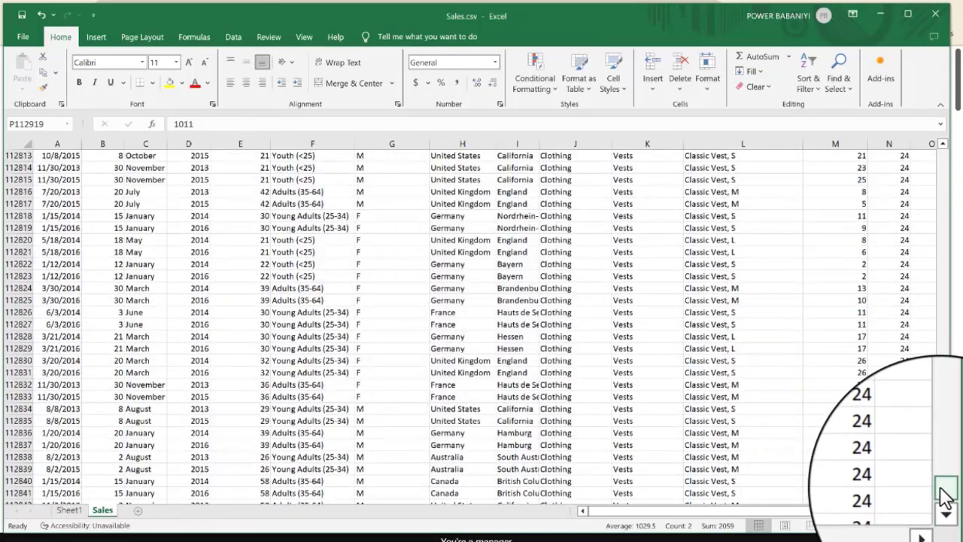
{"action": "scroll", "coordinate": [937, 353], "scroll_direction": "up", "scroll_amount": 18}
{"action": "left_click_drag", "start_coordinate": [934, 343], "coordinate": [938, 138]}
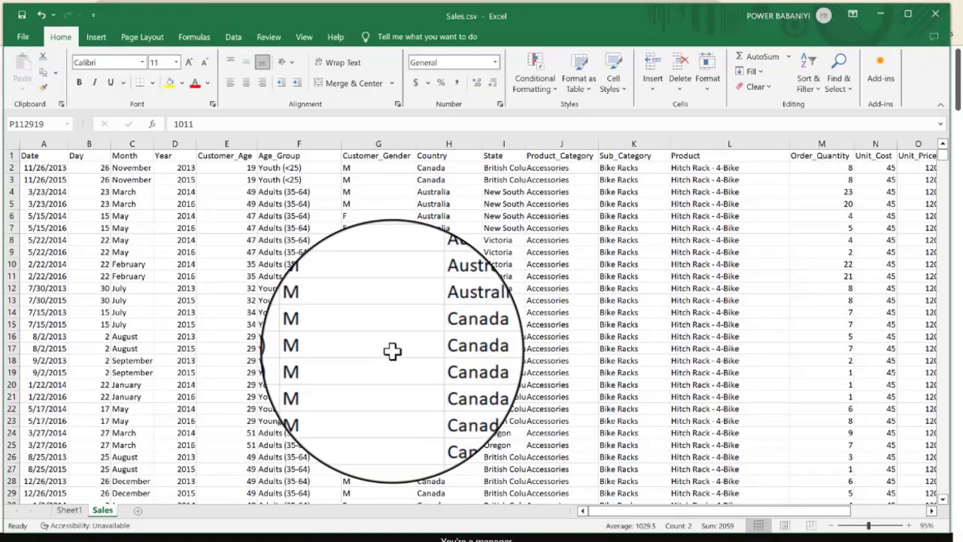
{"action": "left_click", "coordinate": [71, 516]}
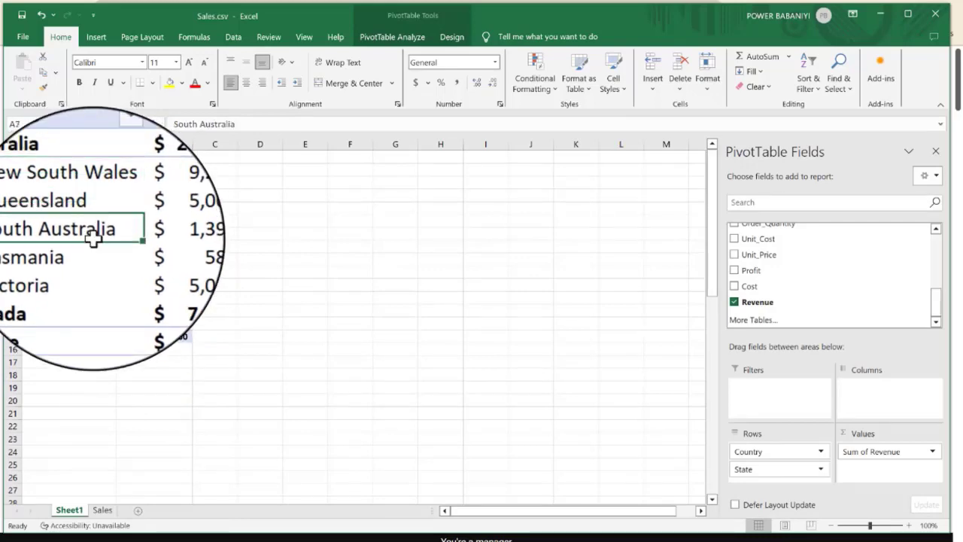
{"action": "left_click", "coordinate": [120, 238]}
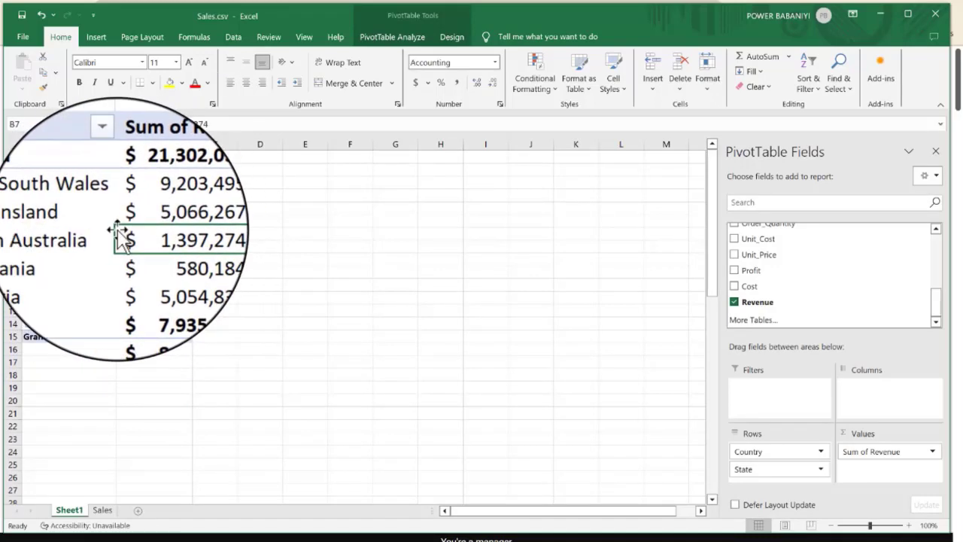
Collapse Australia's states in the PivotTable and rename the Sum of Revenue value field as "Revenue per country"
{"action": "left_click", "coordinate": [27, 196]}
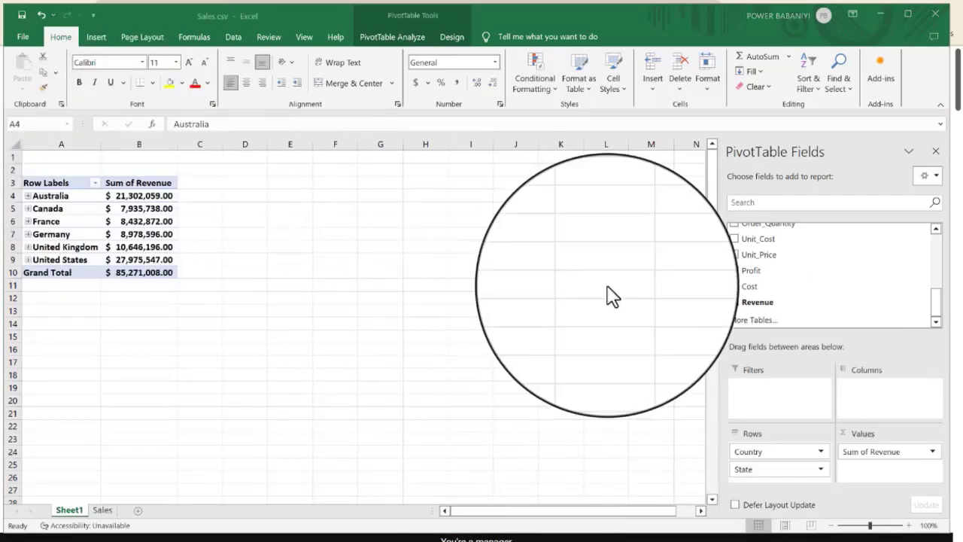
{"action": "left_click", "coordinate": [931, 453]}
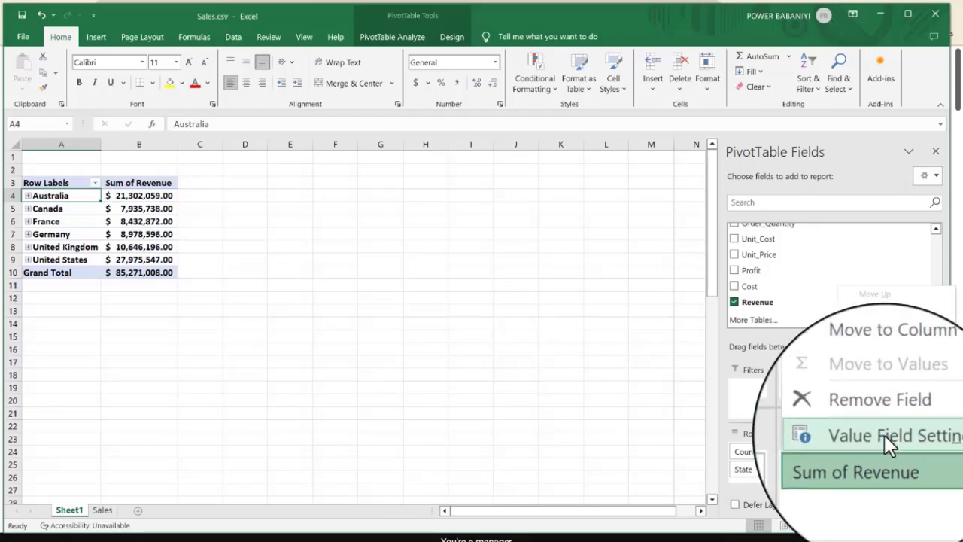
{"action": "left_click", "coordinate": [885, 434]}
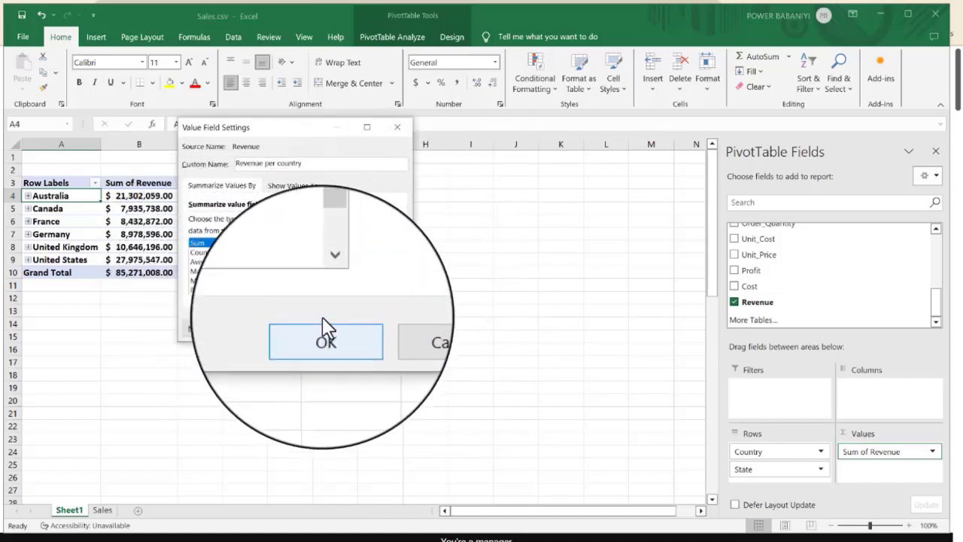
Show the revenue values as % of Grand Total, apply the value field settings, and keep Australia's states collapsed
{"action": "left_click", "coordinate": [307, 188]}
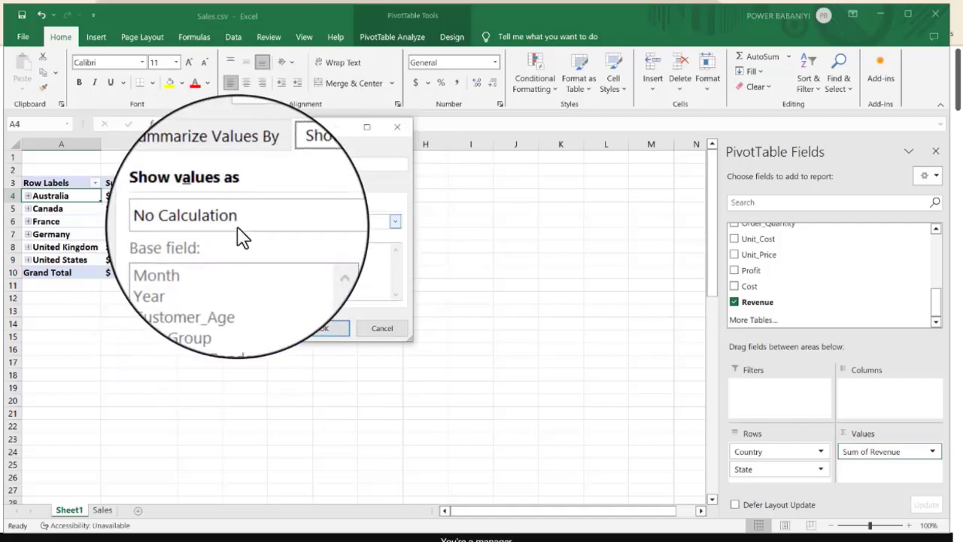
{"action": "left_click", "coordinate": [252, 222]}
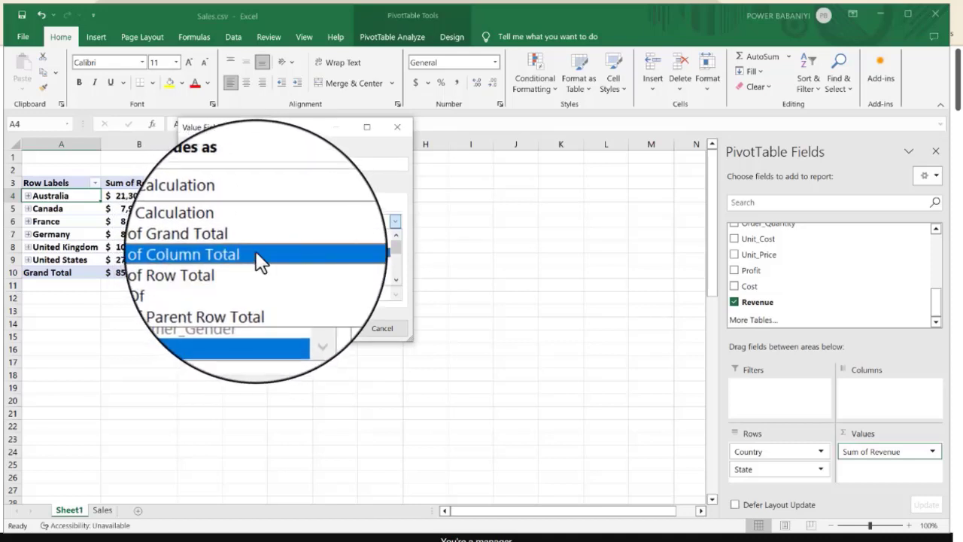
{"action": "scroll", "coordinate": [269, 277], "scroll_direction": "down", "scroll_amount": 1}
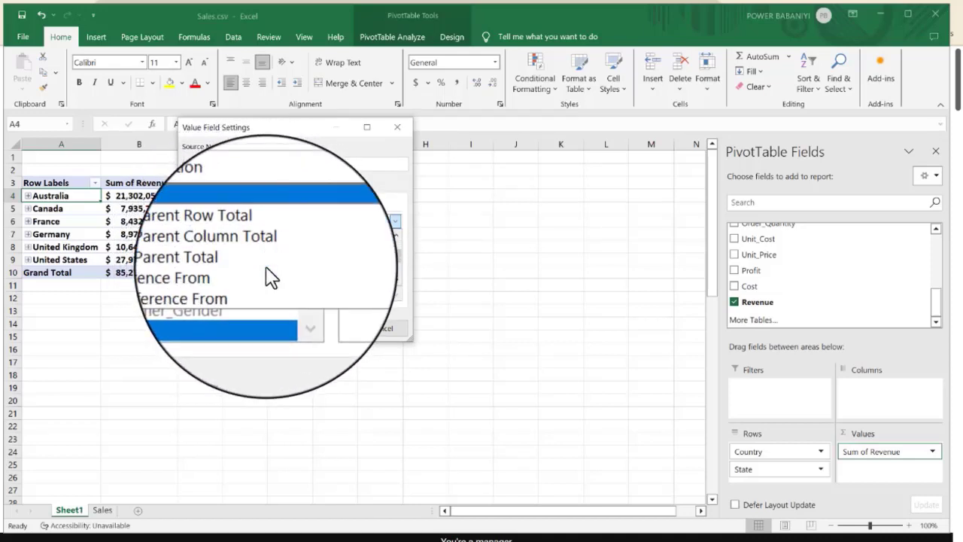
{"action": "scroll", "coordinate": [271, 275], "scroll_direction": "down", "scroll_amount": 1}
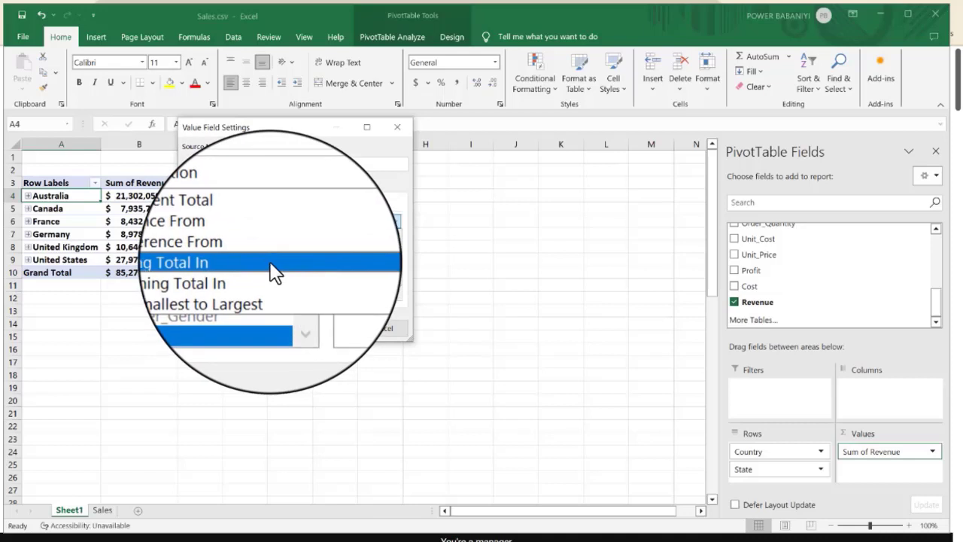
{"action": "scroll", "coordinate": [271, 267], "scroll_direction": "up", "scroll_amount": 3}
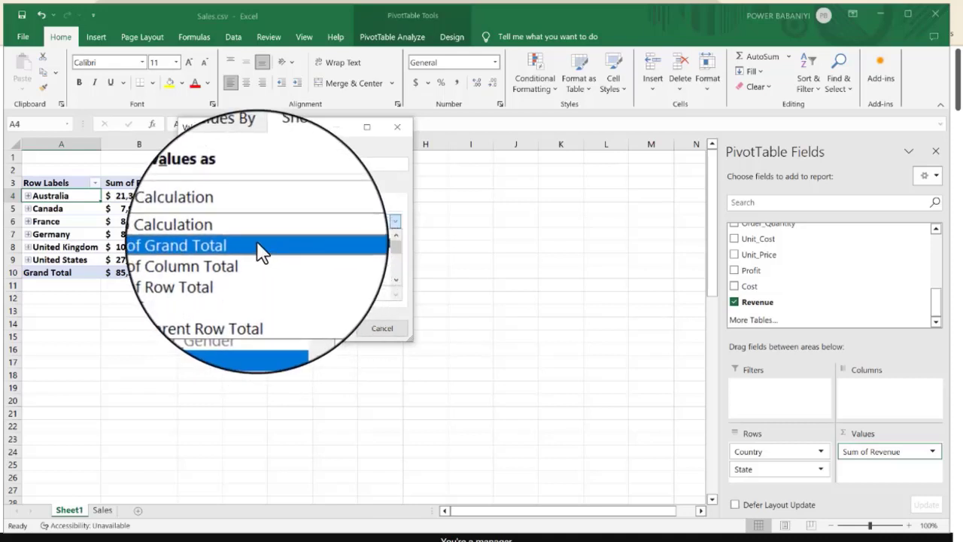
{"action": "left_click", "coordinate": [257, 242]}
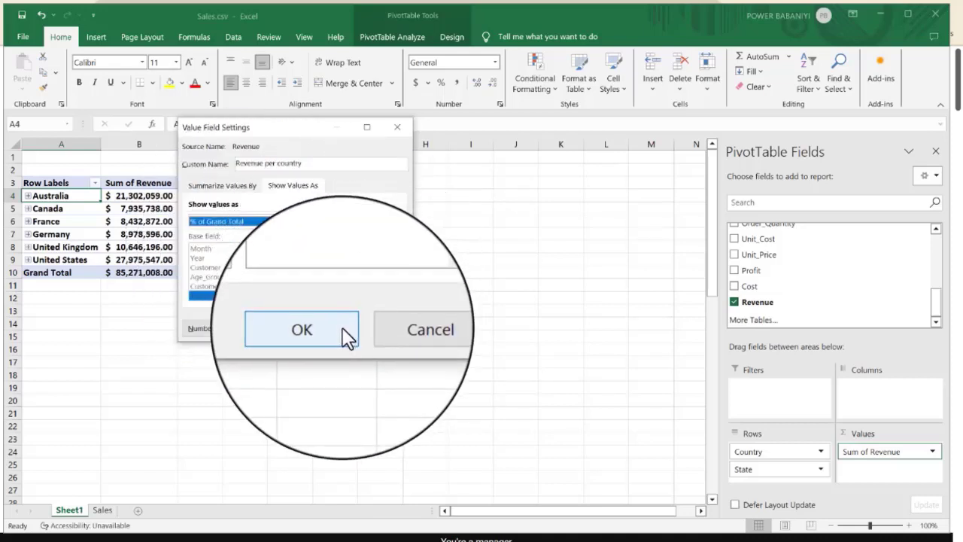
{"action": "left_click", "coordinate": [341, 329]}
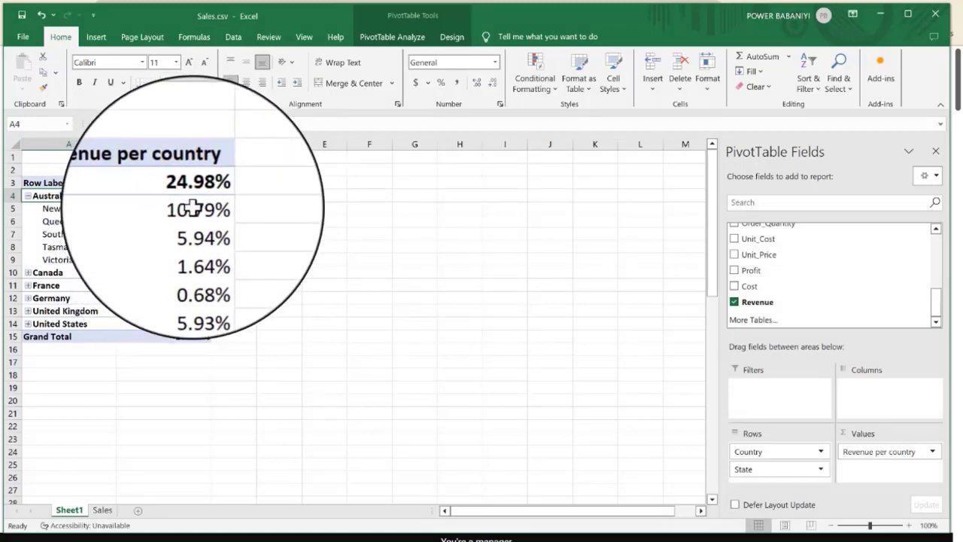
{"action": "left_click", "coordinate": [26, 198]}
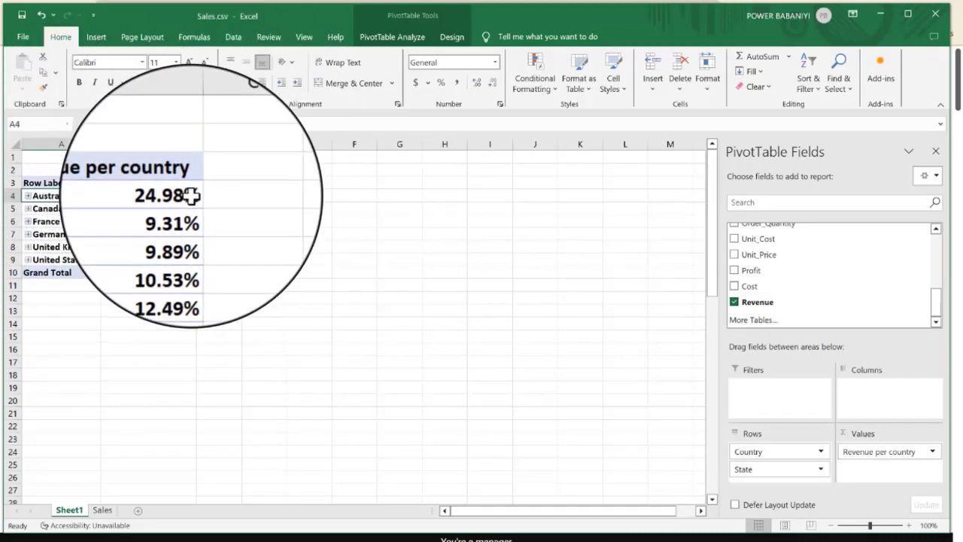
{"action": "mouse_move", "coordinate": [178, 214]}
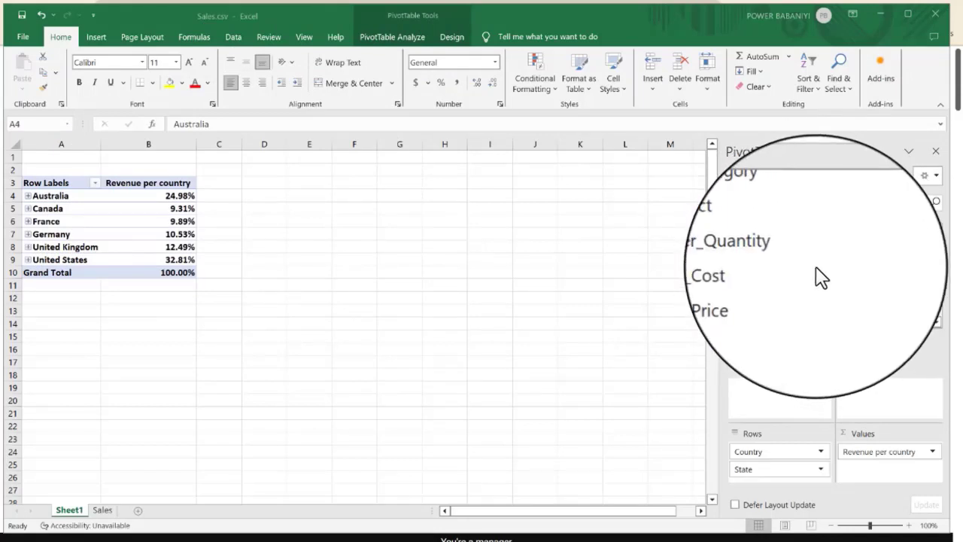
Add the Cost and Profit fields to the PivotTable's values as sums
{"action": "scroll", "coordinate": [820, 277], "scroll_direction": "up", "scroll_amount": 2}
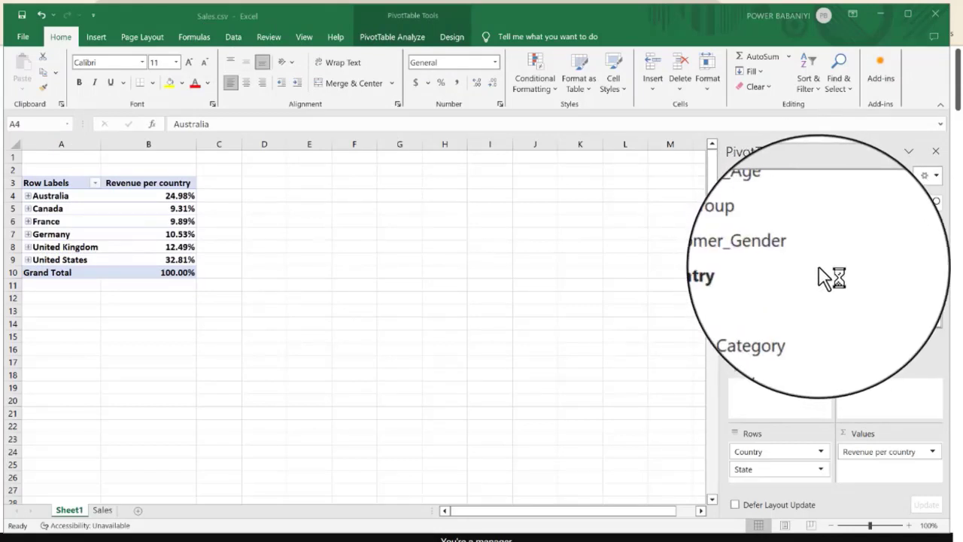
{"action": "scroll", "coordinate": [822, 277], "scroll_direction": "down", "scroll_amount": 4}
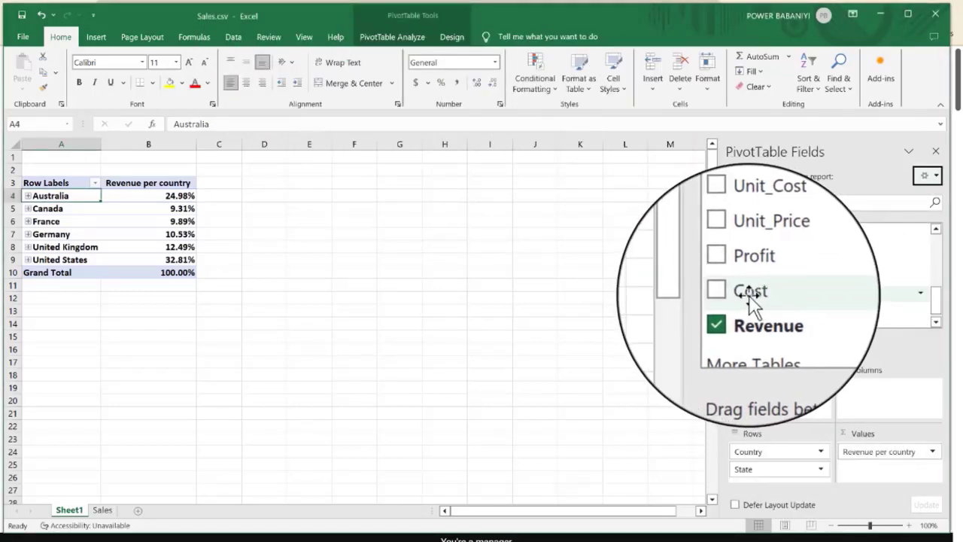
{"action": "left_click", "coordinate": [734, 292]}
{"action": "left_click_drag", "start_coordinate": [763, 290], "coordinate": [758, 293]}
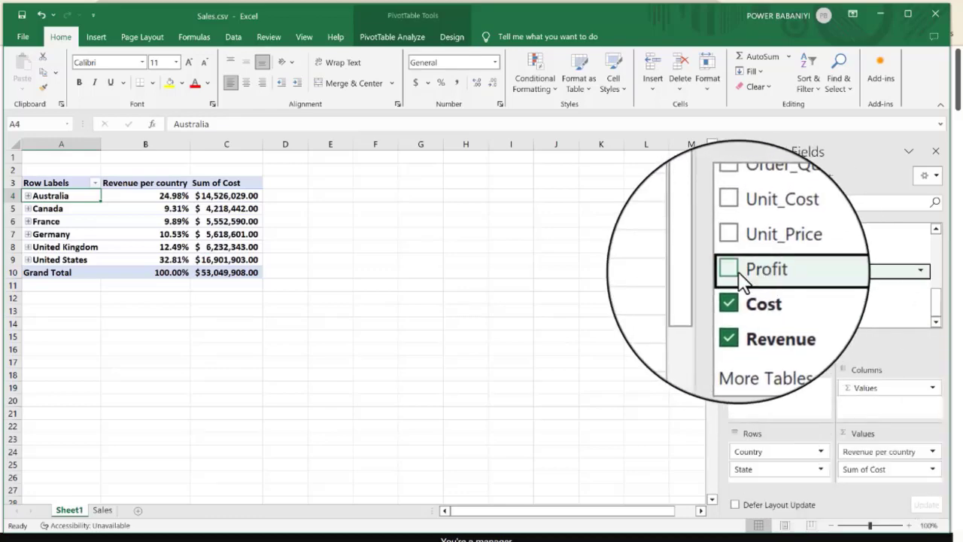
{"action": "left_click", "coordinate": [741, 273]}
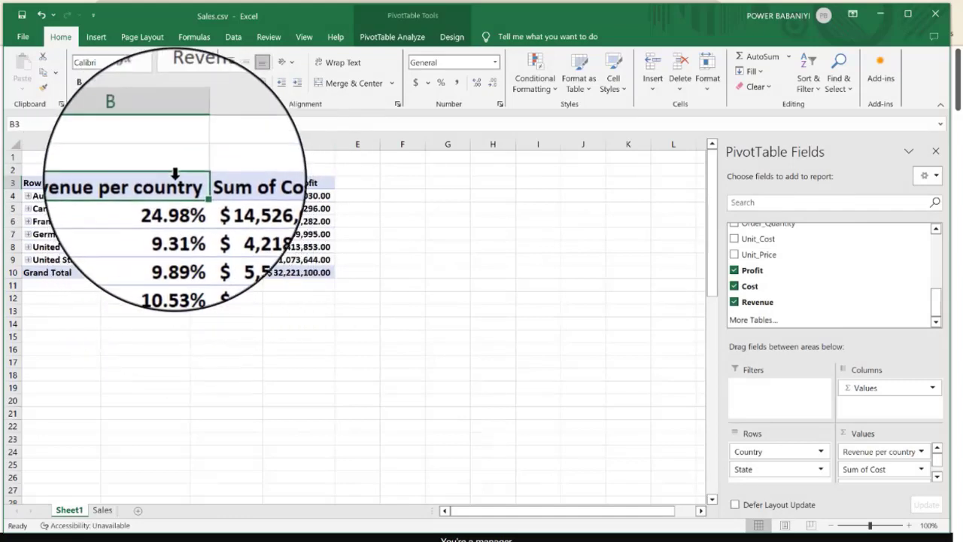
Set the Revenue per country field to show values with No Calculation and apply the accounting number format to its header cell B3
{"action": "left_click", "coordinate": [921, 452]}
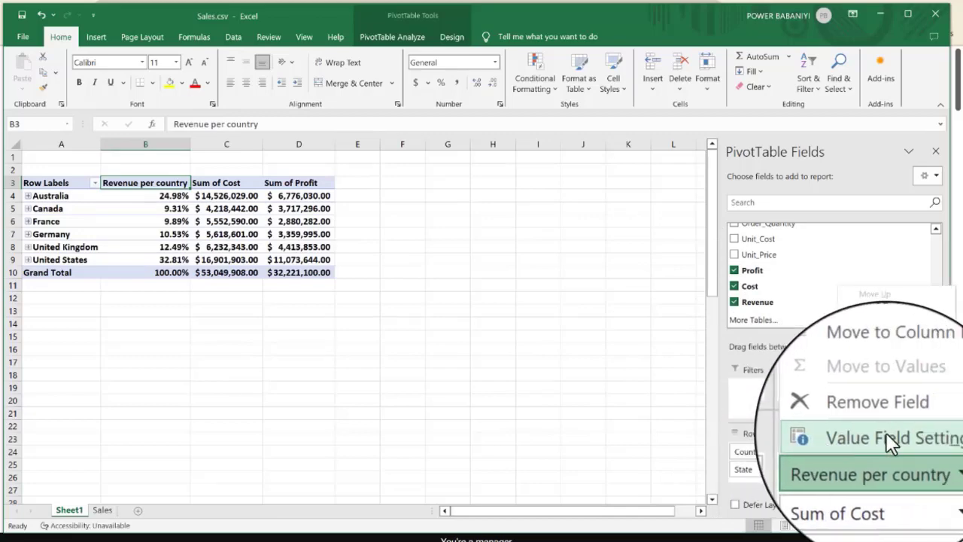
{"action": "left_click", "coordinate": [886, 434]}
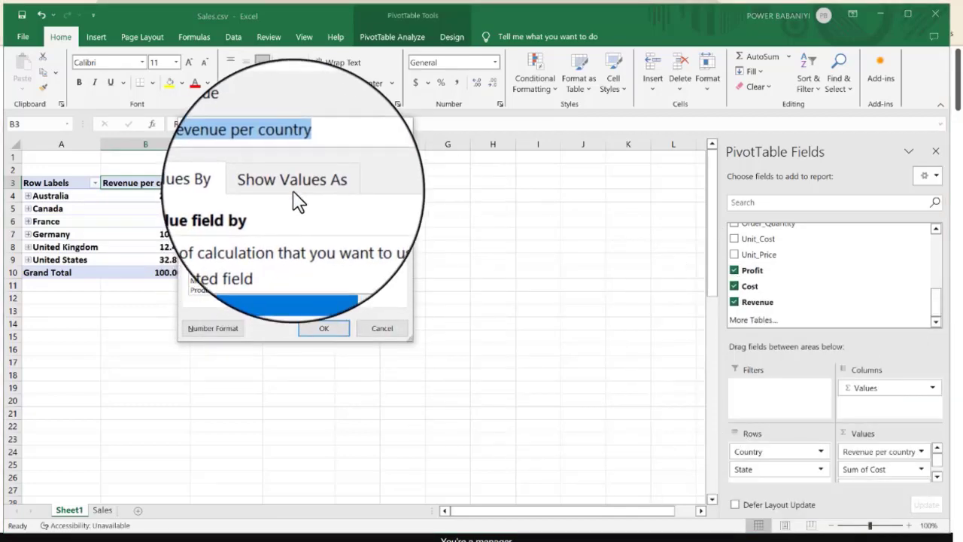
{"action": "left_click", "coordinate": [275, 185]}
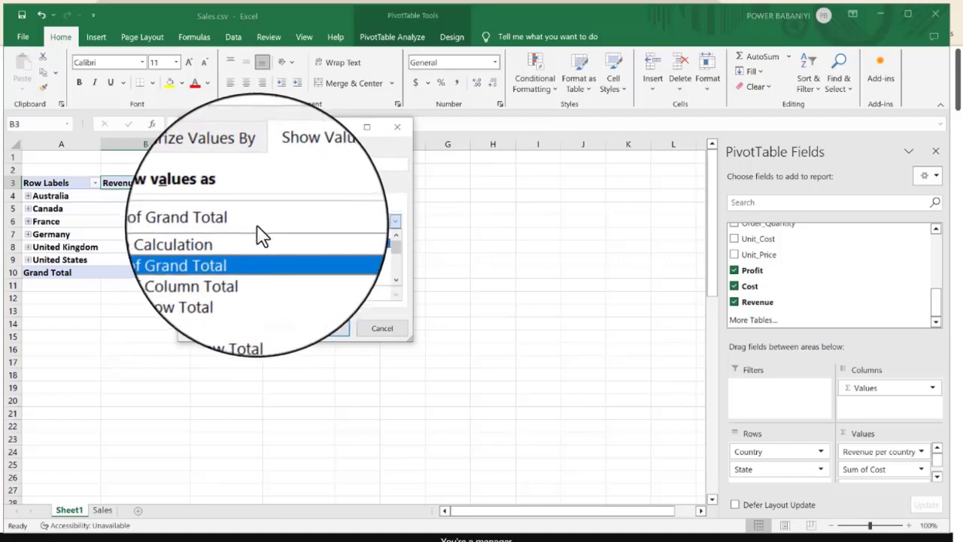
{"action": "left_click", "coordinate": [249, 234]}
{"action": "left_click", "coordinate": [316, 329]}
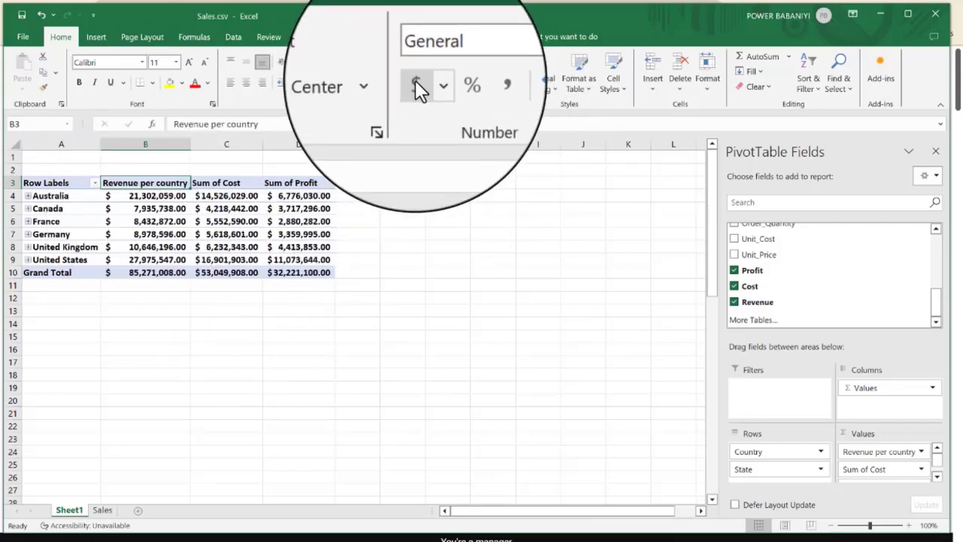
{"action": "left_click", "coordinate": [414, 81]}
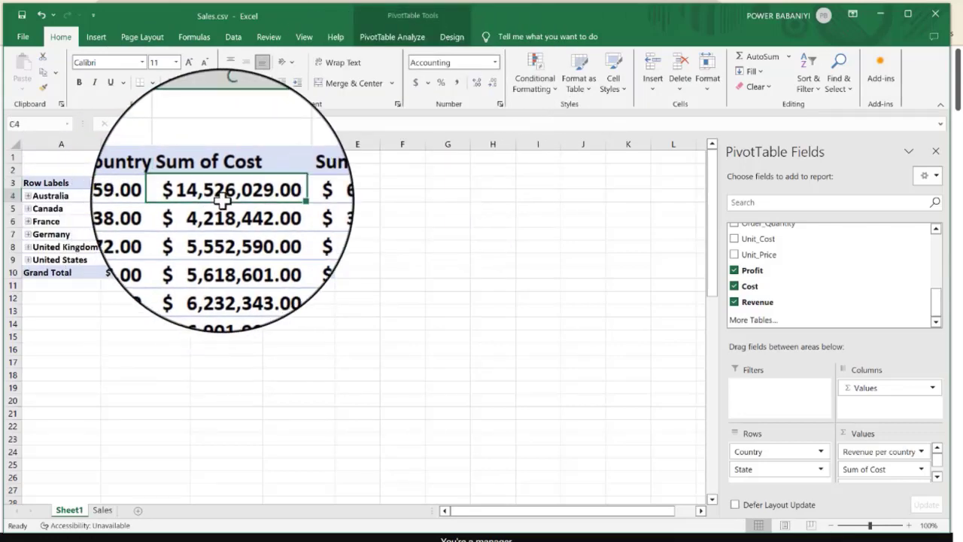
Widen columns B, C and D to give the revenue, cost and profit figures more room
{"action": "left_click", "coordinate": [144, 144]}
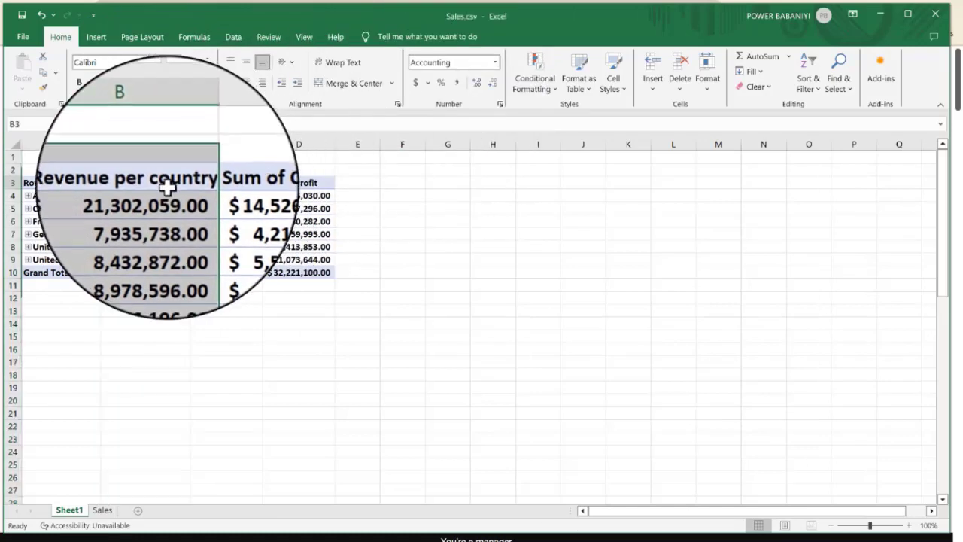
{"action": "left_click", "coordinate": [150, 183]}
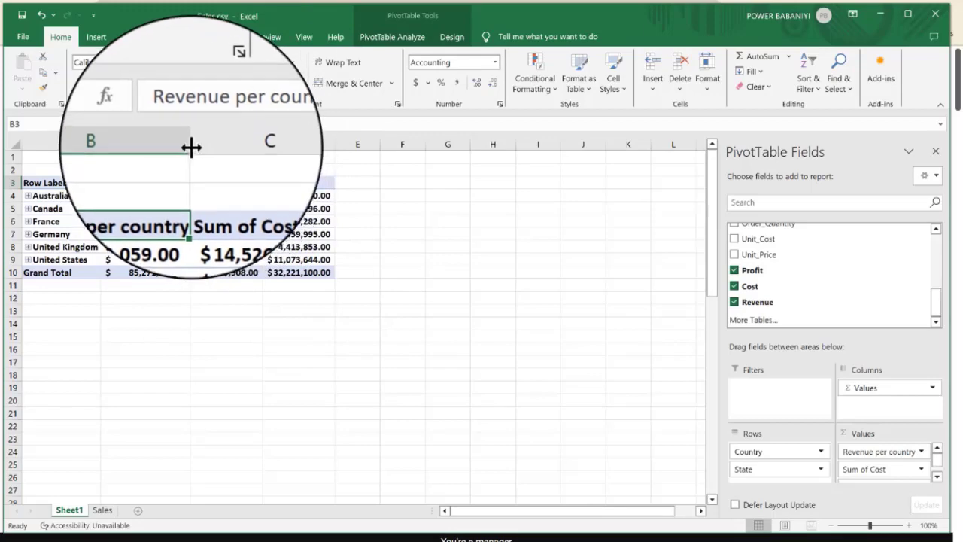
{"action": "left_click_drag", "start_coordinate": [191, 146], "coordinate": [216, 153]}
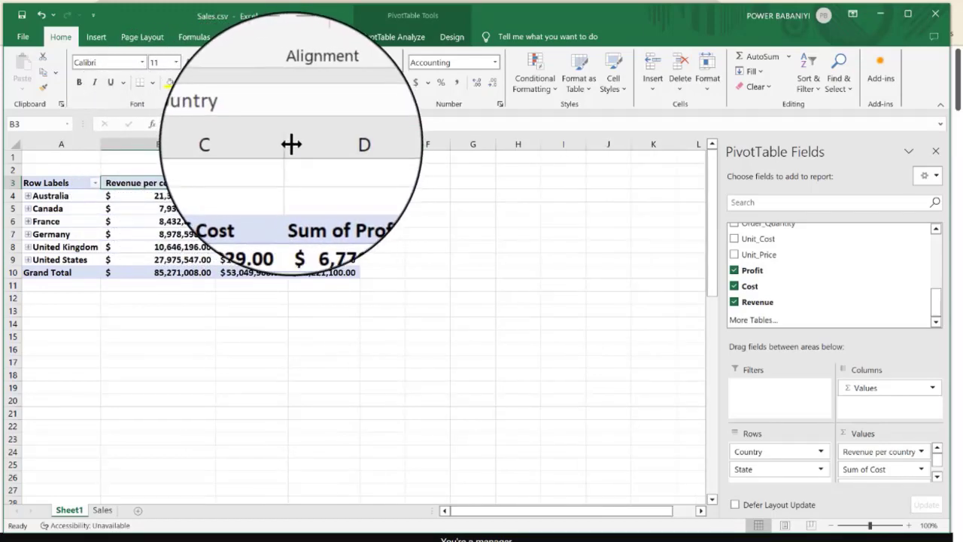
{"action": "left_click_drag", "start_coordinate": [290, 145], "coordinate": [306, 146]}
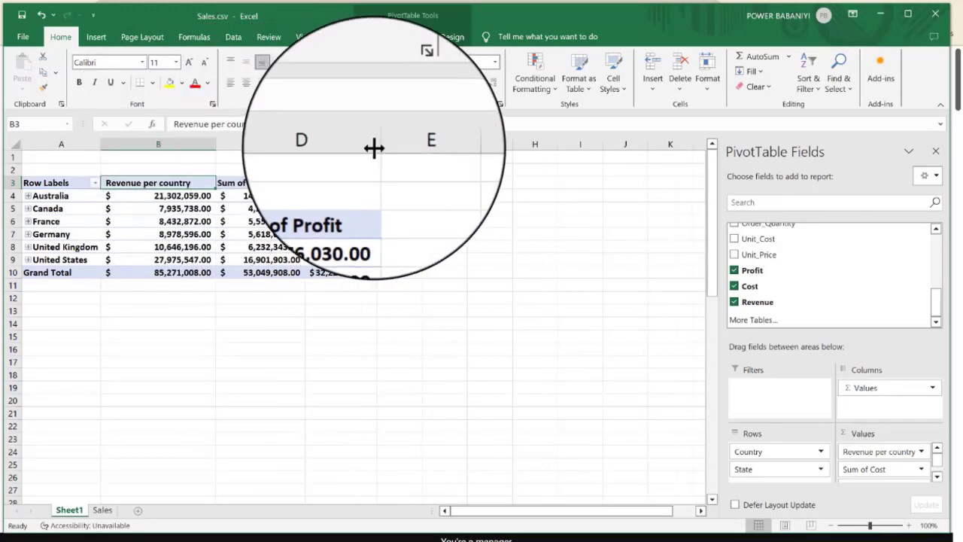
{"action": "left_click_drag", "start_coordinate": [377, 146], "coordinate": [405, 148]}
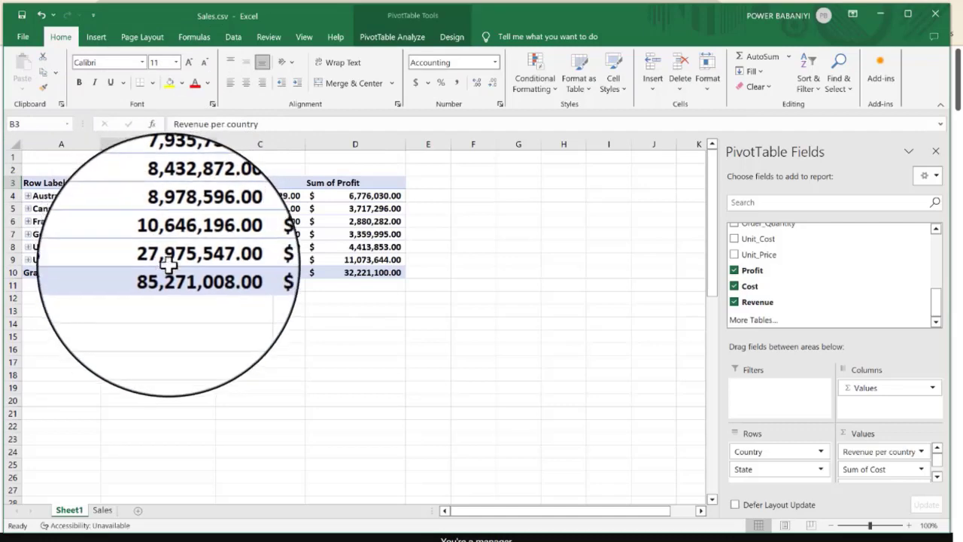
Compare the revenue, cost and profit figures in the PivotTable's United States row
{"action": "left_click", "coordinate": [172, 259]}
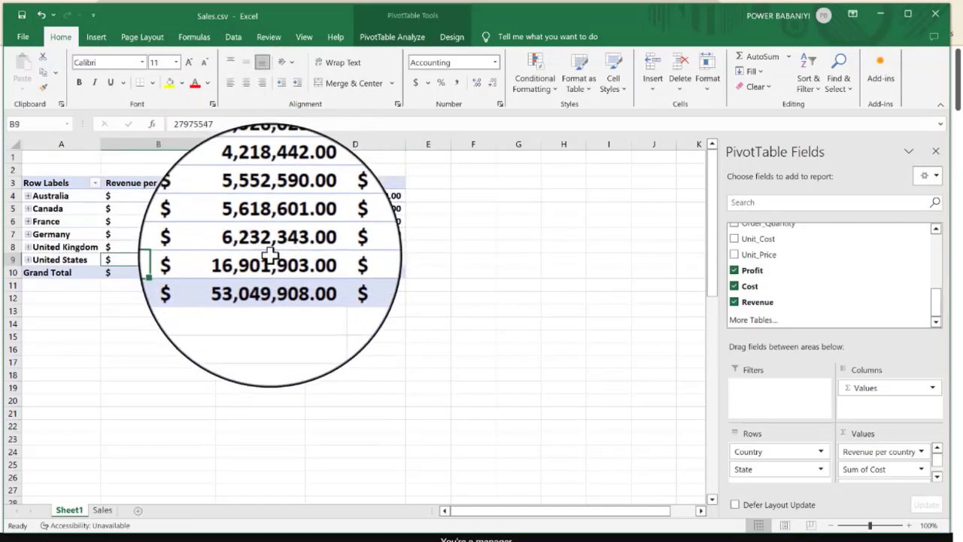
{"action": "left_click", "coordinate": [277, 259]}
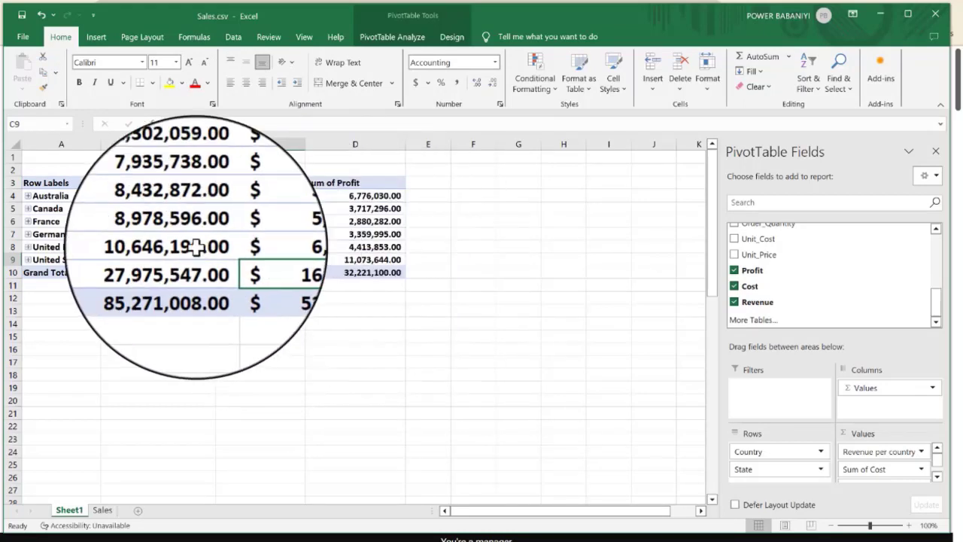
{"action": "left_click", "coordinate": [189, 275]}
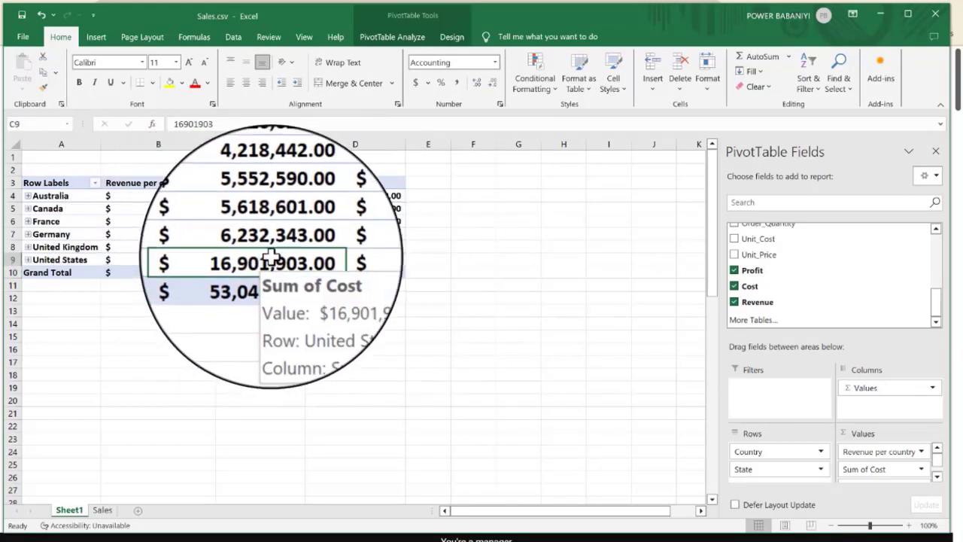
{"action": "left_click", "coordinate": [354, 259]}
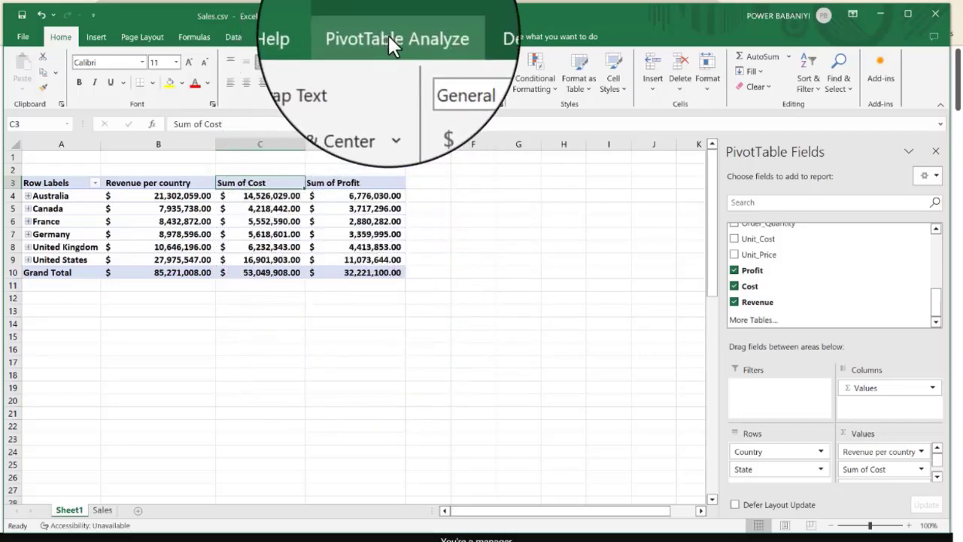
Insert a PivotTable calculated field named CalculatedFrields with the formula =(Revenue - Cost)
{"action": "left_click", "coordinate": [388, 39]}
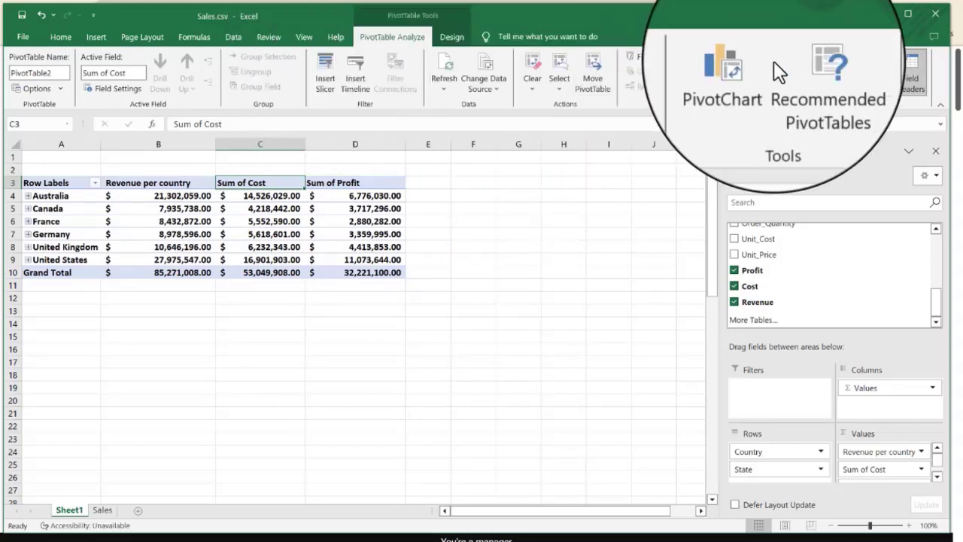
{"action": "left_click", "coordinate": [702, 57]}
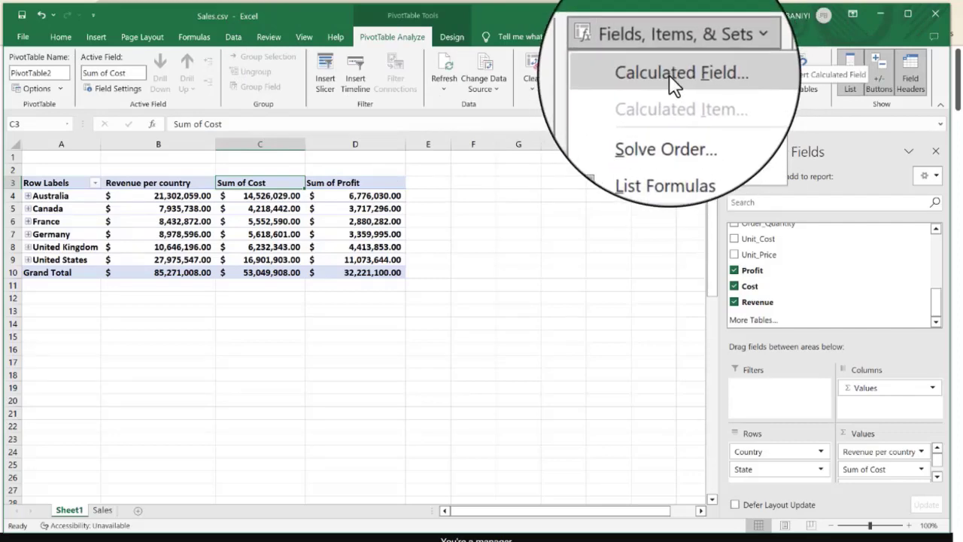
{"action": "left_click", "coordinate": [670, 74]}
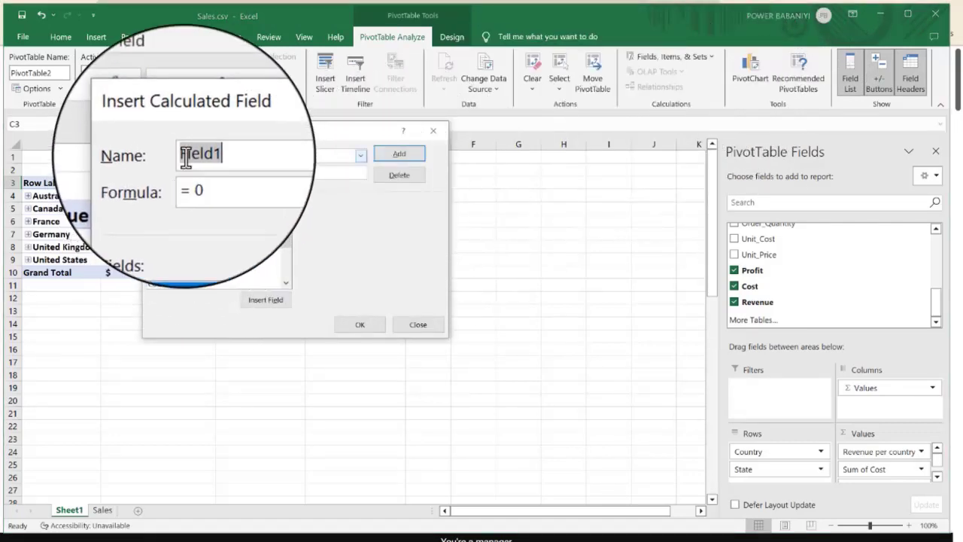
{"action": "double_click", "coordinate": [243, 157]}
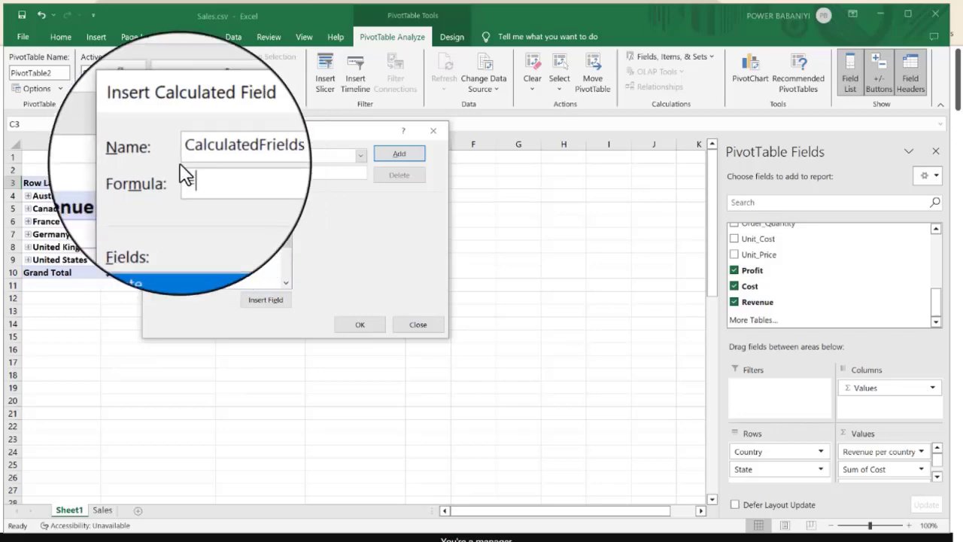
{"action": "left_click_drag", "start_coordinate": [235, 135], "coordinate": [561, 125]}
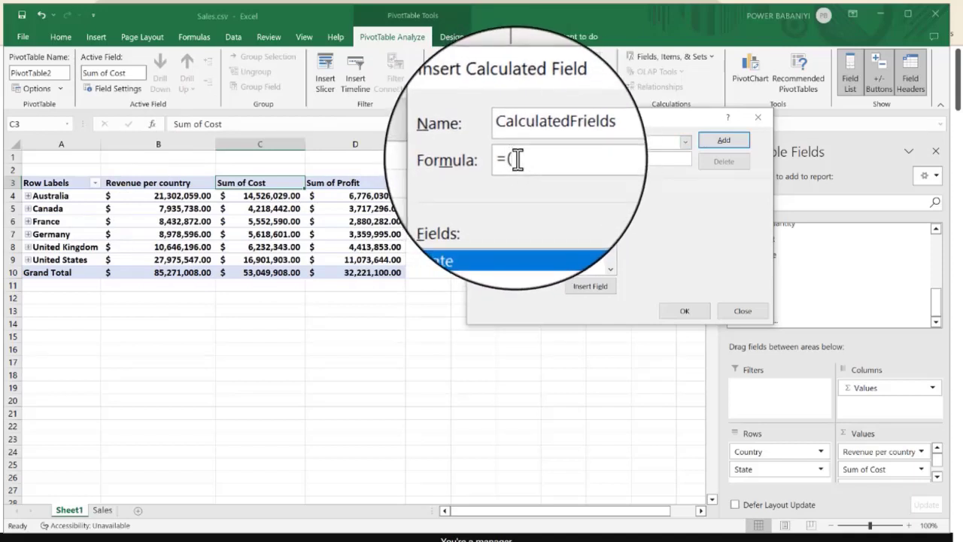
{"action": "scroll", "coordinate": [538, 277], "scroll_direction": "down", "scroll_amount": 2}
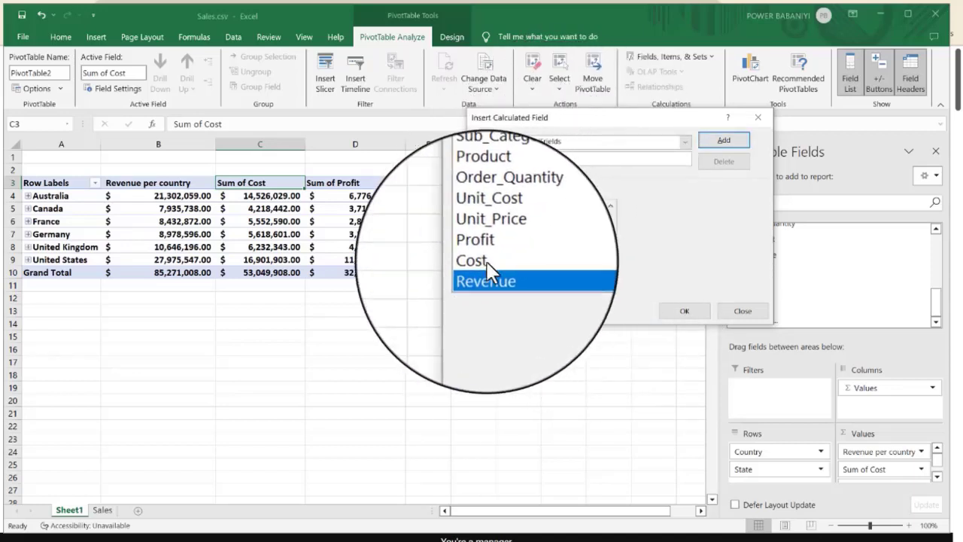
{"action": "left_click", "coordinate": [483, 261]}
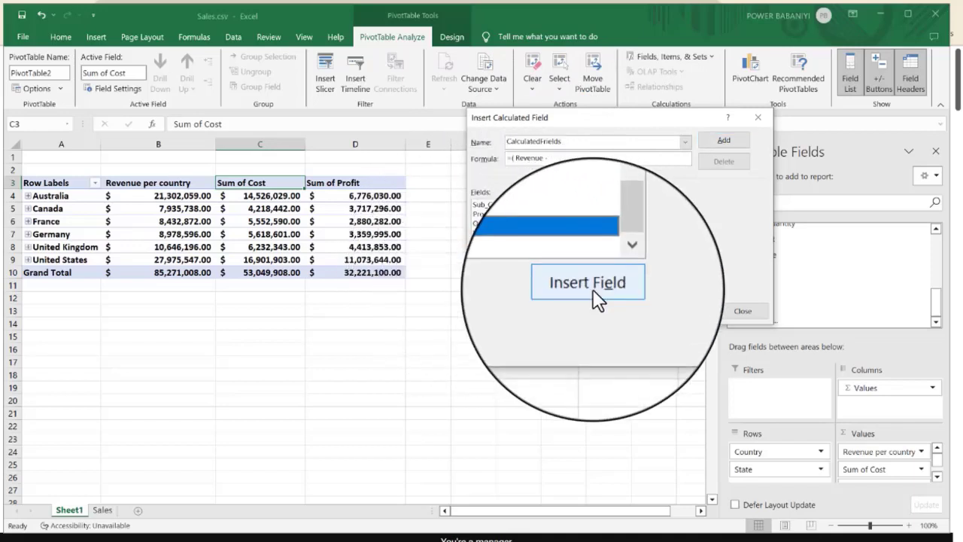
{"action": "left_click", "coordinate": [587, 286]}
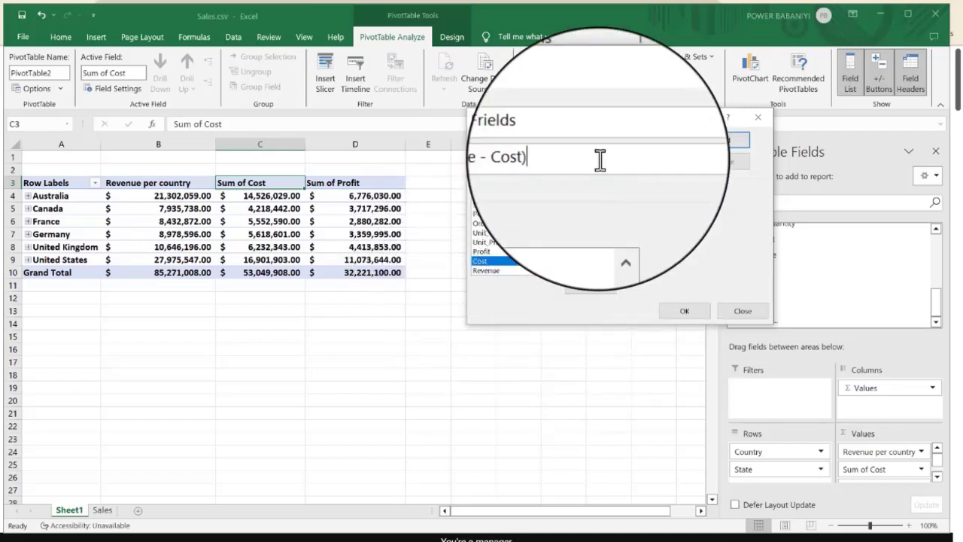
{"action": "left_click", "coordinate": [686, 315]}
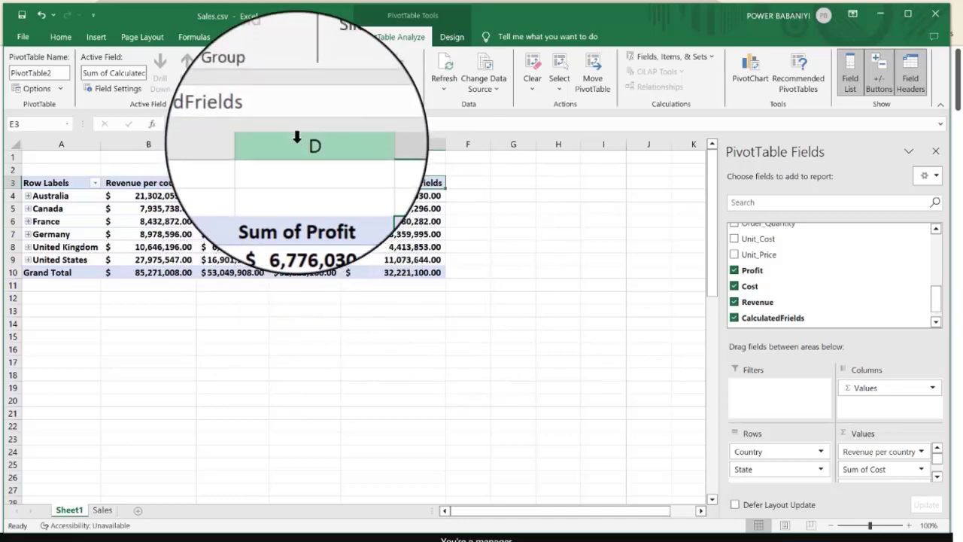
Examine the Sum of CalculatedFrields column in comparison with the Sum of Profit column
{"action": "left_click", "coordinate": [304, 144]}
{"action": "left_click_drag", "start_coordinate": [404, 141], "coordinate": [404, 146]}
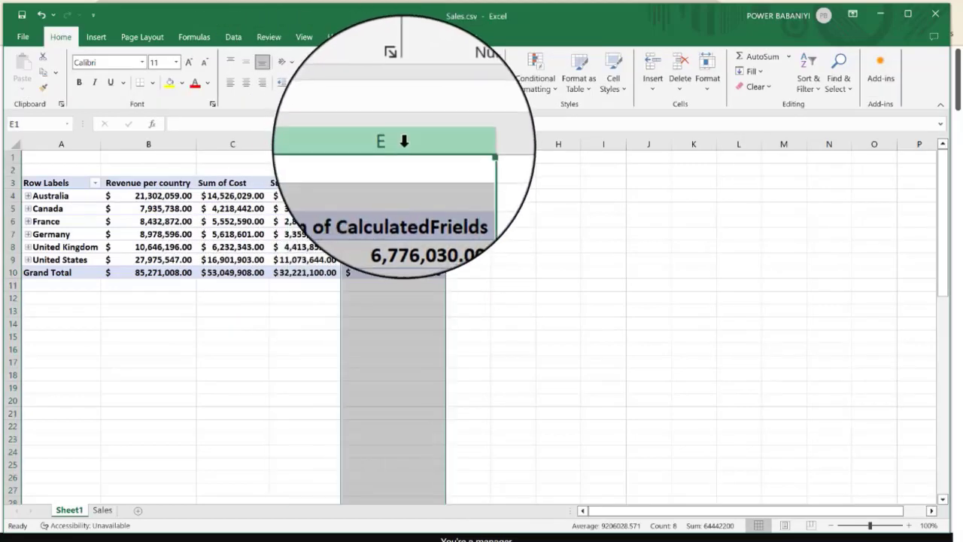
{"action": "left_click", "coordinate": [399, 183]}
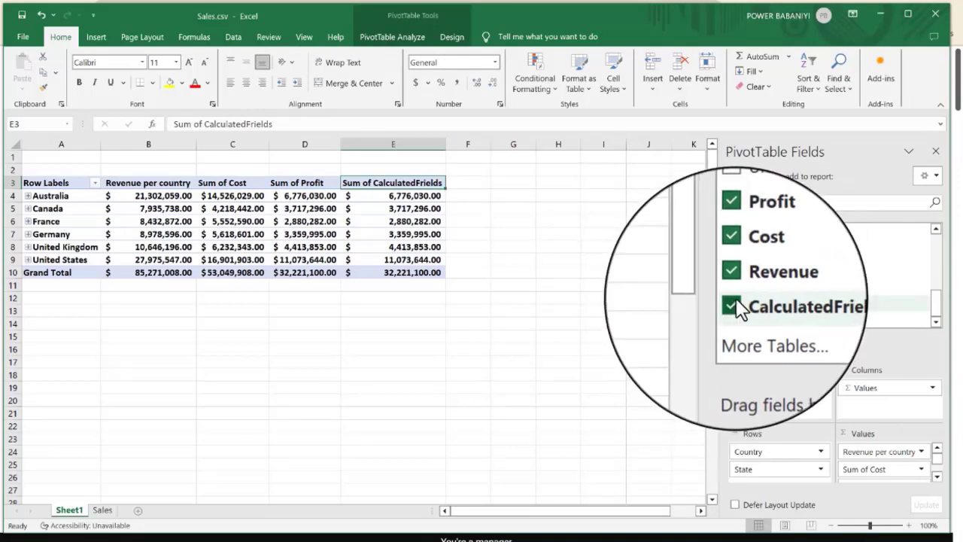
Toggle the CalculatedFrields and Revenue fields out of and back into the PivotTable, and undo the Revenue field's change
{"action": "left_click", "coordinate": [736, 300]}
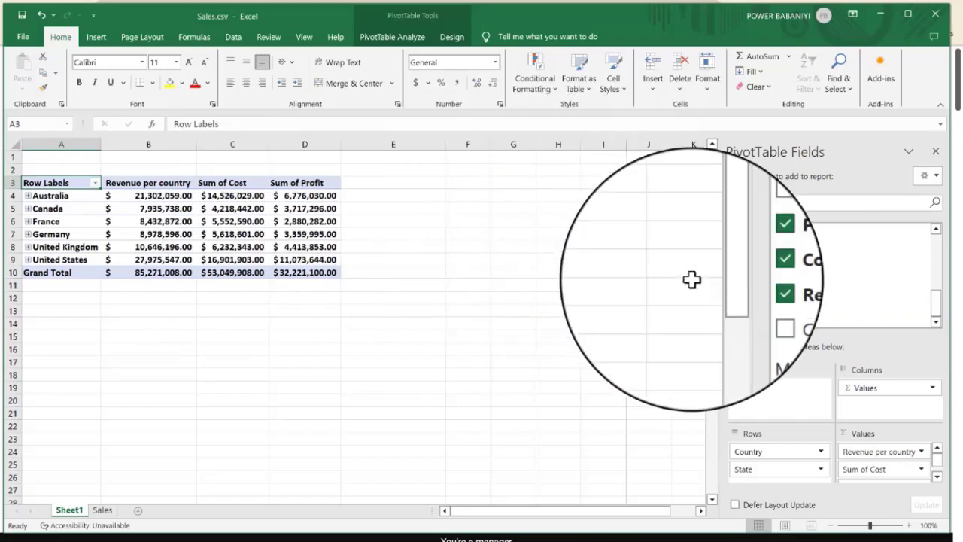
{"action": "left_click", "coordinate": [735, 301]}
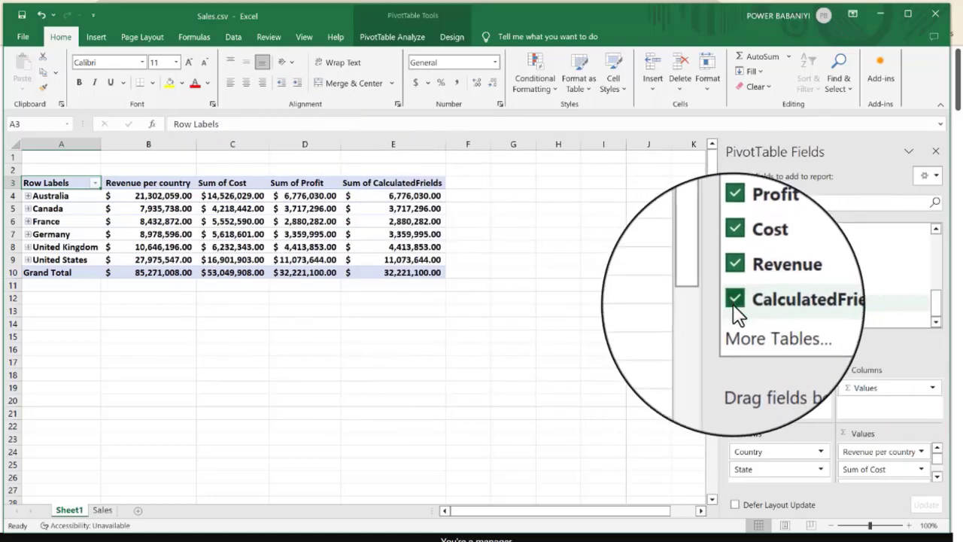
{"action": "left_click", "coordinate": [733, 304]}
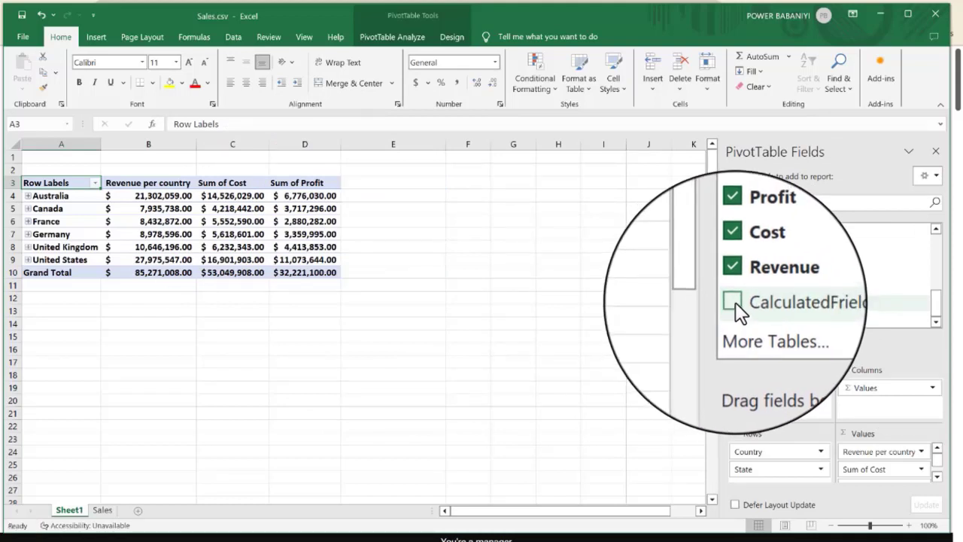
{"action": "left_click", "coordinate": [735, 301]}
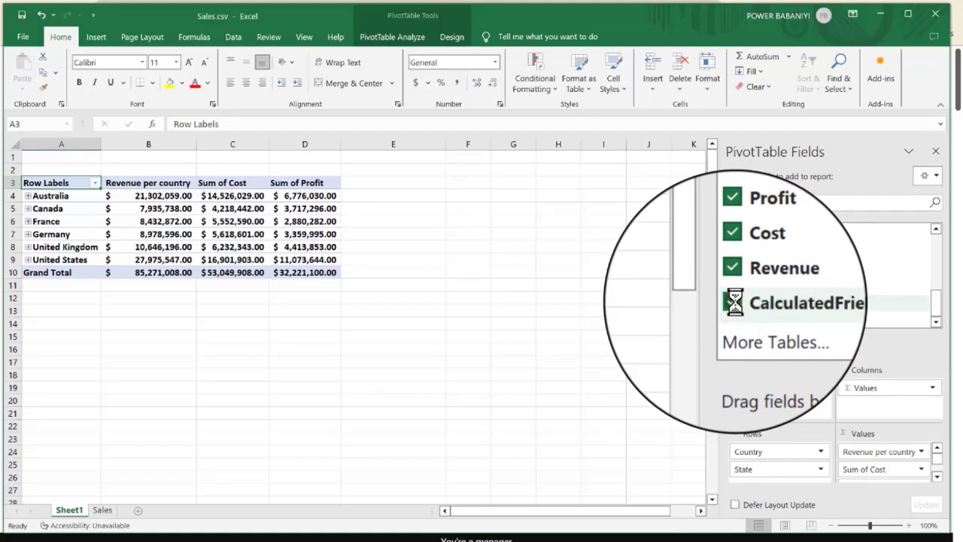
{"action": "left_click", "coordinate": [735, 301]}
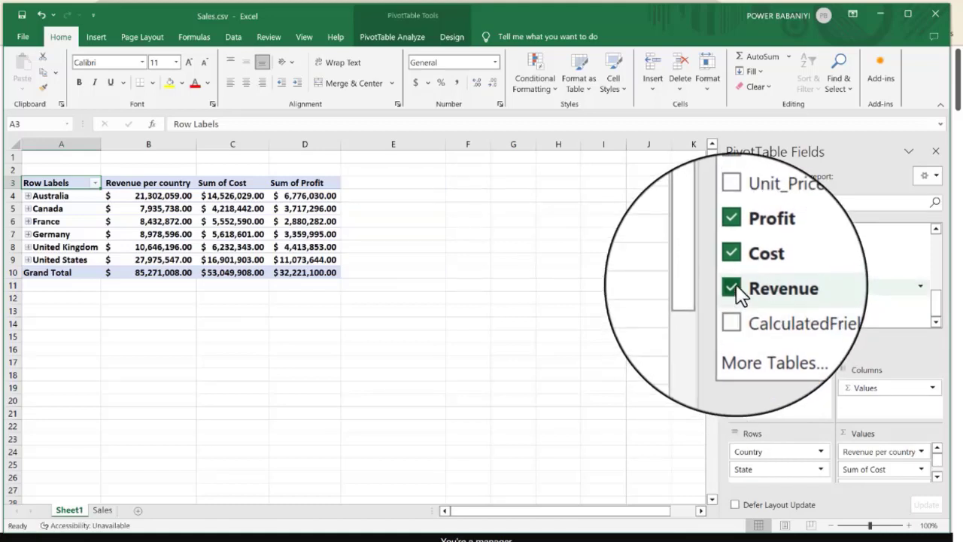
{"action": "left_click", "coordinate": [736, 286]}
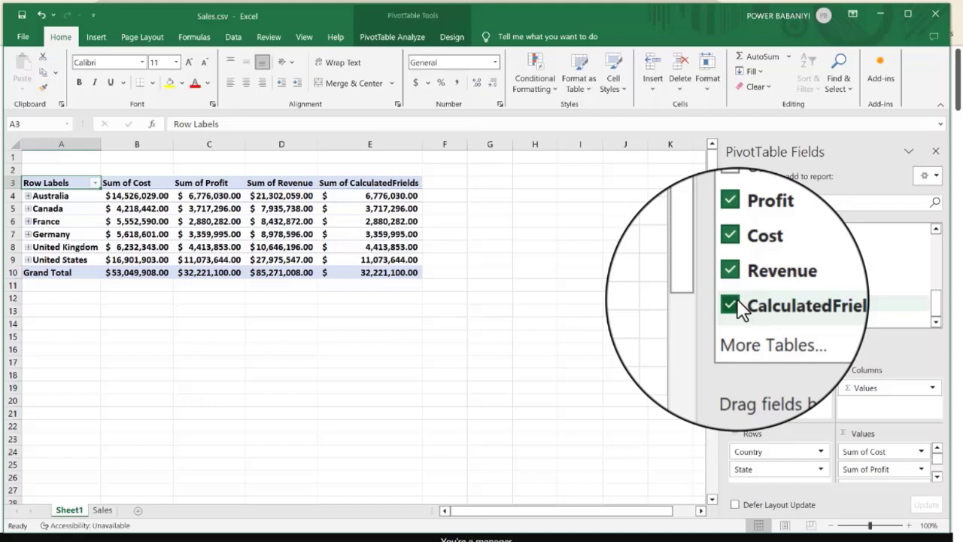
{"action": "left_click", "coordinate": [738, 301]}
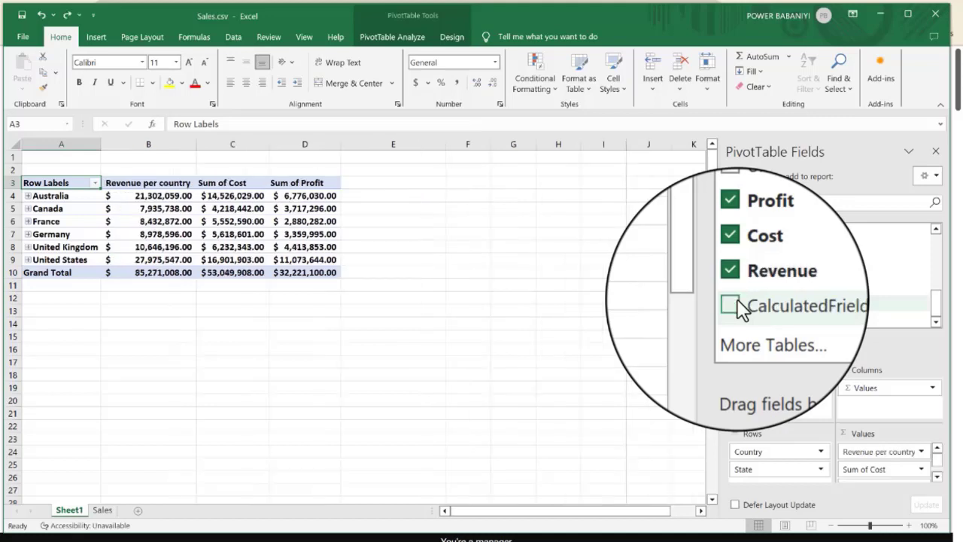
Format the PivotTable's dollar figures in B3:E10 without decimal places
{"action": "left_click", "coordinate": [585, 310]}
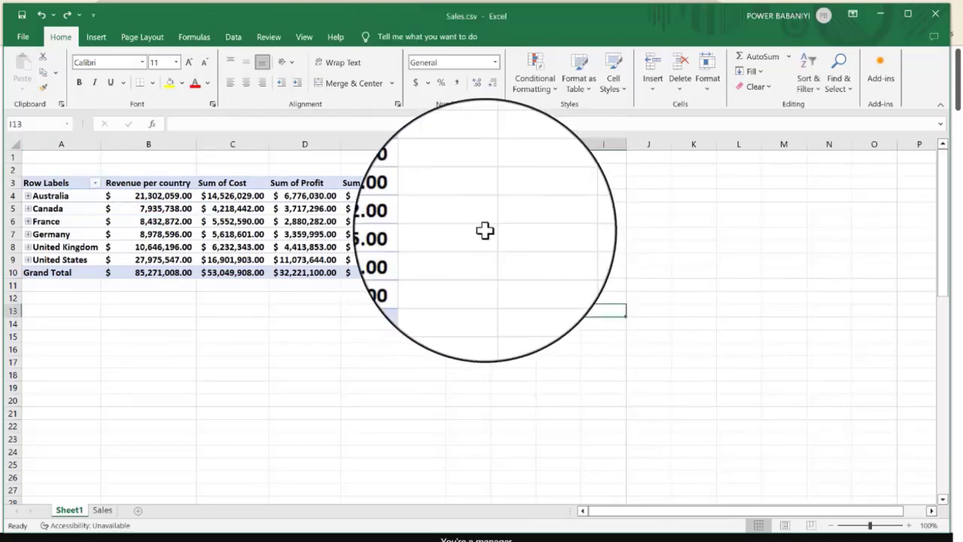
{"action": "left_click", "coordinate": [420, 198]}
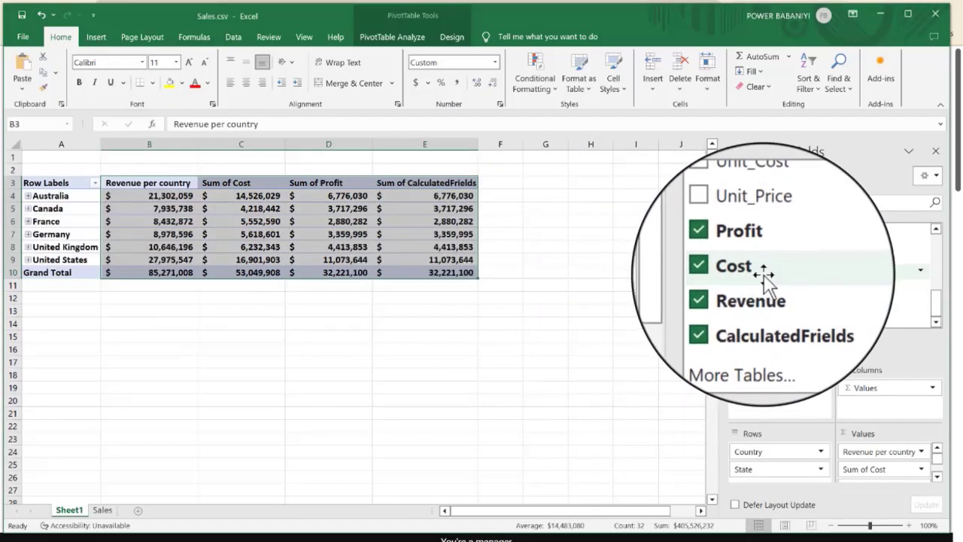
Move the Country field from the PivotTable's rows to its Filters area and look through the state rows
{"action": "scroll", "coordinate": [774, 290], "scroll_direction": "up", "scroll_amount": 2}
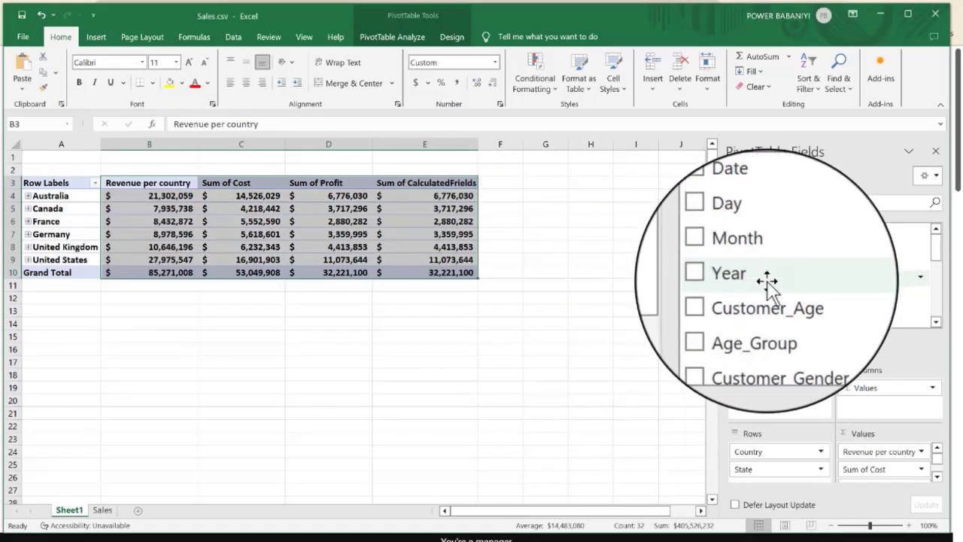
{"action": "scroll", "coordinate": [713, 253], "scroll_direction": "down", "scroll_amount": 2}
{"action": "scroll", "coordinate": [774, 269], "scroll_direction": "down", "scroll_amount": 3}
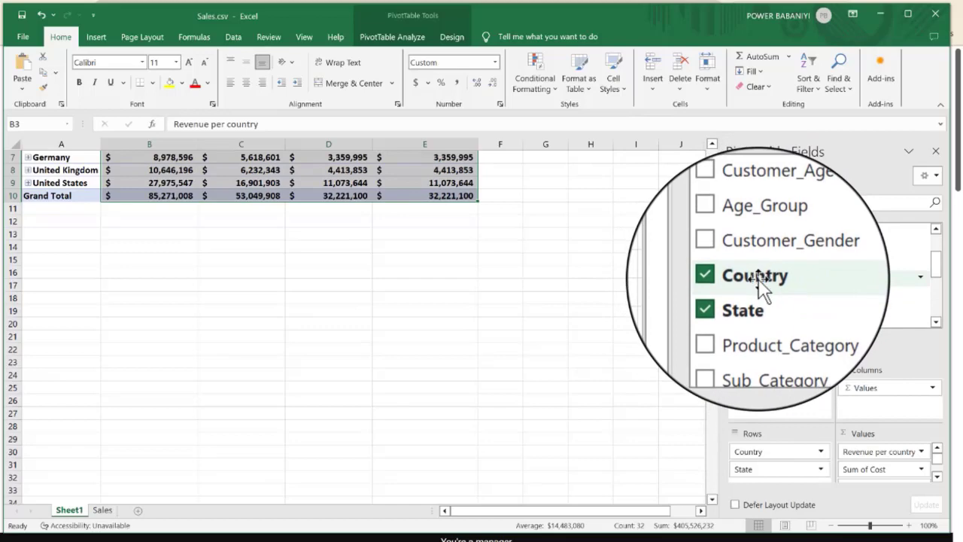
{"action": "left_click_drag", "start_coordinate": [757, 277], "coordinate": [759, 389]}
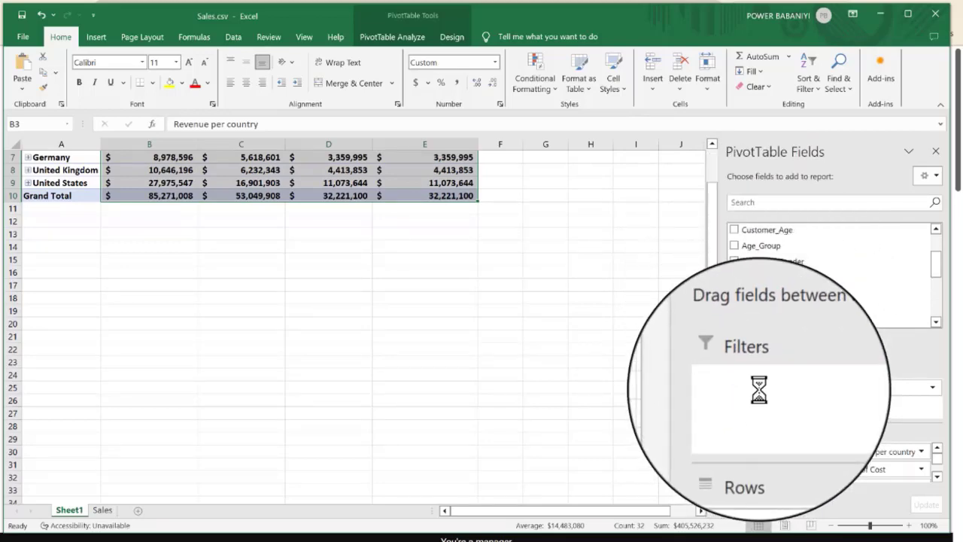
{"action": "scroll", "coordinate": [73, 211], "scroll_direction": "down", "scroll_amount": 2}
{"action": "scroll", "coordinate": [75, 212], "scroll_direction": "up", "scroll_amount": 4}
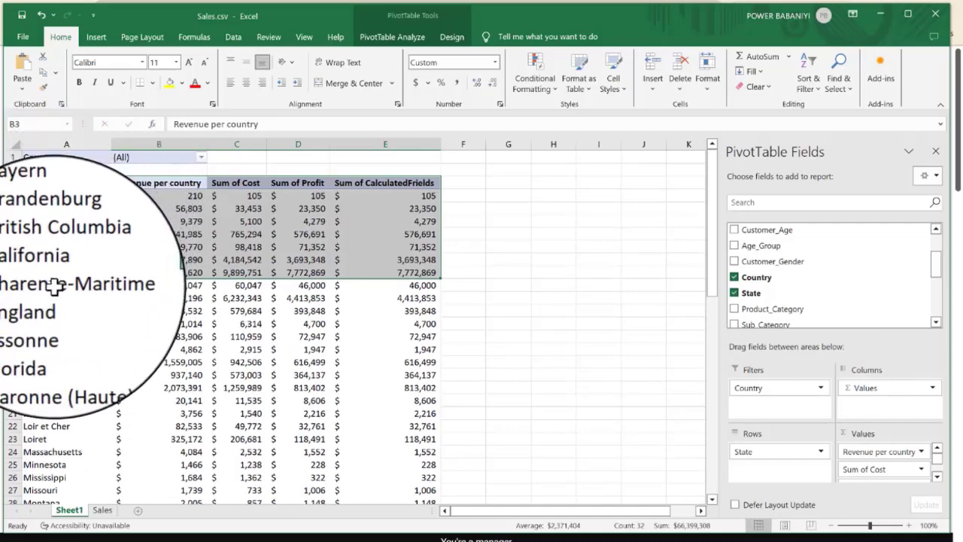
{"action": "scroll", "coordinate": [54, 292], "scroll_direction": "down", "scroll_amount": 1}
{"action": "scroll", "coordinate": [57, 298], "scroll_direction": "up", "scroll_amount": 1}
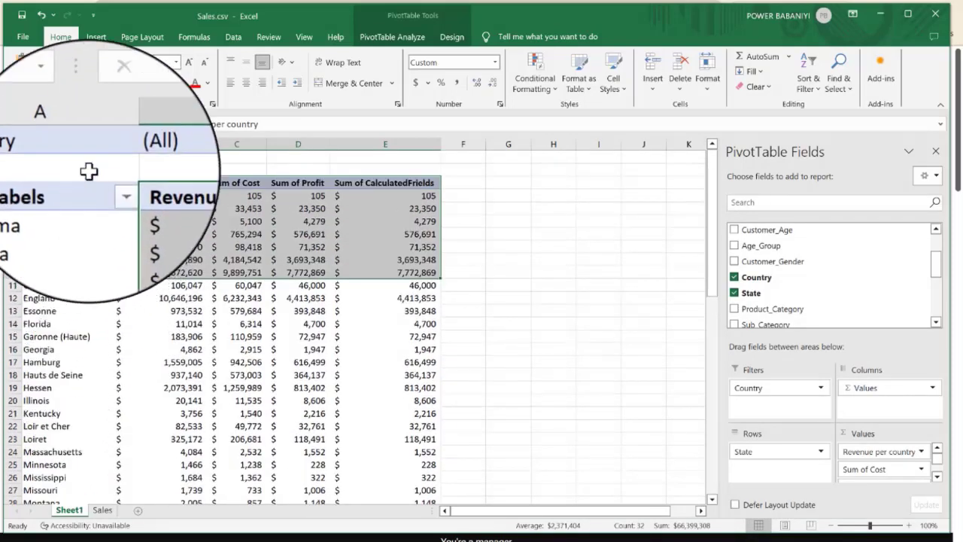
View the list of states in the Row Labels filter and close it without filtering
{"action": "left_click", "coordinate": [103, 185]}
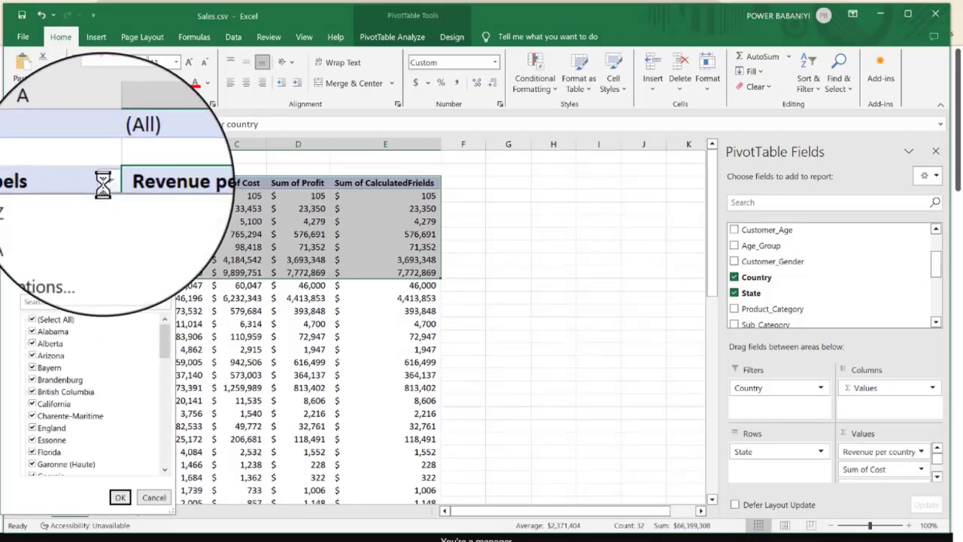
{"action": "left_click", "coordinate": [103, 185]}
{"action": "left_click", "coordinate": [105, 185]}
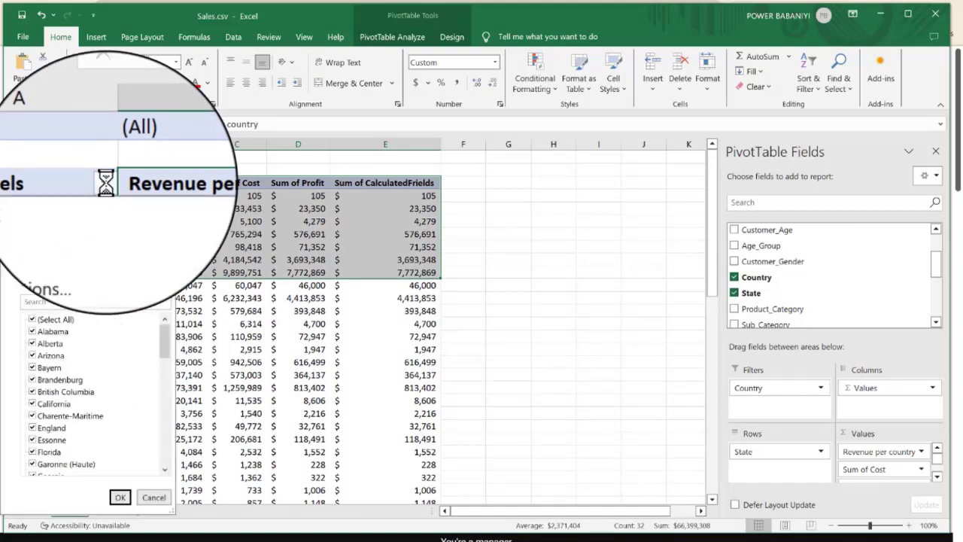
{"action": "left_click", "coordinate": [105, 183]}
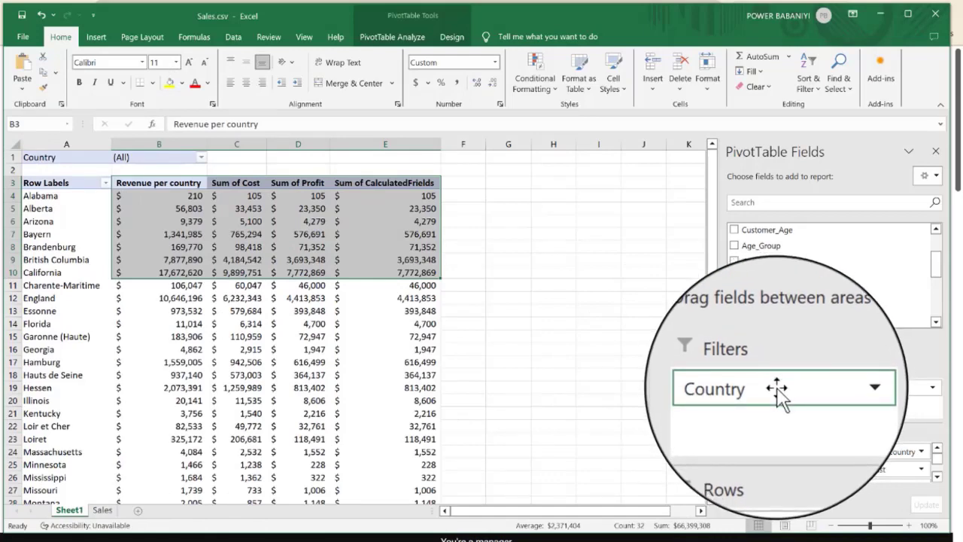
Remove the Country field from the Filters area, and undo both the removal and the earlier move out of the rows
{"action": "left_click", "coordinate": [821, 388]}
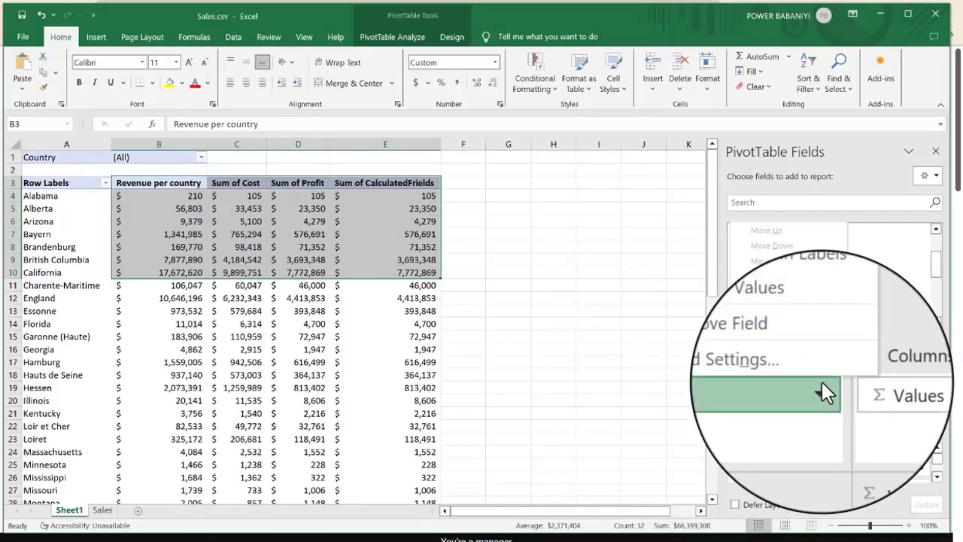
{"action": "left_click", "coordinate": [780, 360]}
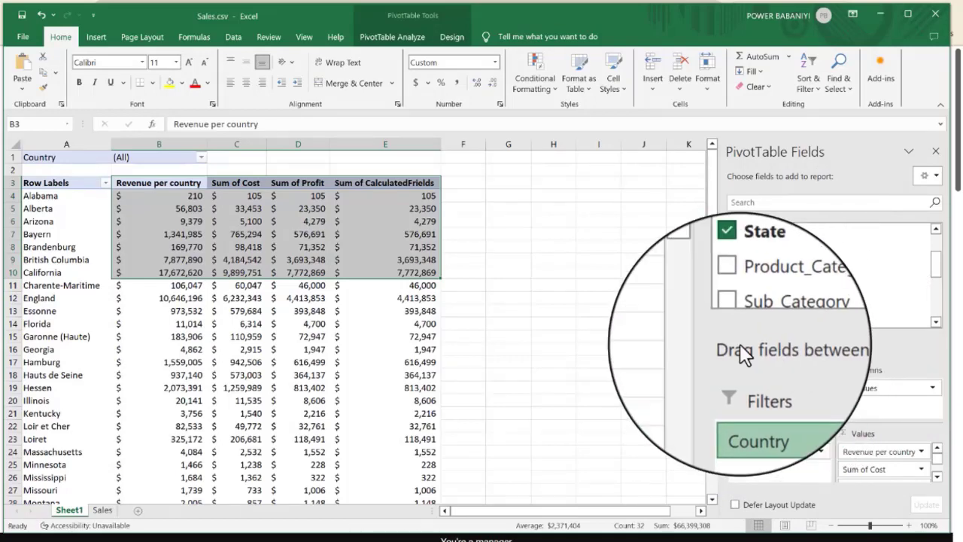
{"action": "left_click", "coordinate": [459, 272]}
{"action": "left_click", "coordinate": [366, 272]}
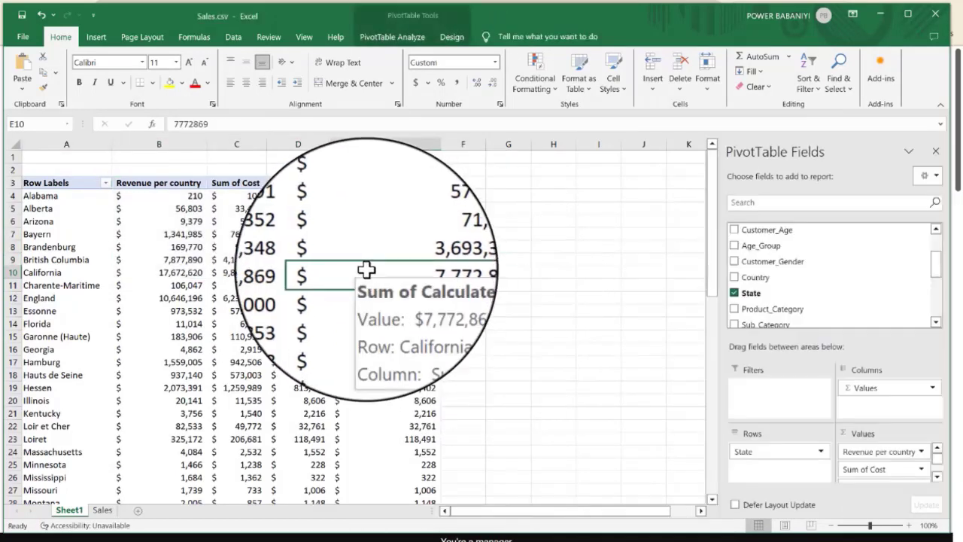
{"action": "key", "text": "ctrl+z"}
{"action": "key", "text": "ctrl+z"}
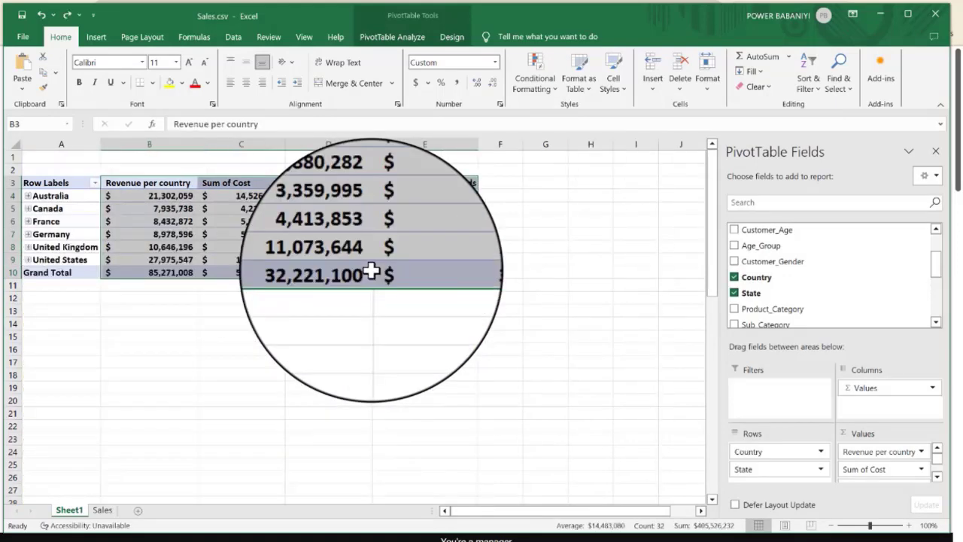
{"action": "left_click", "coordinate": [451, 325]}
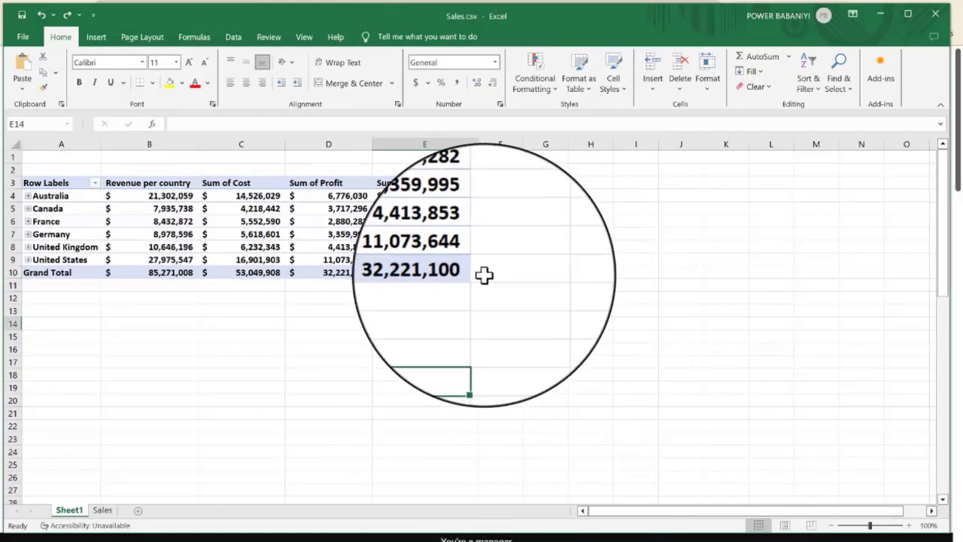
{"action": "left_click", "coordinate": [463, 260]}
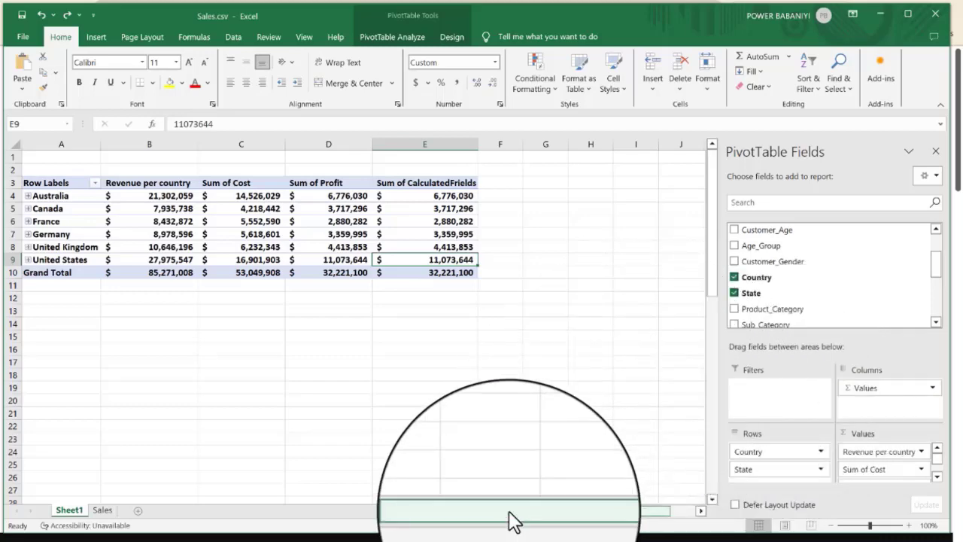
{"action": "left_click_drag", "start_coordinate": [512, 520], "coordinate": [555, 519]}
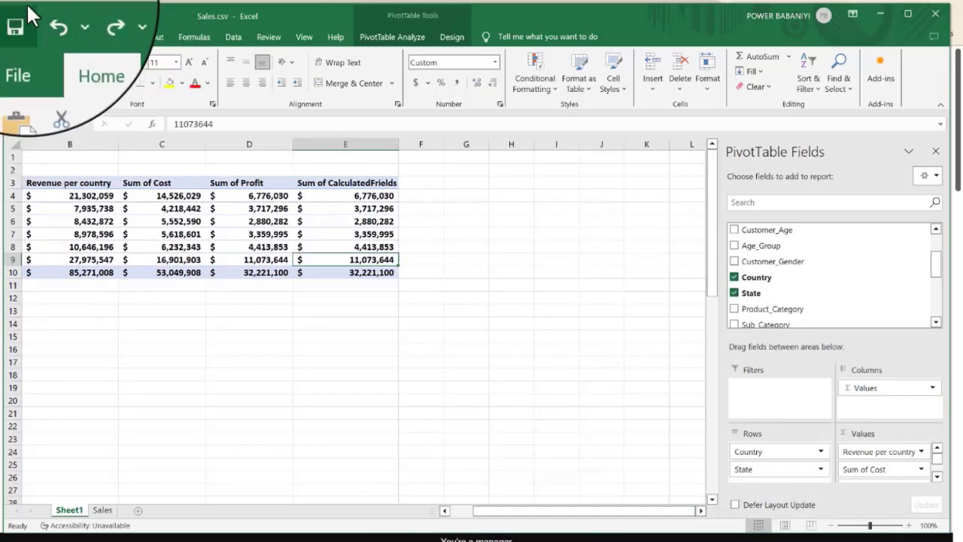
Insert a new PivotTable at H3 on Sheet1, using the whole data range of the Sales sheet from A1
{"action": "left_click", "coordinate": [104, 36]}
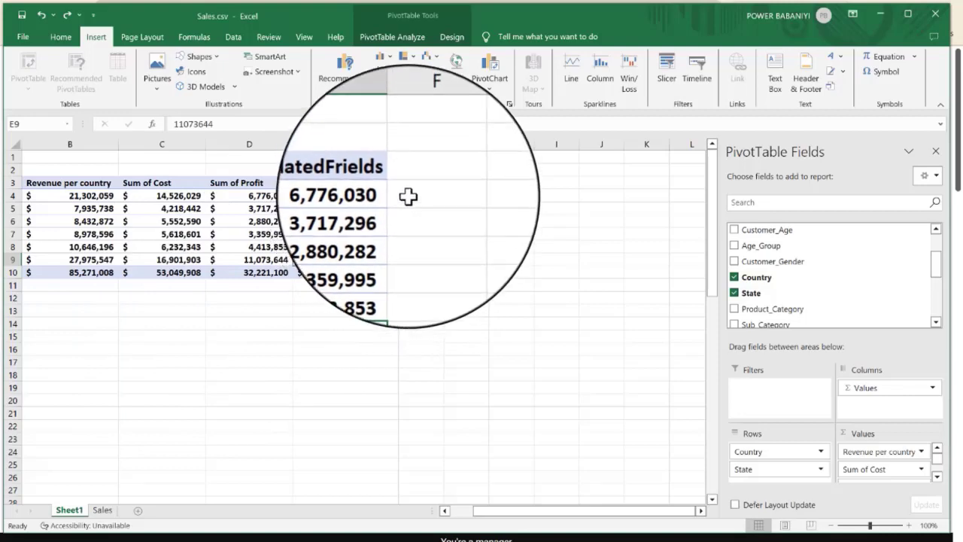
{"action": "left_click", "coordinate": [410, 195]}
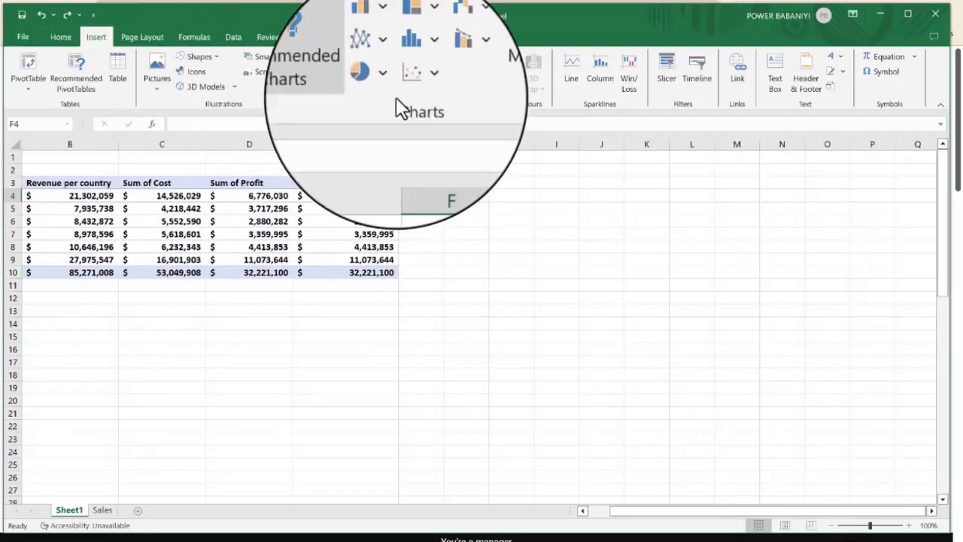
{"action": "left_click", "coordinate": [509, 183]}
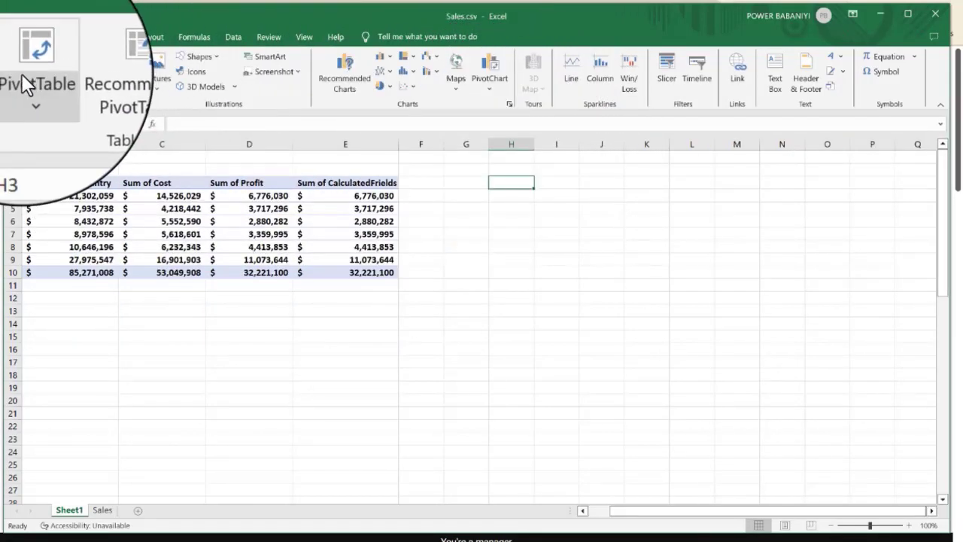
{"action": "left_click", "coordinate": [27, 66]}
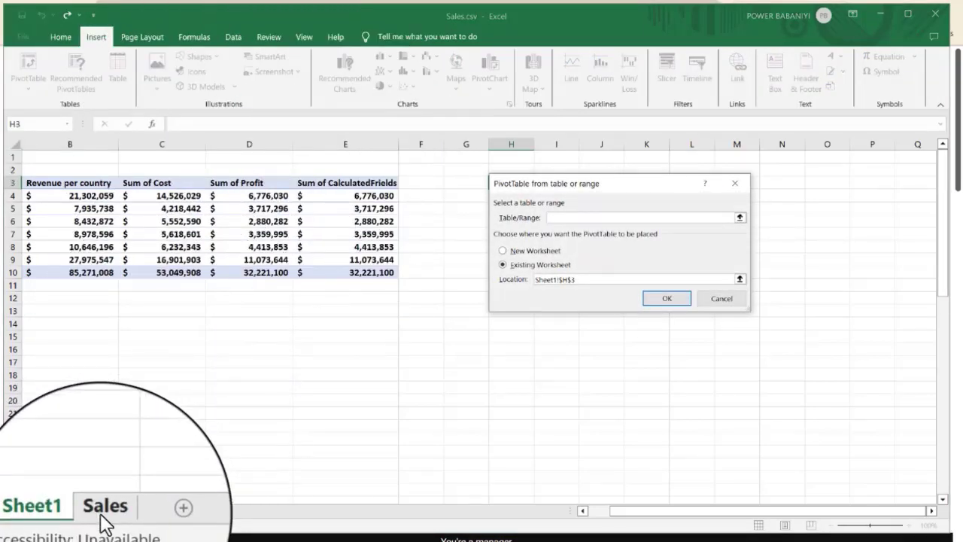
{"action": "left_click", "coordinate": [102, 509]}
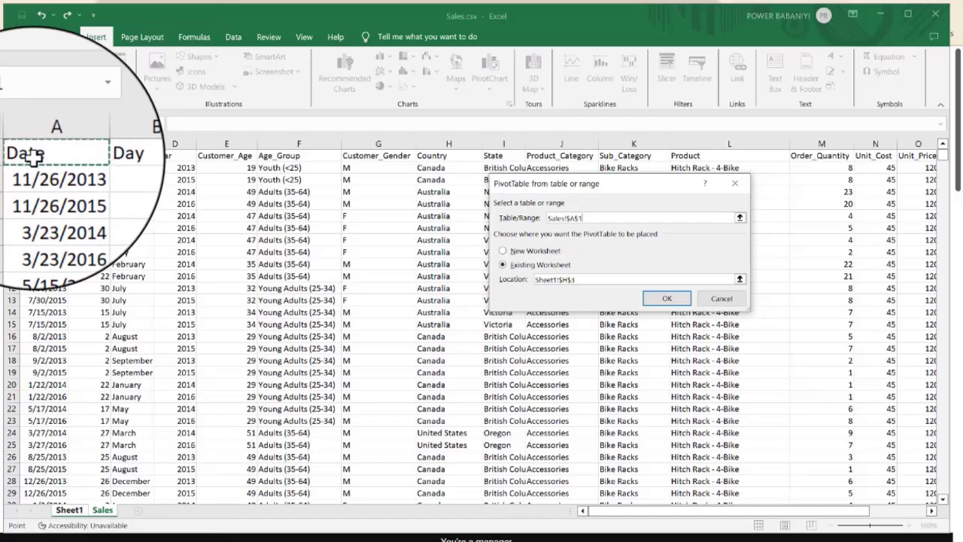
{"action": "key", "text": "ctrl+shift+Right"}
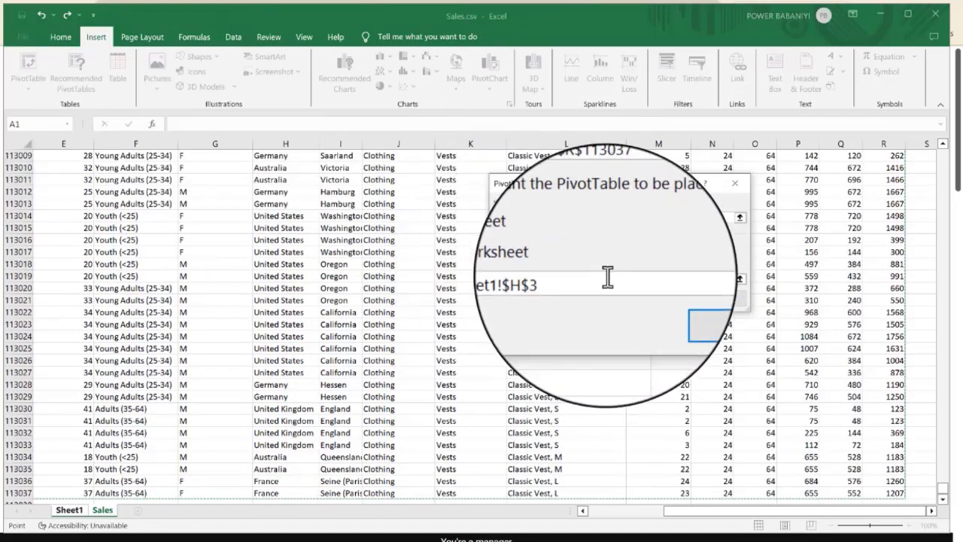
{"action": "left_click", "coordinate": [659, 304]}
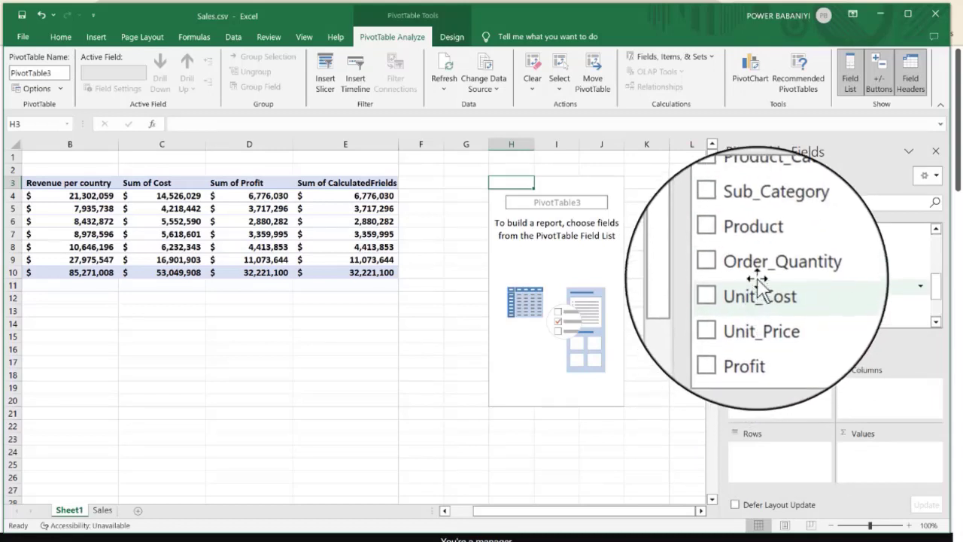
Add Country and State to the new PivotTable's rows and Revenue to its values
{"action": "scroll", "coordinate": [763, 264], "scroll_direction": "down", "scroll_amount": 1}
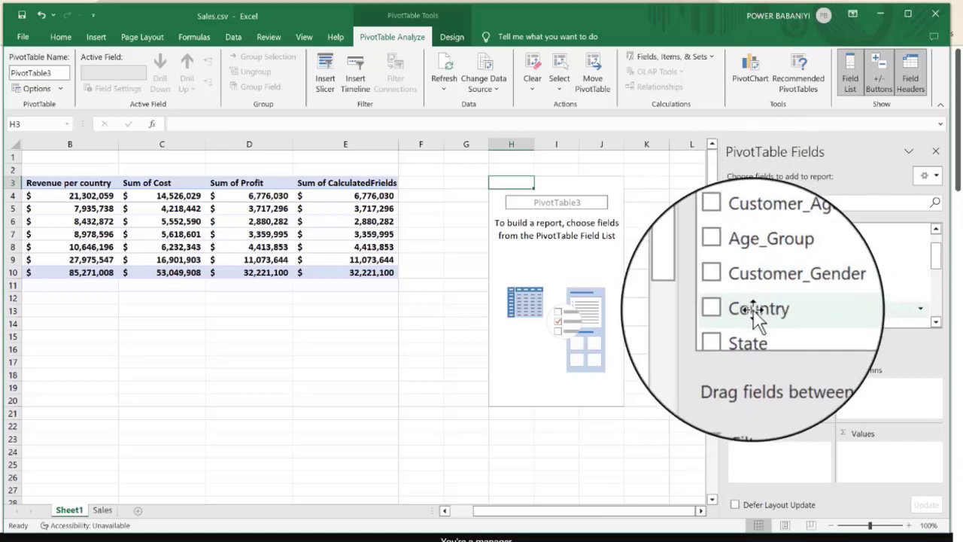
{"action": "left_click_drag", "start_coordinate": [757, 308], "coordinate": [755, 452]}
{"action": "scroll", "coordinate": [764, 293], "scroll_direction": "down", "scroll_amount": 1}
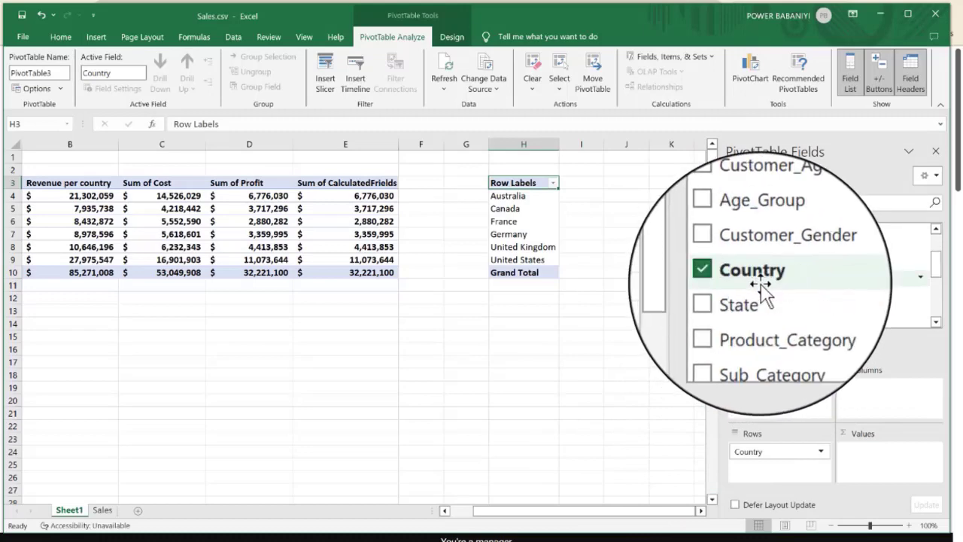
{"action": "left_click_drag", "start_coordinate": [752, 292], "coordinate": [769, 470]}
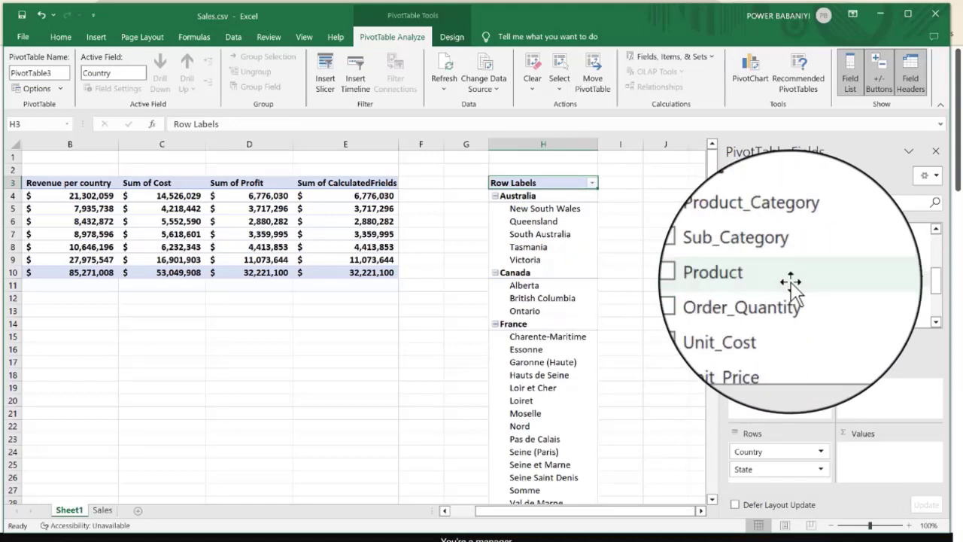
{"action": "left_click_drag", "start_coordinate": [775, 287], "coordinate": [884, 462]}
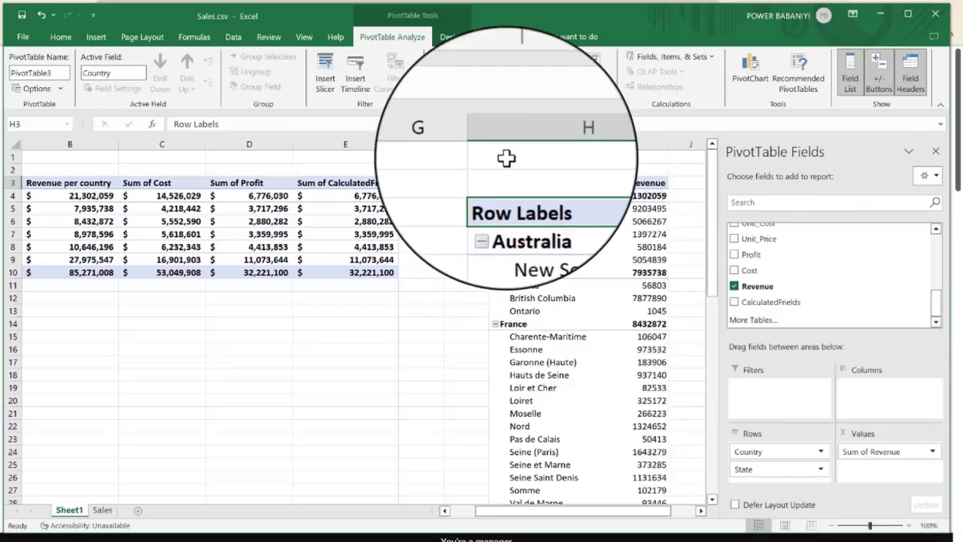
Collapse the entire Country field in the new PivotTable so the state rows are hidden
{"action": "right_click", "coordinate": [538, 183]}
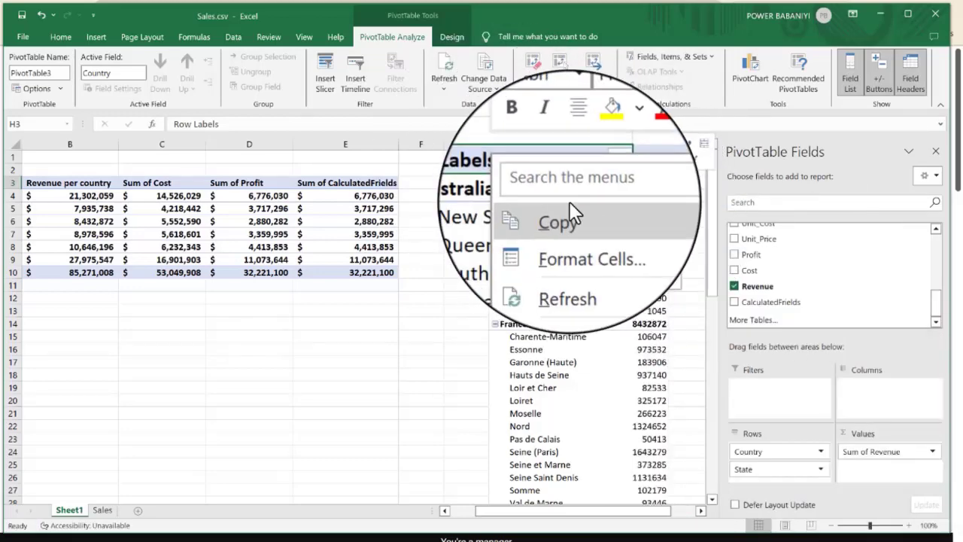
{"action": "key", "text": "Escape"}
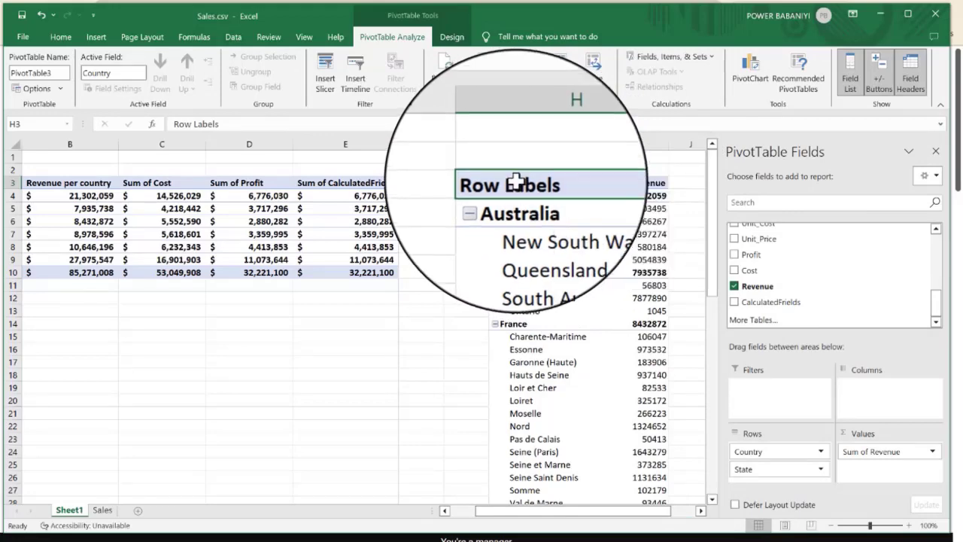
{"action": "right_click", "coordinate": [554, 196]}
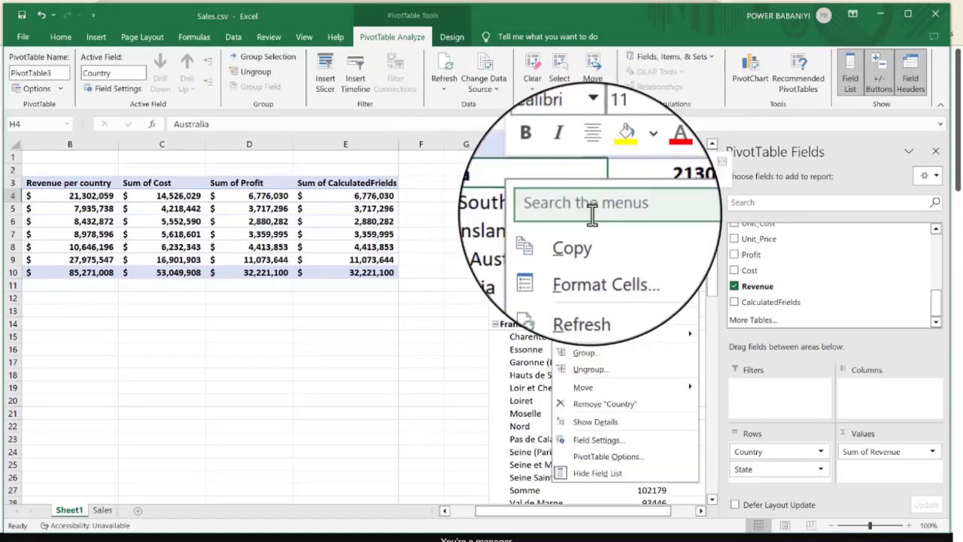
{"action": "mouse_move", "coordinate": [677, 335]}
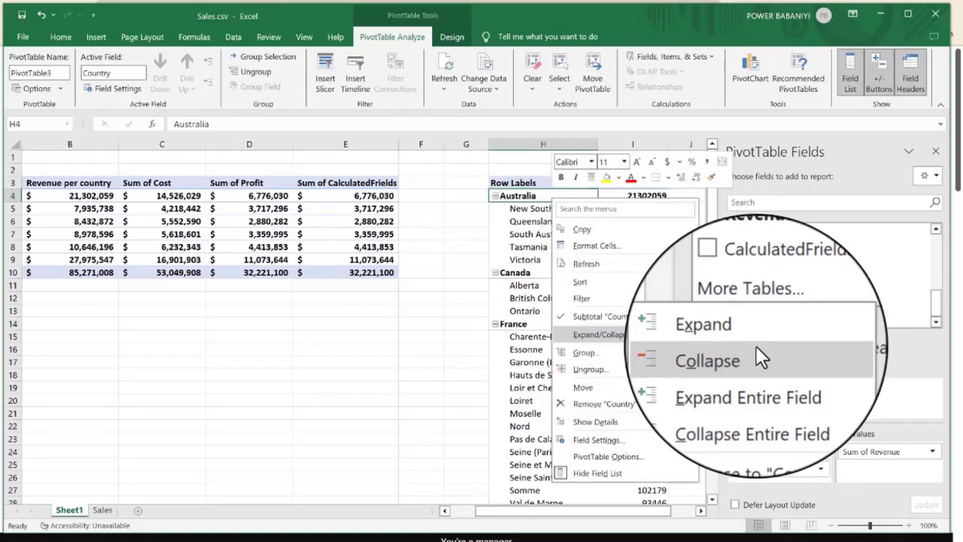
{"action": "left_click", "coordinate": [746, 381]}
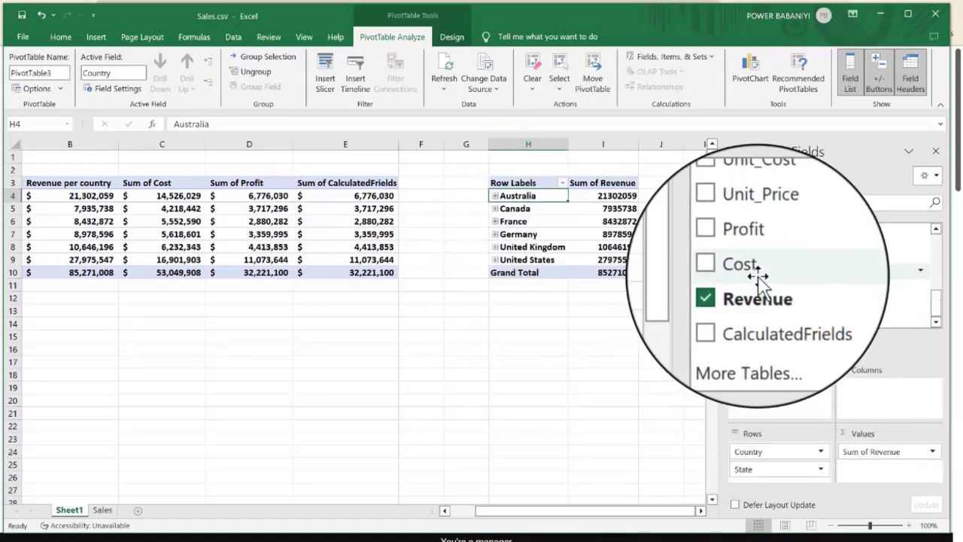
Try Cost and Profit as extra values beside Revenue and take both fields out again
{"action": "left_click_drag", "start_coordinate": [760, 271], "coordinate": [863, 450]}
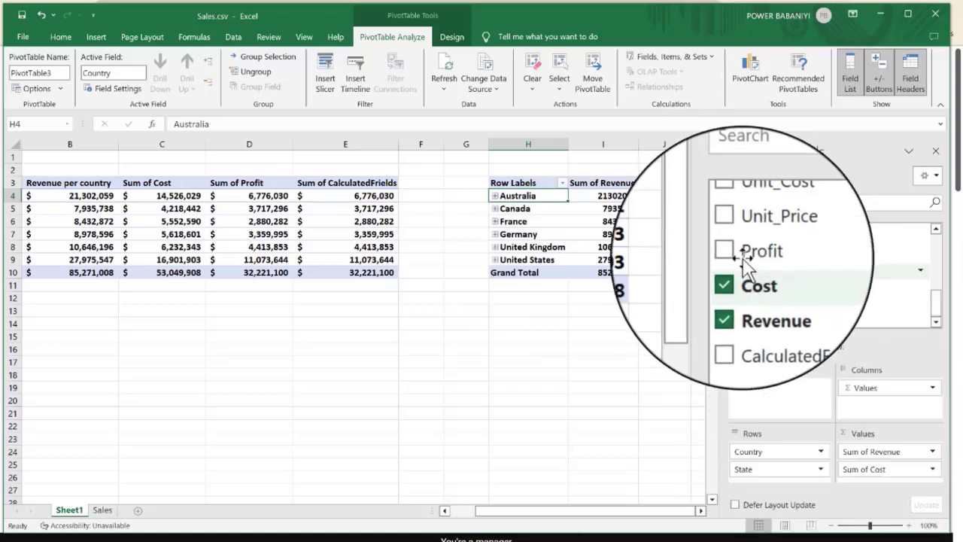
{"action": "left_click_drag", "start_coordinate": [749, 254], "coordinate": [890, 460]}
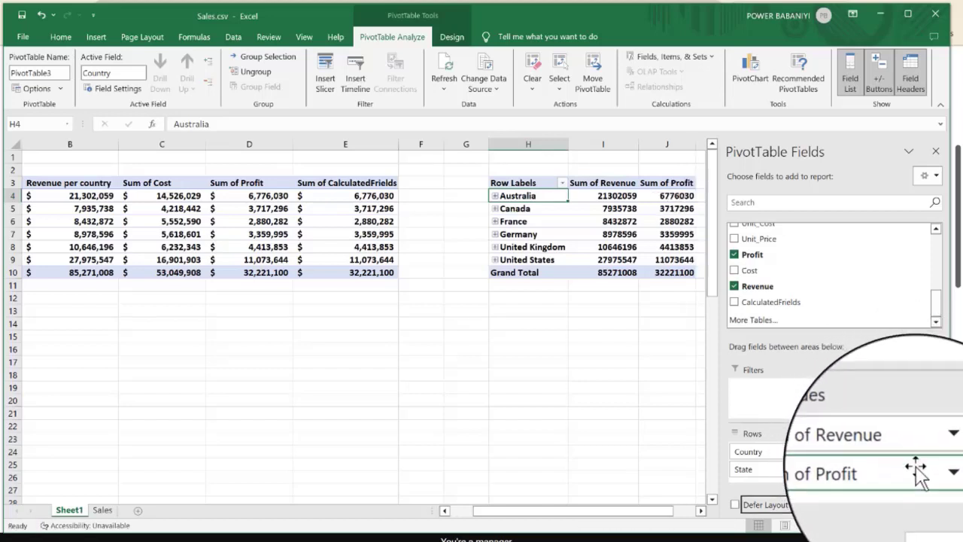
{"action": "left_click", "coordinate": [934, 470]}
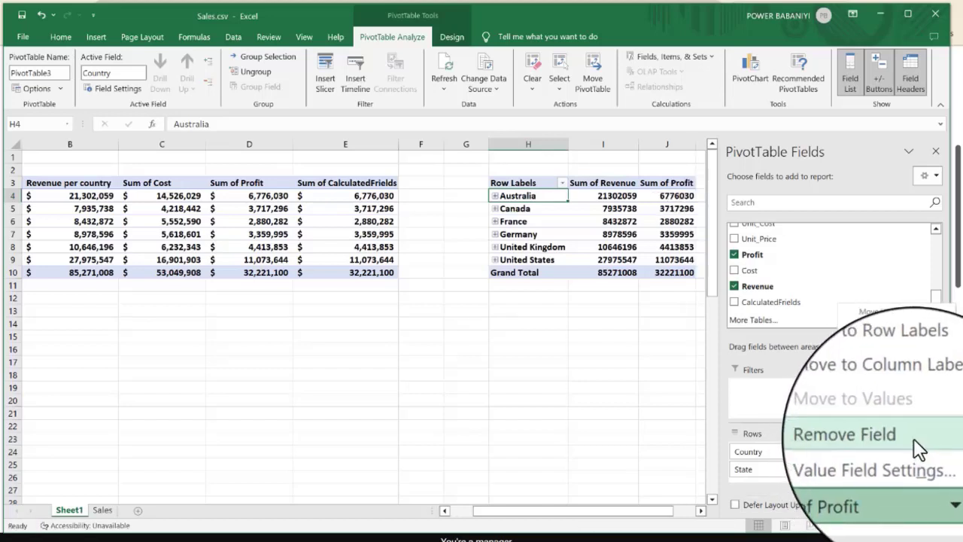
{"action": "left_click", "coordinate": [887, 436]}
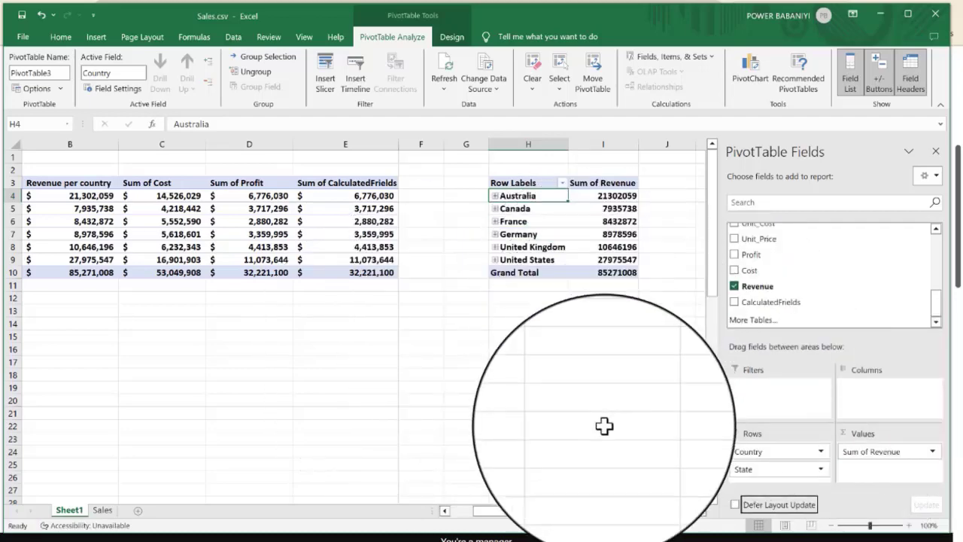
Remove the Revenue field from the new PivotTable's values and try the Year field in its Filters area
{"action": "left_click_drag", "start_coordinate": [579, 511], "coordinate": [611, 512]}
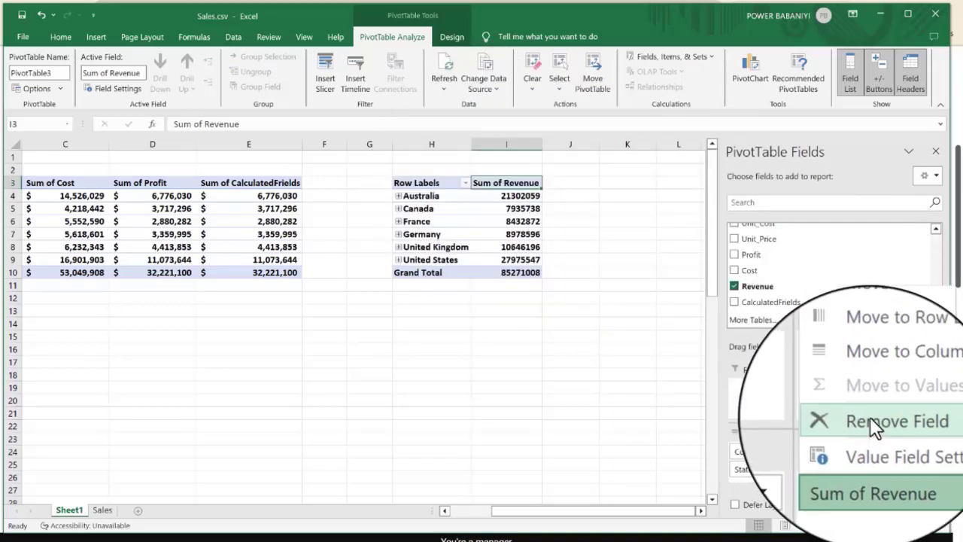
{"action": "left_click", "coordinate": [869, 417]}
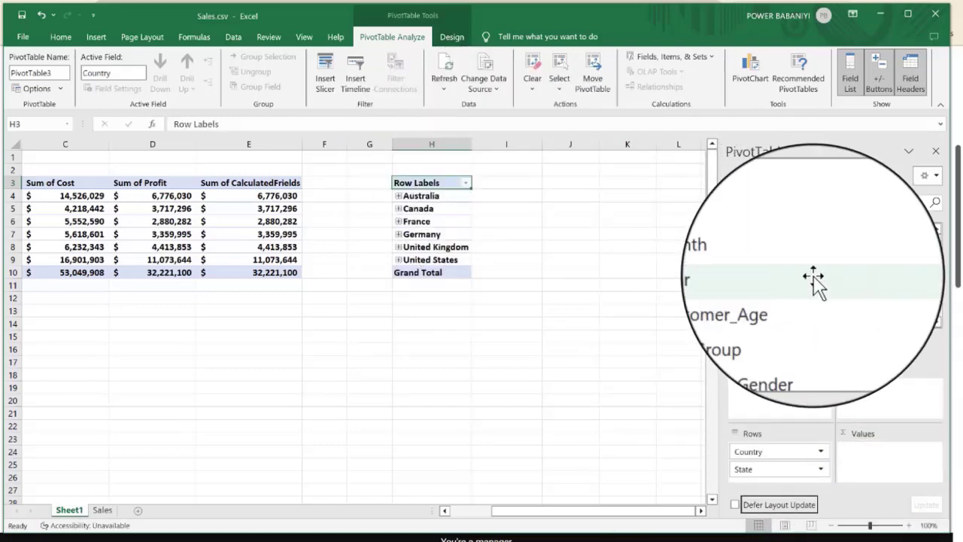
{"action": "left_click_drag", "start_coordinate": [752, 277], "coordinate": [775, 399]}
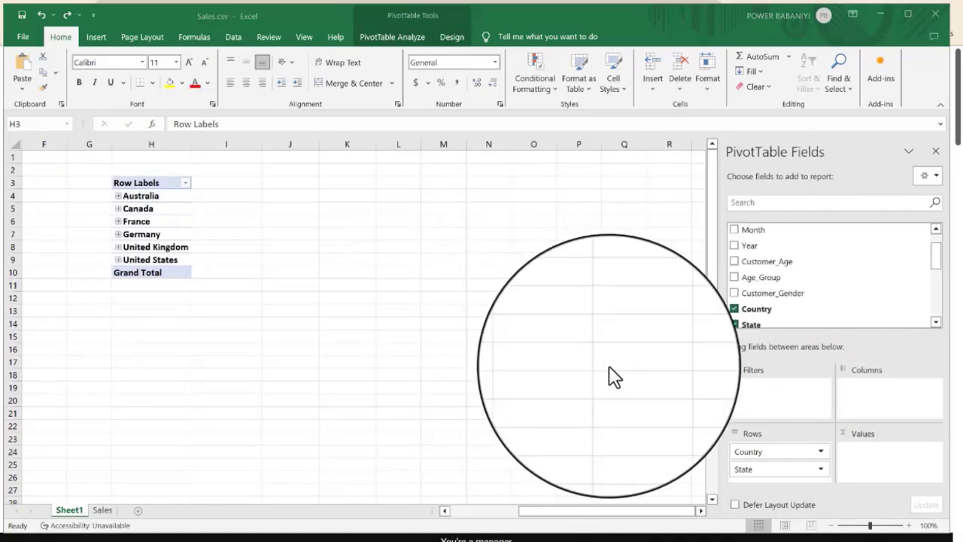
Add Year to the columns and Revenue to the values of the country and state PivotTable
{"action": "left_click", "coordinate": [907, 524]}
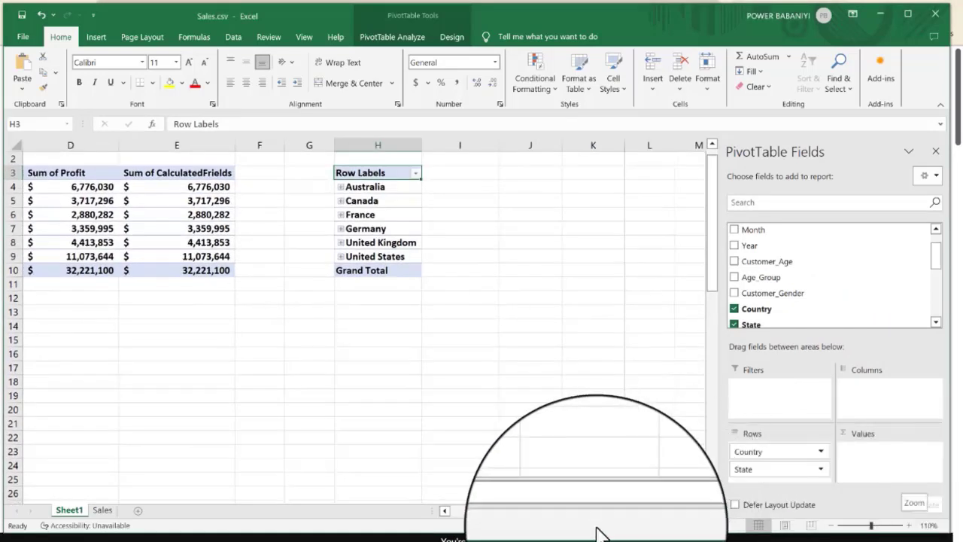
{"action": "left_click", "coordinate": [702, 512]}
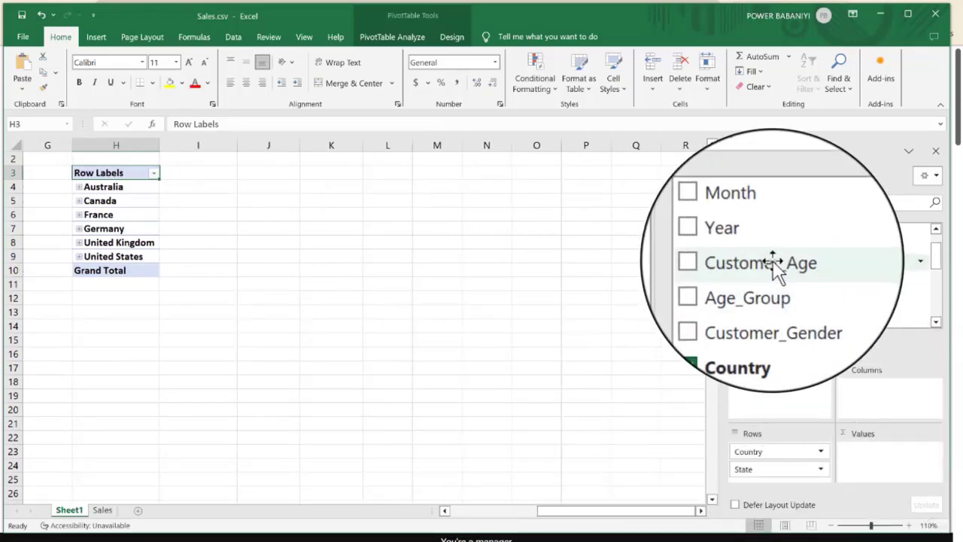
{"action": "left_click_drag", "start_coordinate": [764, 246], "coordinate": [856, 389]}
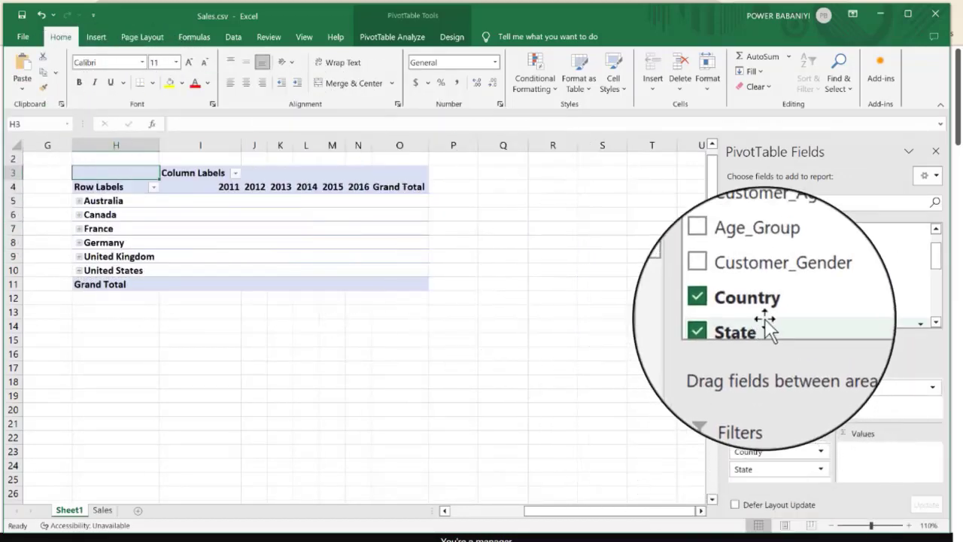
{"action": "scroll", "coordinate": [775, 310], "scroll_direction": "down", "scroll_amount": 4}
{"action": "mouse_move", "coordinate": [755, 309]}
{"action": "left_mouse_down"}
{"action": "mouse_move", "coordinate": [815, 420]}
{"action": "mouse_move", "coordinate": [890, 458]}
{"action": "left_mouse_up"}
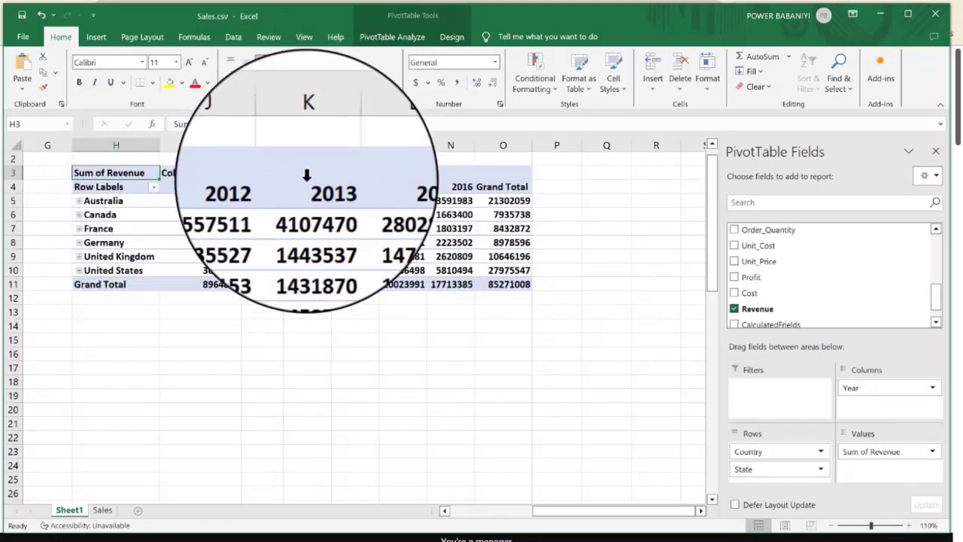
Format cells I4:O11 of the yearly revenue PivotTable as Currency without decimal places
{"action": "left_click_drag", "start_coordinate": [173, 187], "coordinate": [520, 284]}
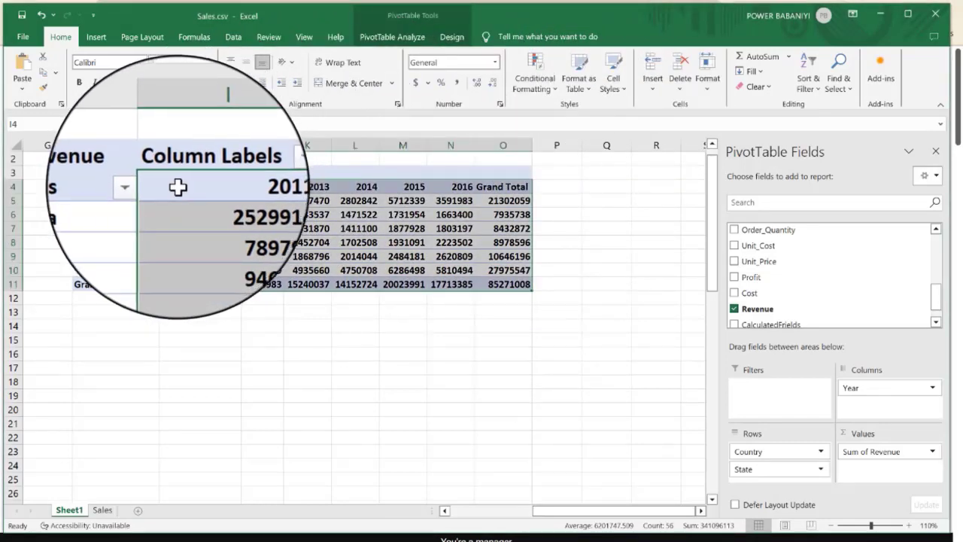
{"action": "left_click", "coordinate": [491, 64]}
{"action": "left_click", "coordinate": [451, 144]}
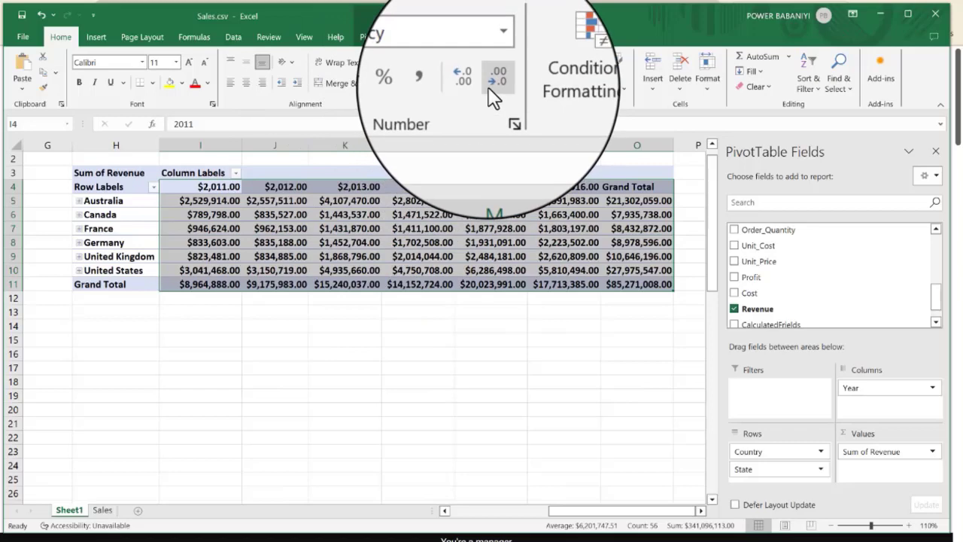
{"action": "left_click", "coordinate": [483, 83]}
{"action": "left_click", "coordinate": [482, 82]}
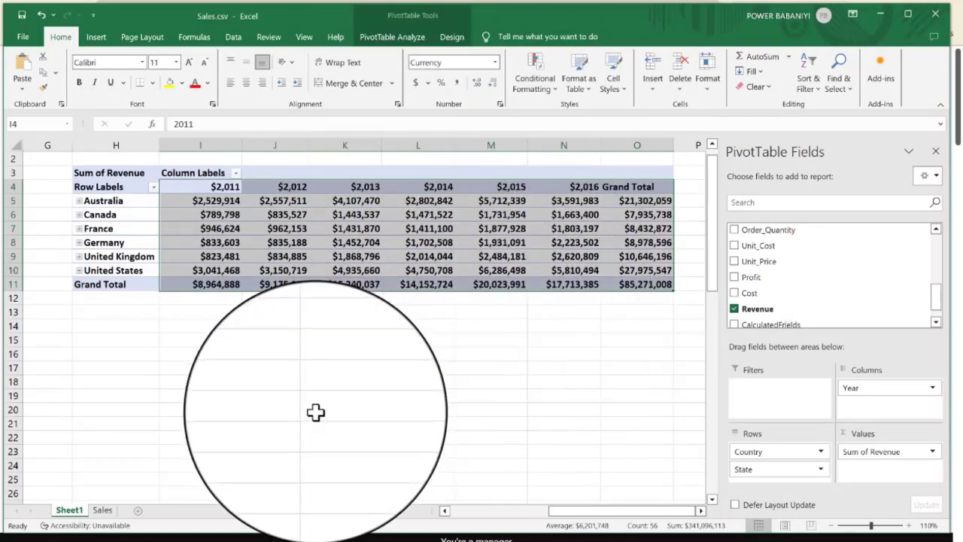
Expand Australia to examine its states' yearly revenue, and collapse it again
{"action": "left_click", "coordinate": [701, 510]}
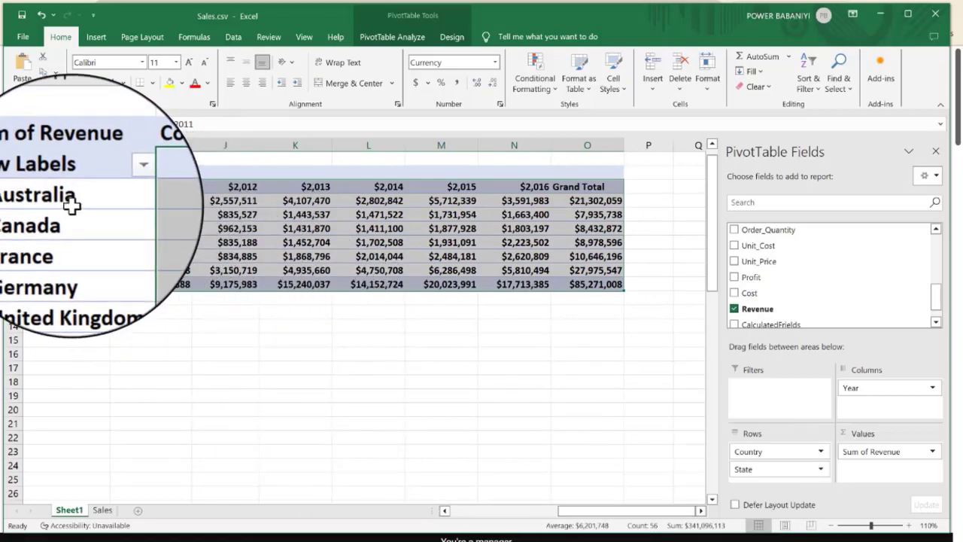
{"action": "left_click", "coordinate": [75, 202]}
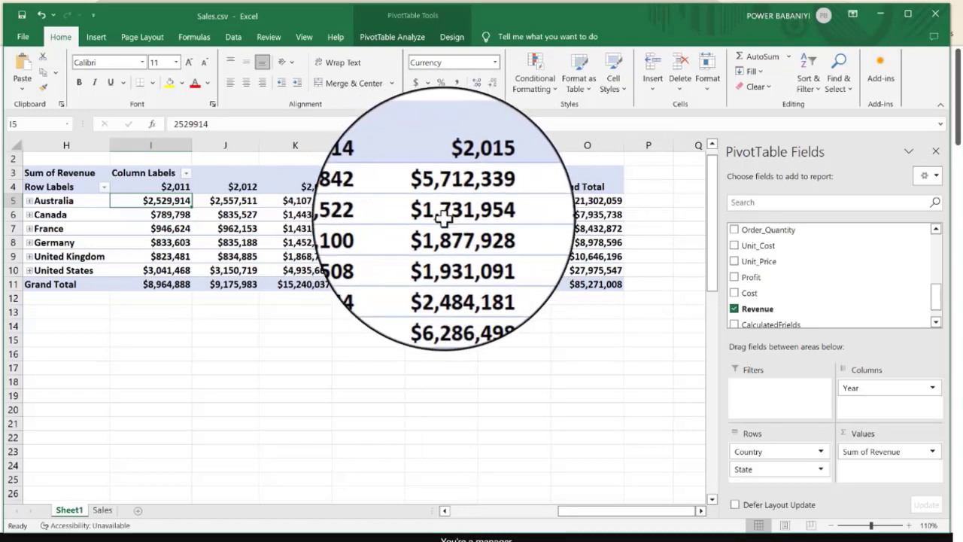
{"action": "left_click", "coordinate": [29, 200]}
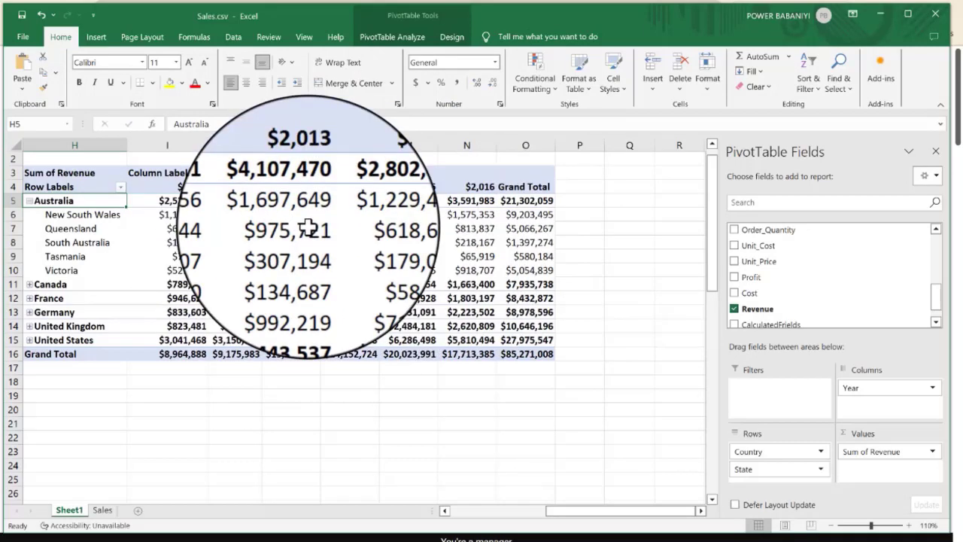
{"action": "left_click", "coordinate": [29, 200]}
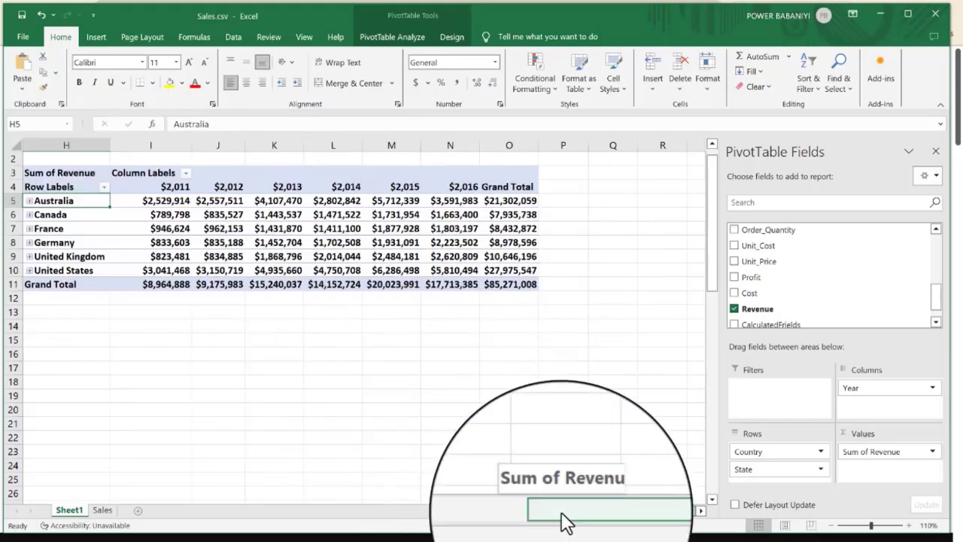
{"action": "left_click_drag", "start_coordinate": [566, 521], "coordinate": [544, 519]}
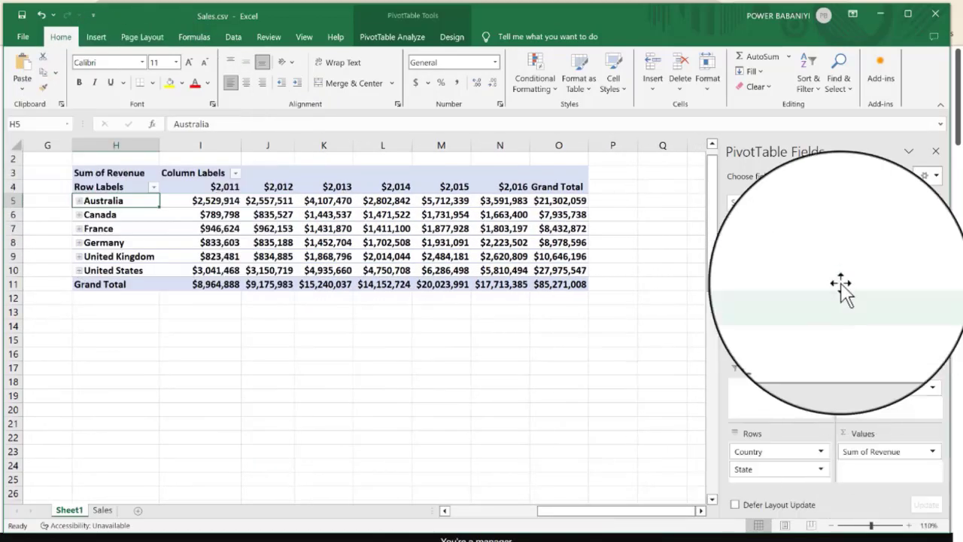
Add the Customer_Gender field to the filters of the yearly revenue PivotTable
{"action": "scroll", "coordinate": [781, 284], "scroll_direction": "down", "scroll_amount": 1}
{"action": "scroll", "coordinate": [781, 283], "scroll_direction": "up", "scroll_amount": 4}
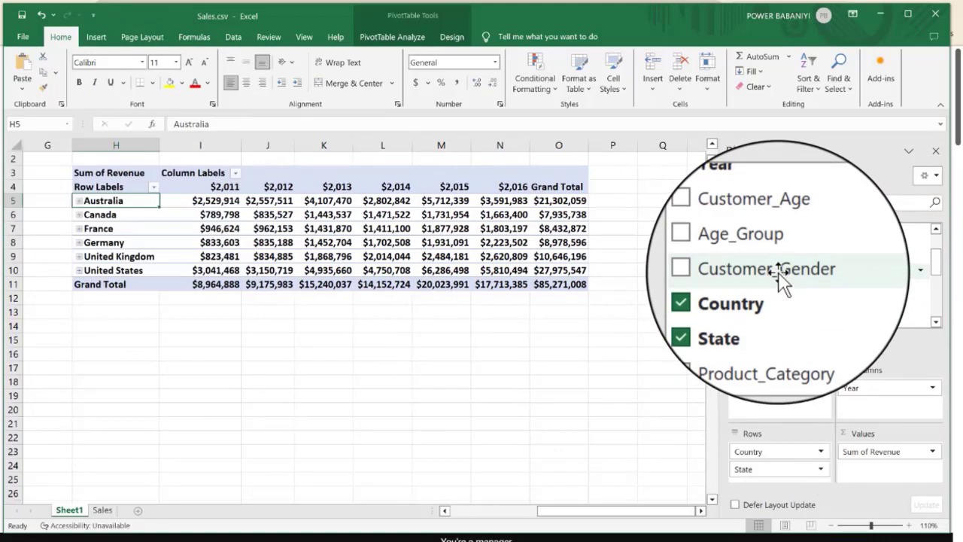
{"action": "scroll", "coordinate": [780, 275], "scroll_direction": "up", "scroll_amount": 3}
{"action": "scroll", "coordinate": [780, 293], "scroll_direction": "down", "scroll_amount": 3}
{"action": "scroll", "coordinate": [780, 271], "scroll_direction": "up", "scroll_amount": 2}
{"action": "scroll", "coordinate": [781, 301], "scroll_direction": "down", "scroll_amount": 2}
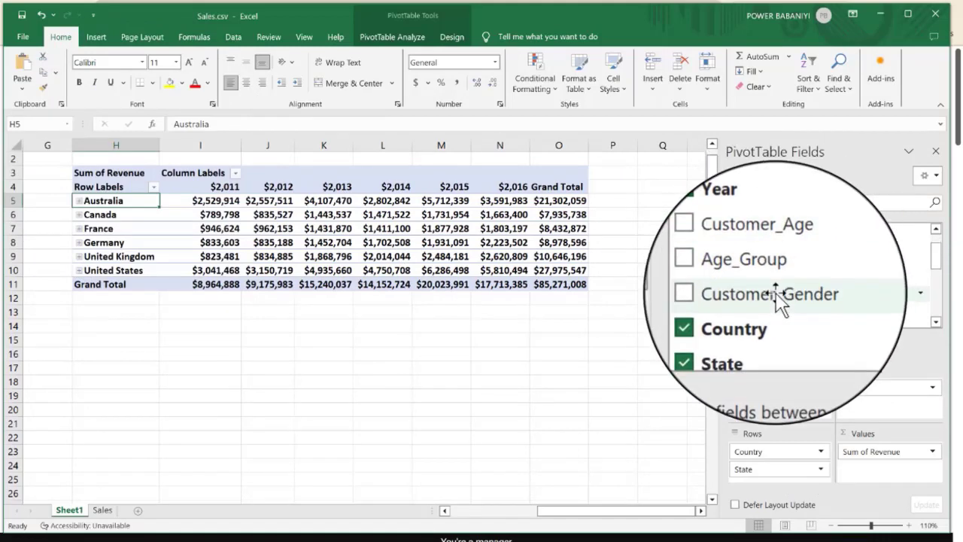
{"action": "left_click_drag", "start_coordinate": [779, 297], "coordinate": [770, 447]}
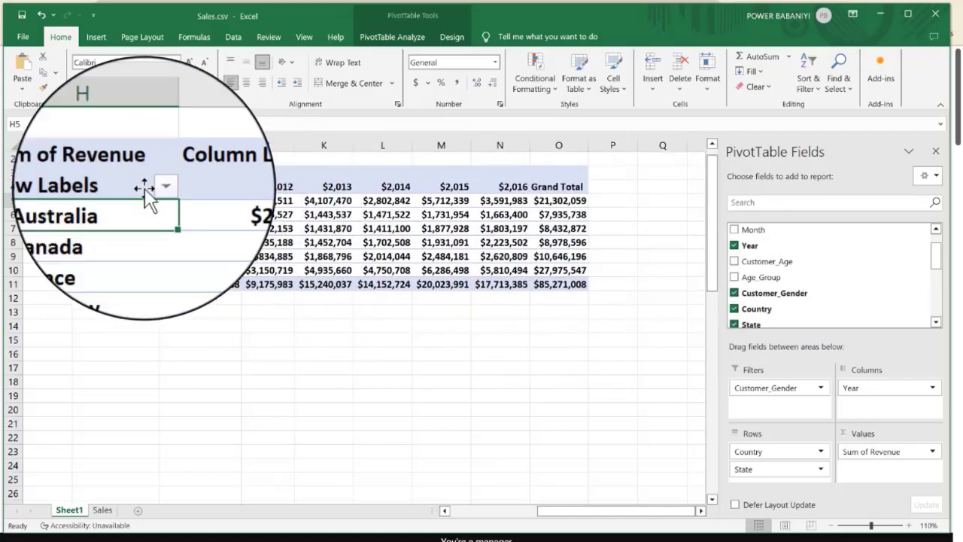
Filter the country revenue PivotTable by Customer_Gender to show only F
{"action": "scroll", "coordinate": [130, 171], "scroll_direction": "down", "scroll_amount": 1}
{"action": "scroll", "coordinate": [130, 172], "scroll_direction": "up", "scroll_amount": 2}
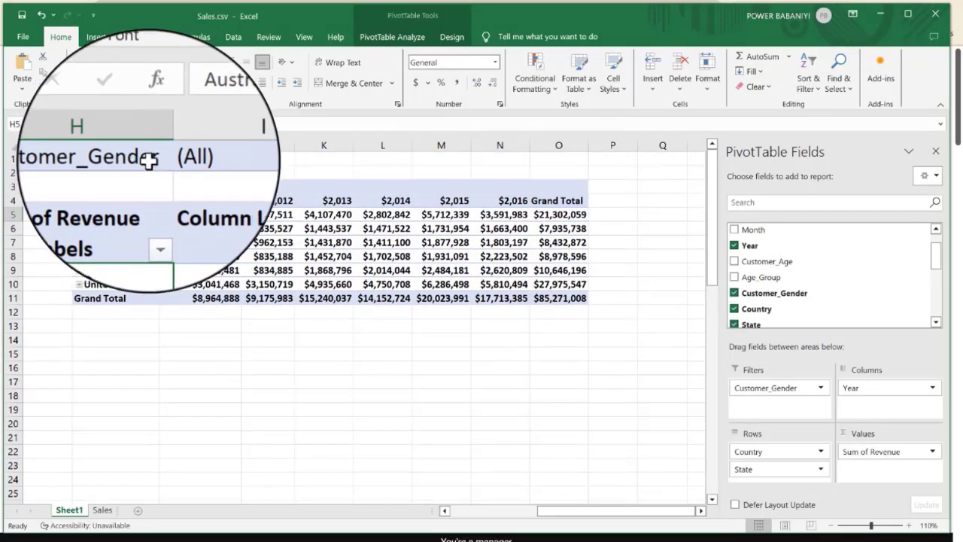
{"action": "left_click", "coordinate": [234, 158]}
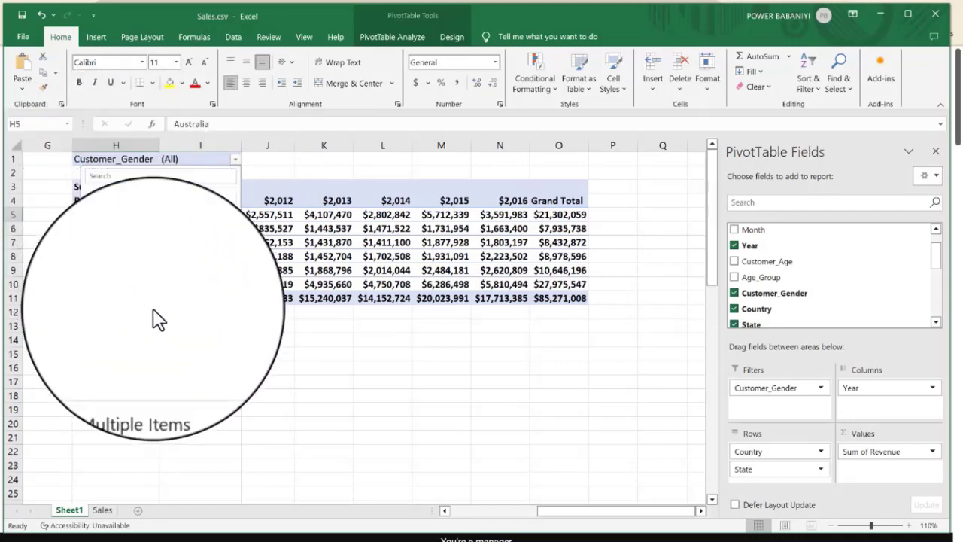
{"action": "left_click", "coordinate": [185, 388]}
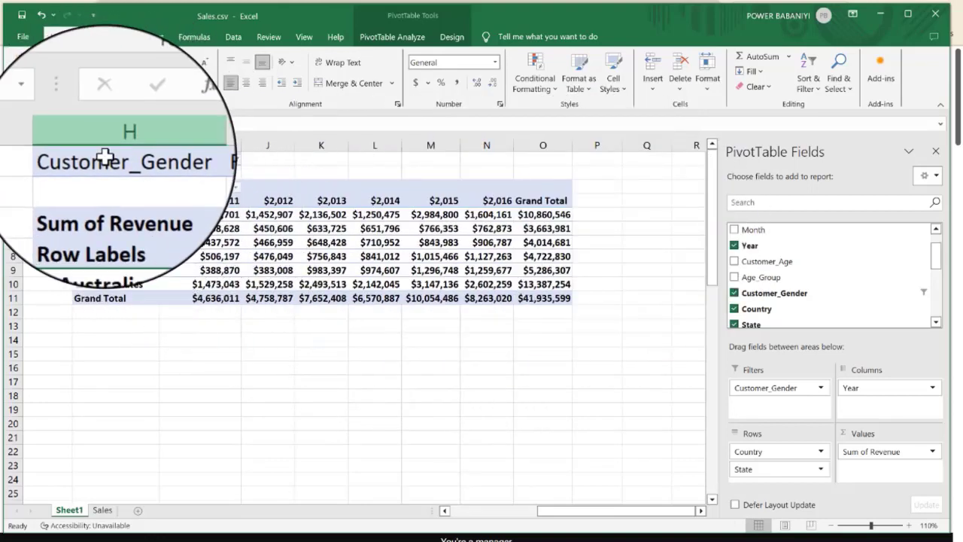
Set the Customer_Gender filter to M and review the yearly revenue across all countries
{"action": "left_click", "coordinate": [235, 160]}
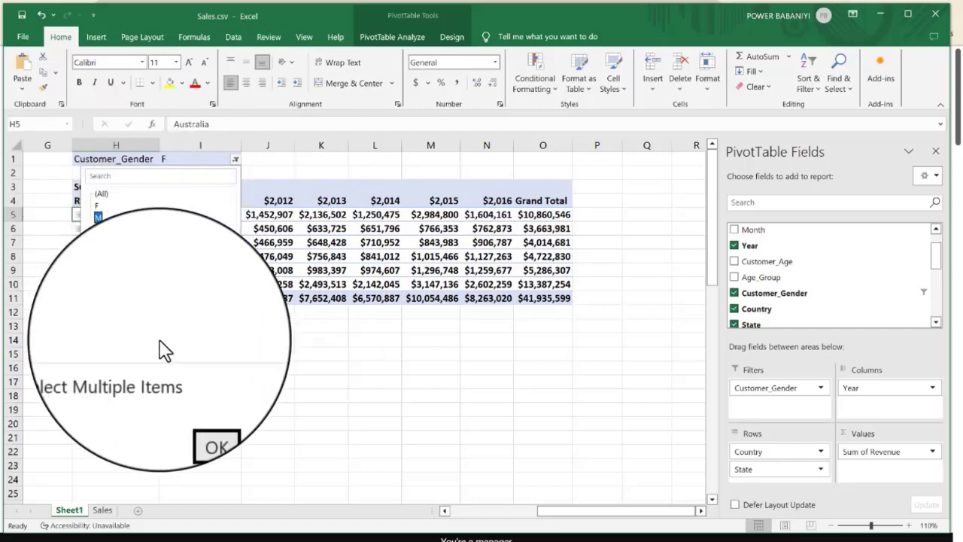
{"action": "left_click", "coordinate": [186, 389]}
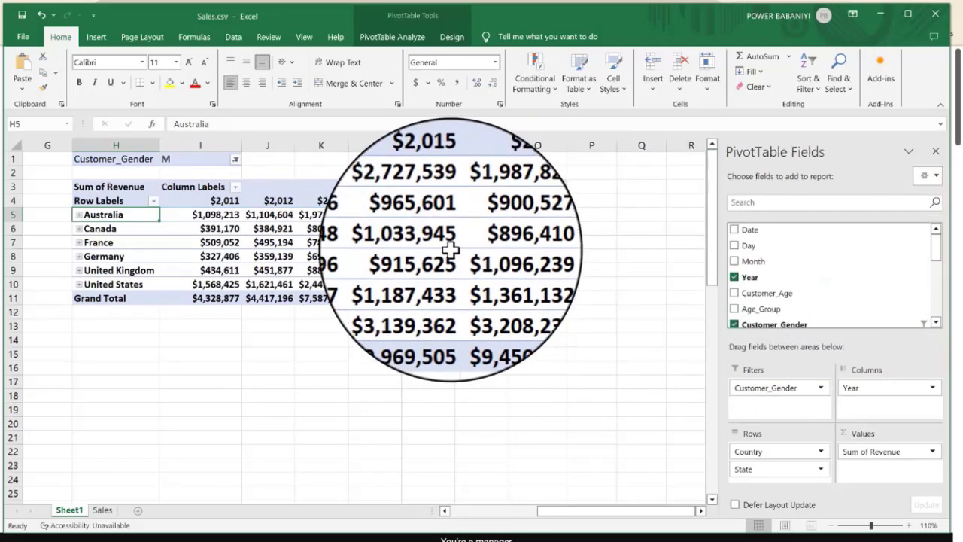
{"action": "scroll", "coordinate": [499, 241], "scroll_direction": "down", "scroll_amount": 1}
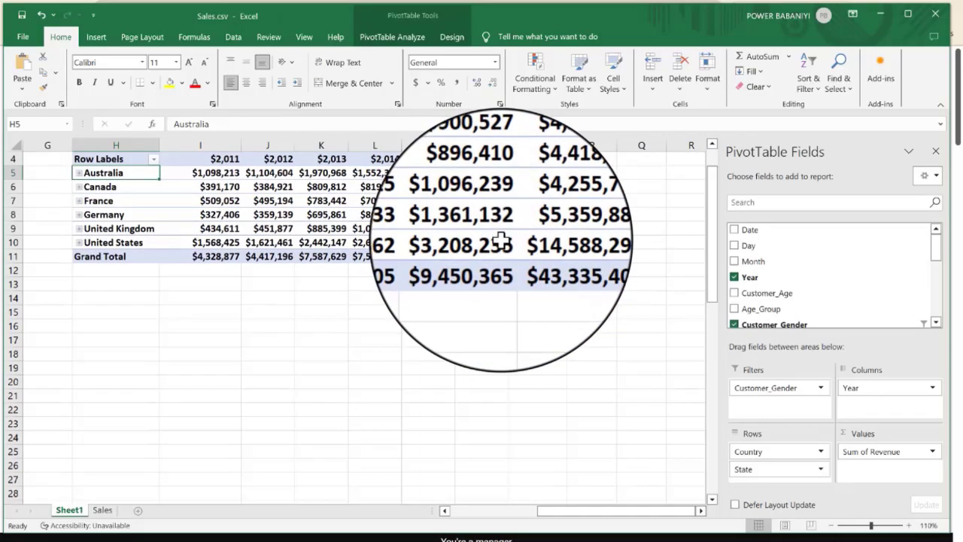
{"action": "scroll", "coordinate": [489, 241], "scroll_direction": "up", "scroll_amount": 1}
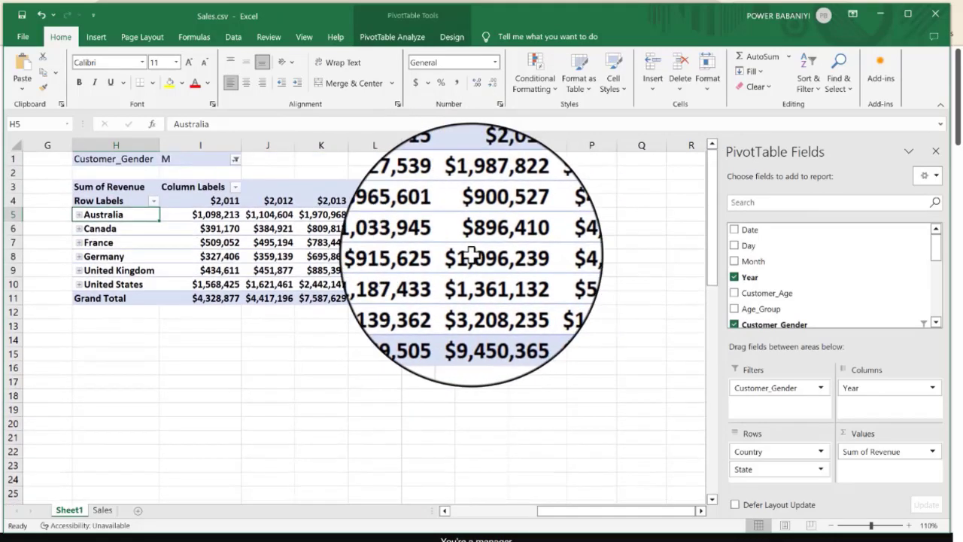
{"action": "left_click", "coordinate": [512, 510]}
{"action": "left_click_drag", "start_coordinate": [512, 517], "coordinate": [558, 521]}
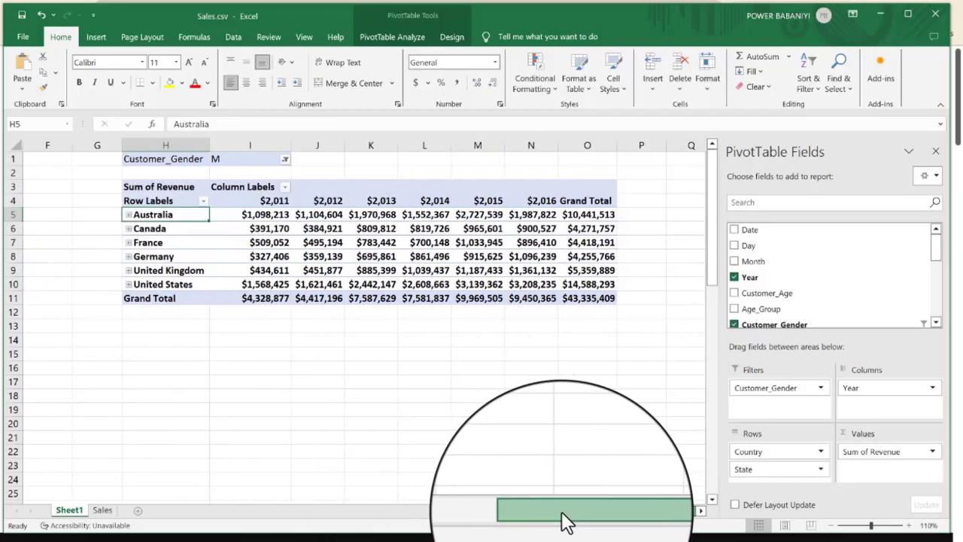